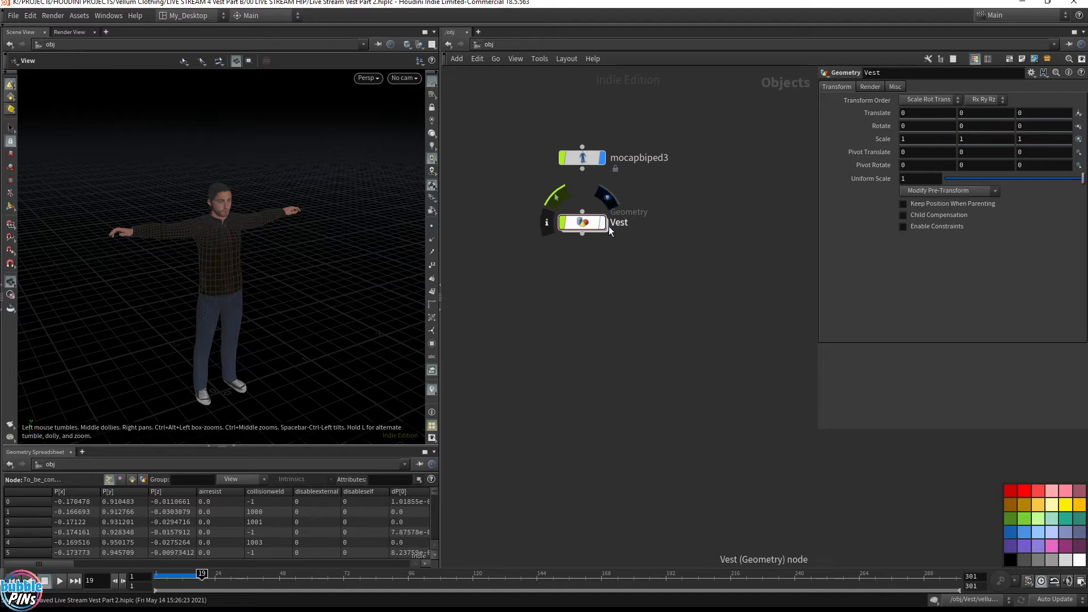
Add a Geometry object below Vest in the object network and name it Vest_HDA
{"action": "key", "text": "Tab"}
{"action": "key", "text": "Escape"}
{"action": "key", "text": "Tab"}
{"action": "type", "text": "geo"}
{"action": "key", "text": "Return"}
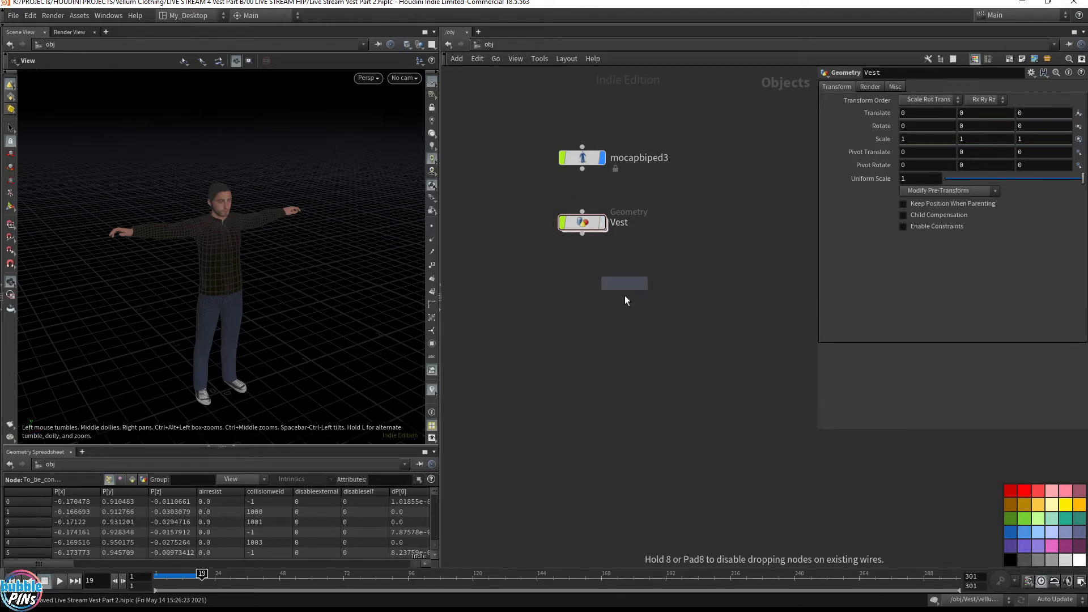
{"action": "left_click", "coordinate": [584, 297]}
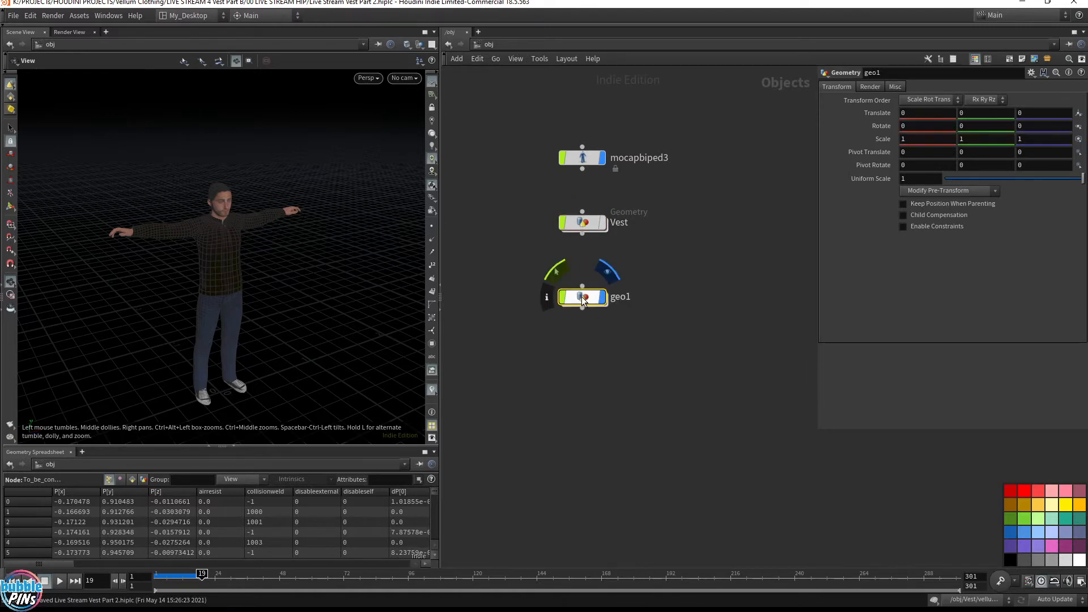
{"action": "double_click", "coordinate": [621, 296]}
{"action": "type", "text": "Vest_HDA"}
{"action": "key", "text": "Return"}
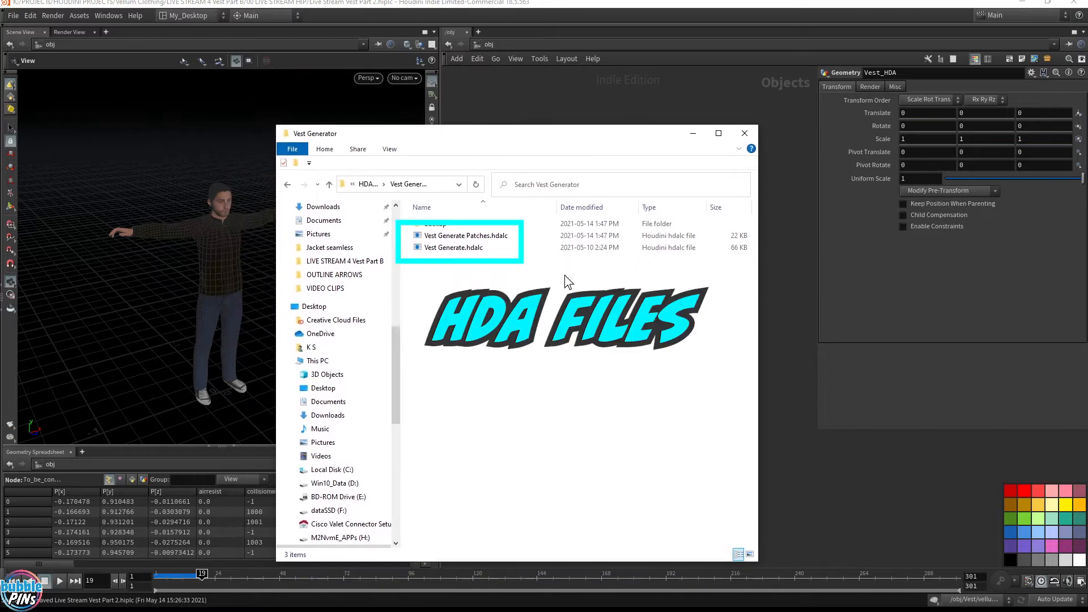
Switch to File Explorer and copy the path of the Vest Generator folder holding the two HDA files
{"action": "left_click_drag", "start_coordinate": [604, 295], "coordinate": [448, 236]}
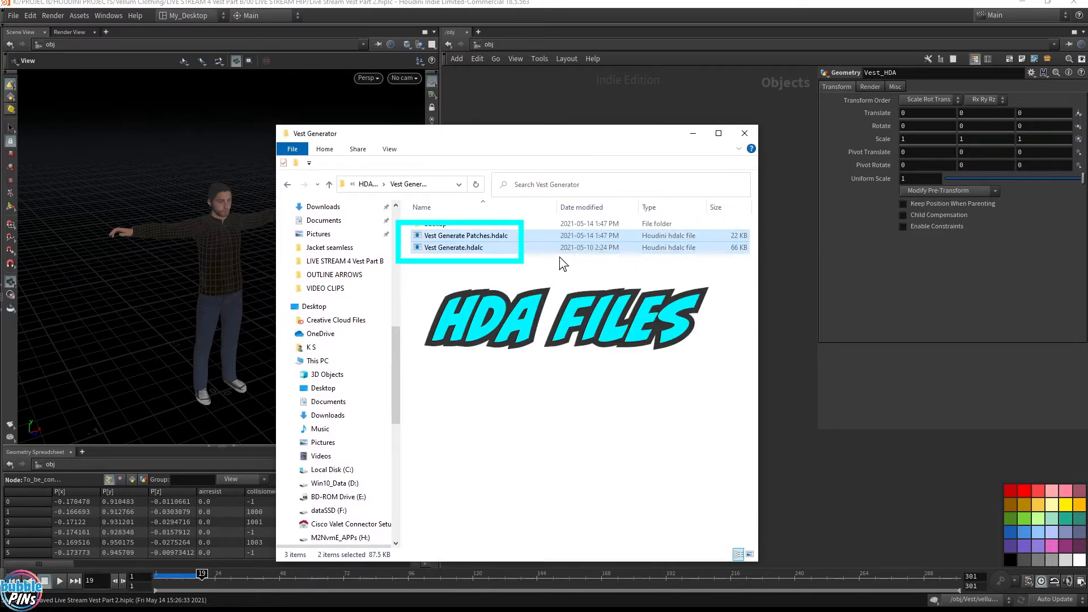
{"action": "left_click", "coordinate": [437, 182]}
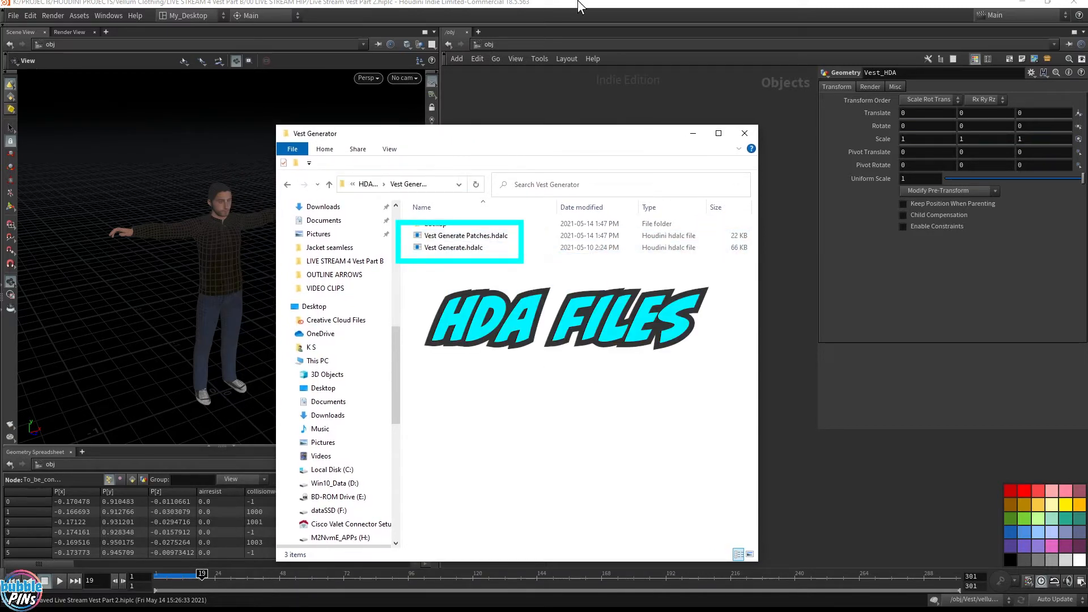
{"action": "left_click", "coordinate": [589, 7]}
Start installing an asset library in Houdini, with Current HIP File Only as the install target
{"action": "left_click", "coordinate": [81, 15]}
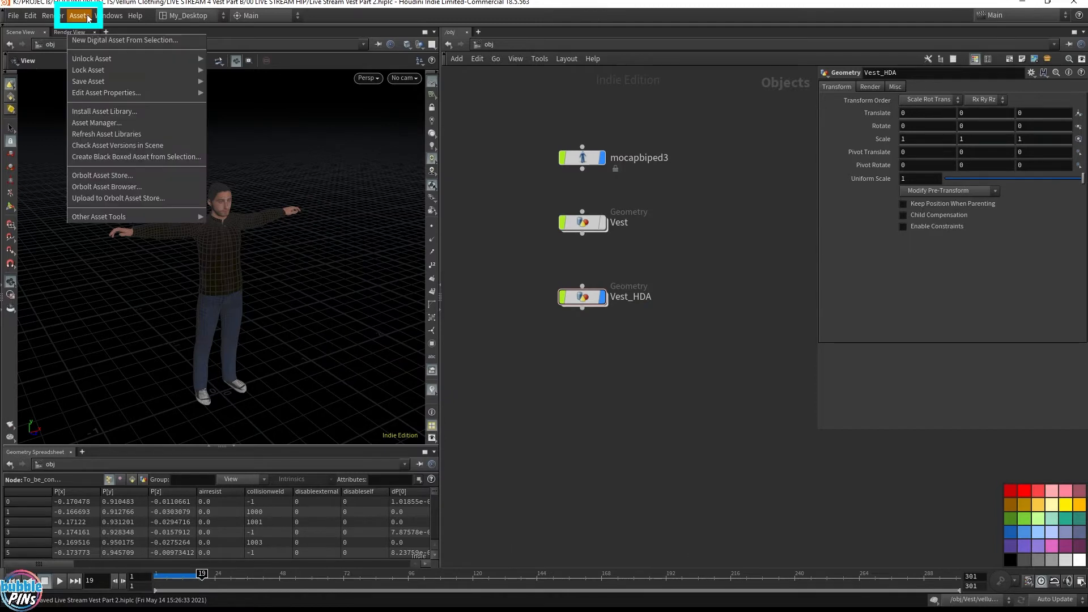
{"action": "mouse_move", "coordinate": [96, 80]}
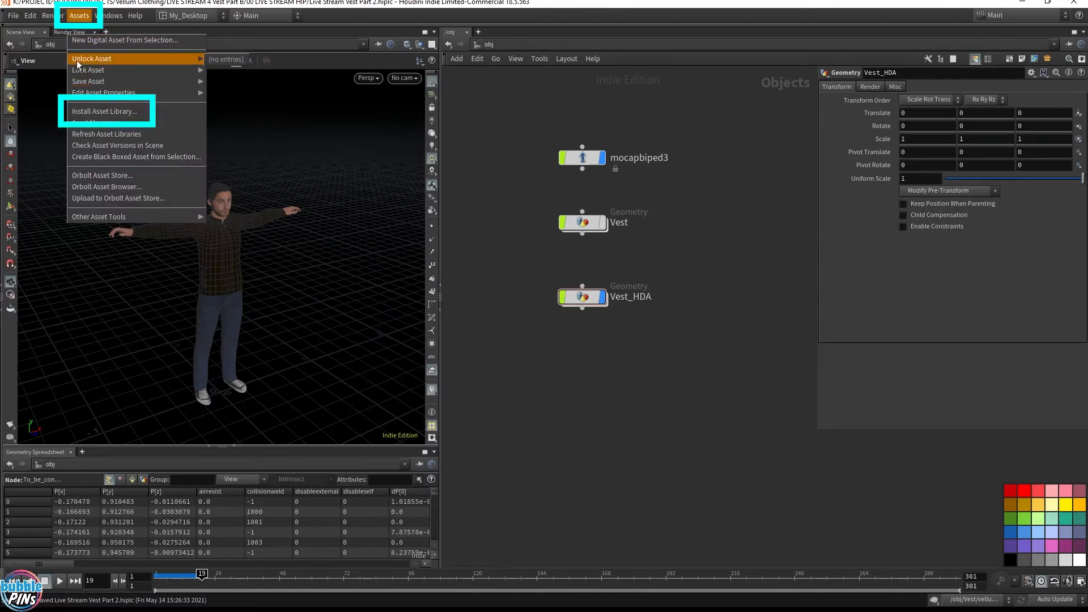
{"action": "left_click", "coordinate": [119, 115]}
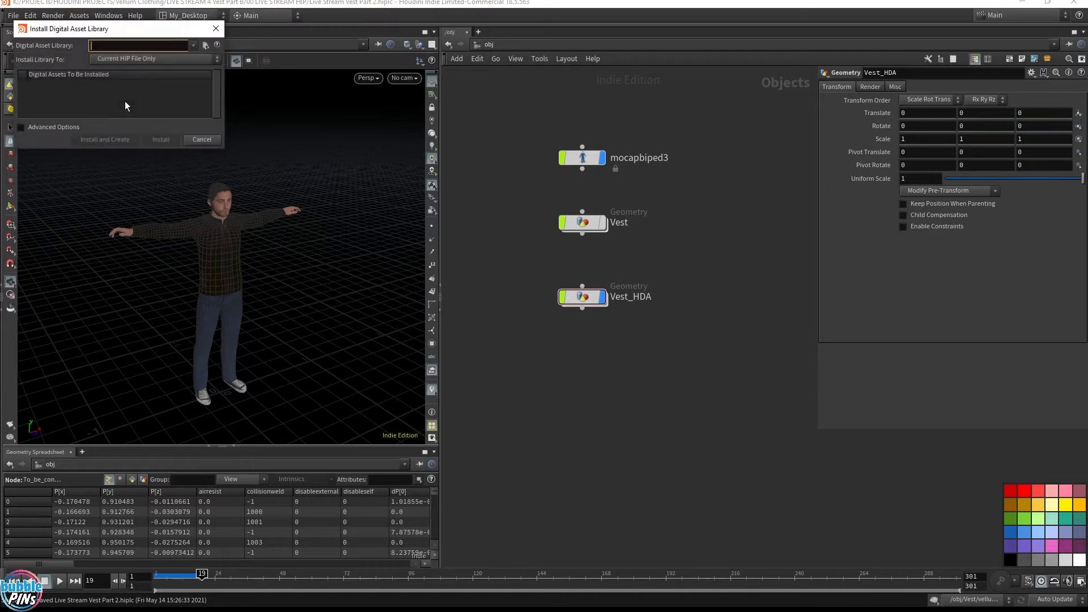
{"action": "left_click_drag", "start_coordinate": [133, 28], "coordinate": [405, 205]}
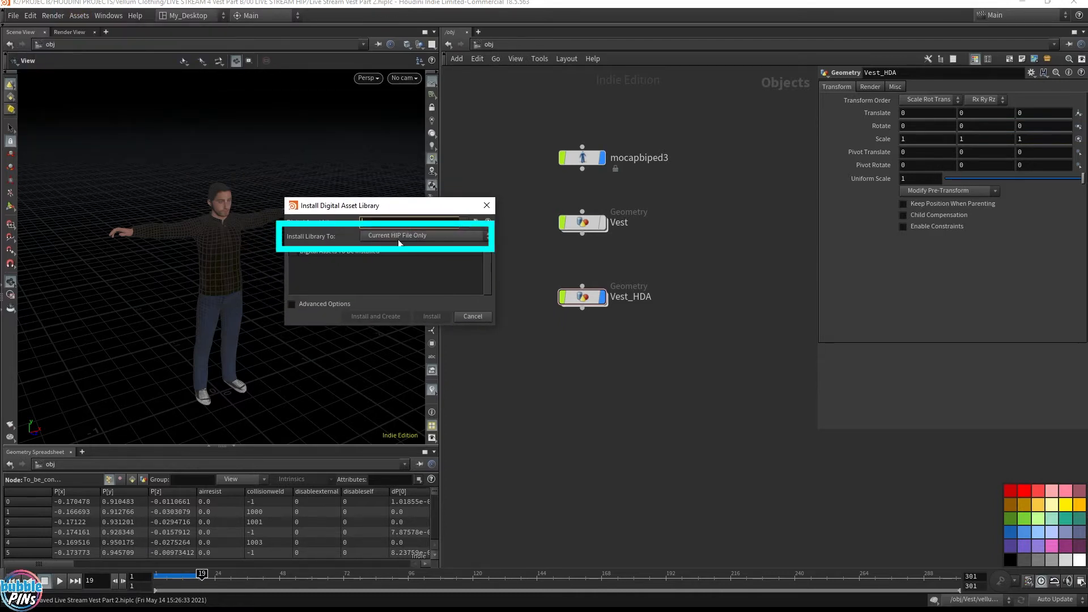
{"action": "left_click", "coordinate": [442, 233]}
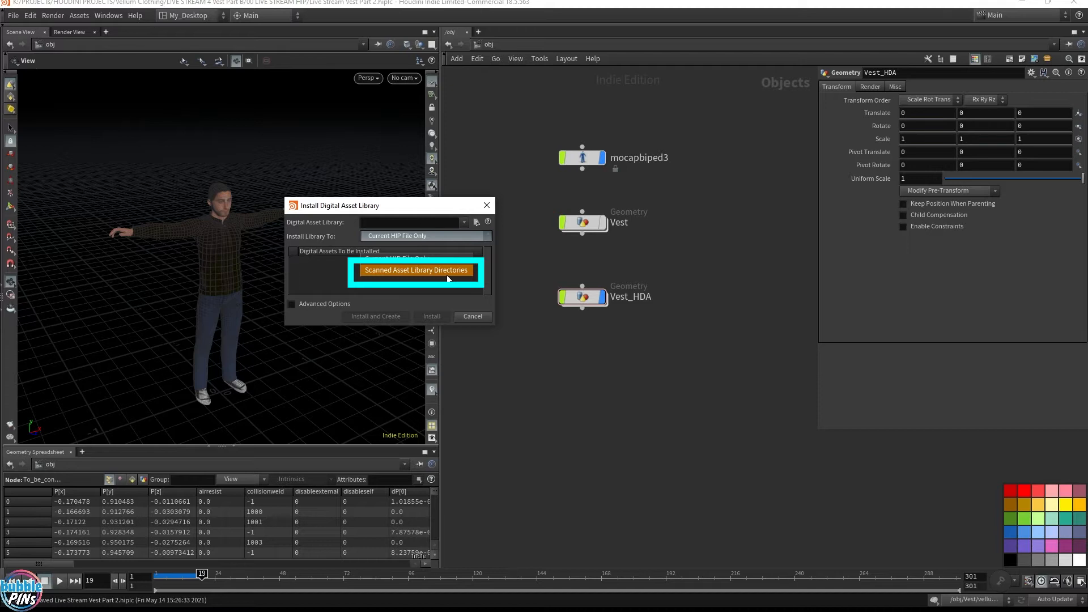
{"action": "left_click", "coordinate": [417, 259]}
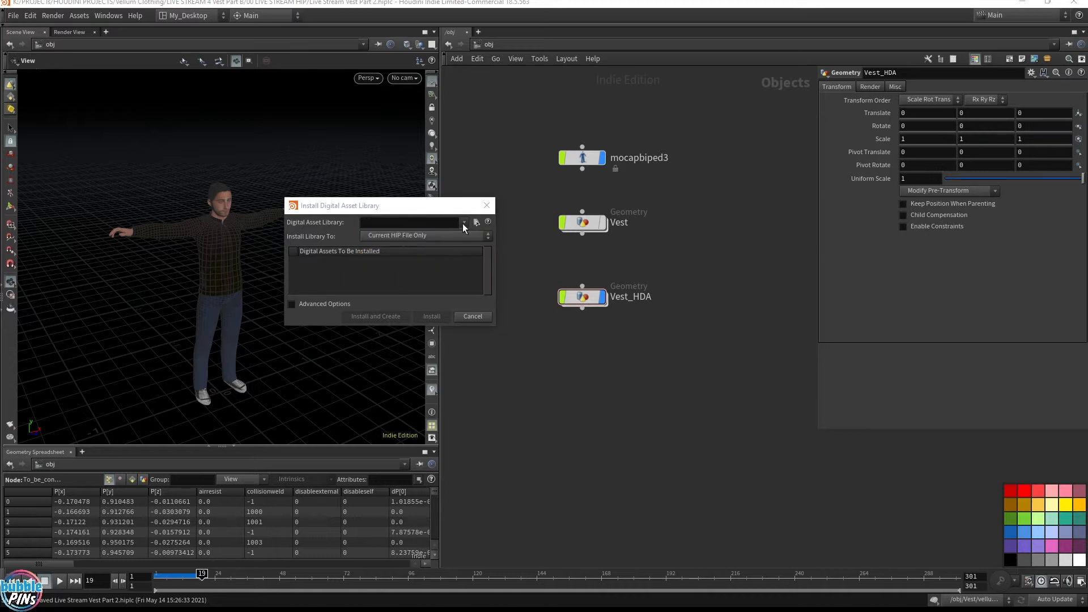
Select Vest Generate.hdalc and Vest Generate Patches.hdalc from the Vest Generator folder and install both assets
{"action": "left_click", "coordinate": [476, 222]}
{"action": "triple_click", "coordinate": [476, 100]}
{"action": "key", "text": "ctrl+v"}
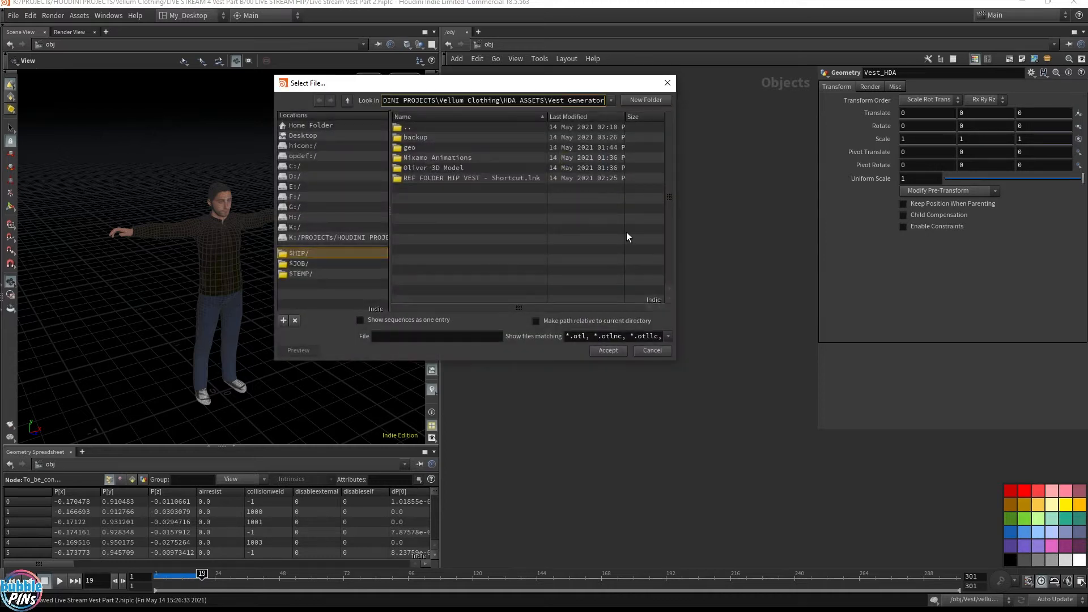
{"action": "key", "text": "Return"}
{"action": "left_click", "coordinate": [427, 157]}
{"action": "left_click", "coordinate": [433, 148], "text": "shift"}
{"action": "left_click", "coordinate": [608, 351]}
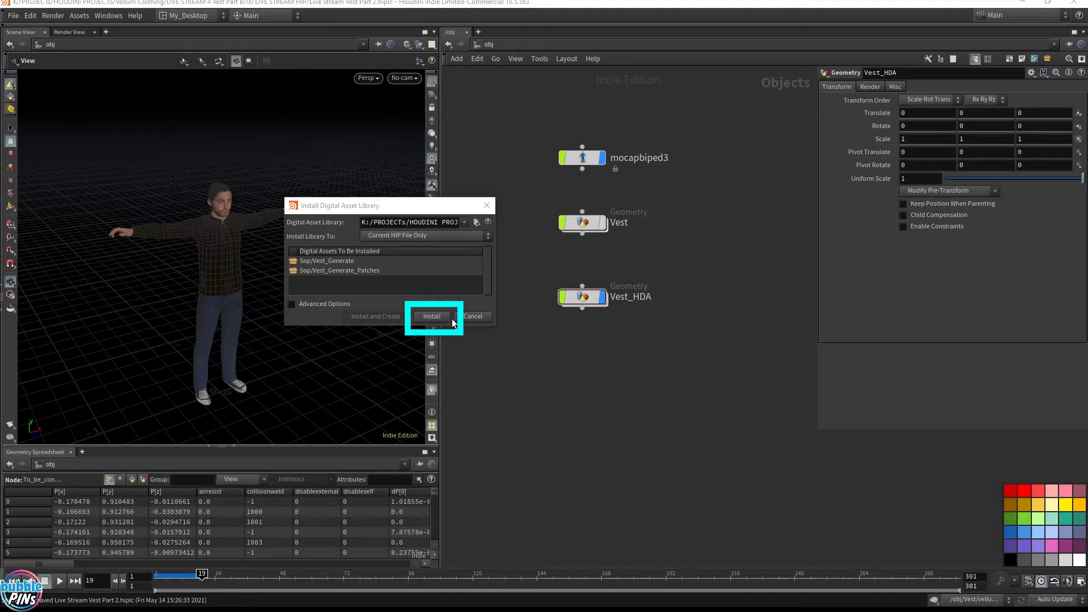
{"action": "left_click", "coordinate": [433, 316]}
Go inside Vest_HDA and place a Vest Generate Patches node in its network
{"action": "double_click", "coordinate": [582, 296]}
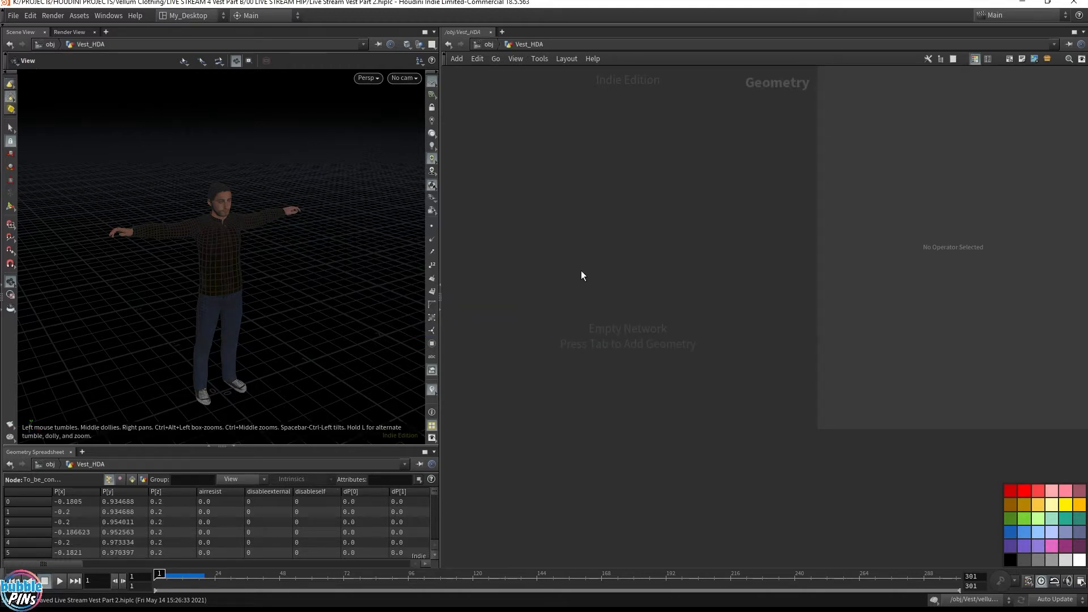
{"action": "key", "text": "Tab"}
{"action": "type", "text": "vest"}
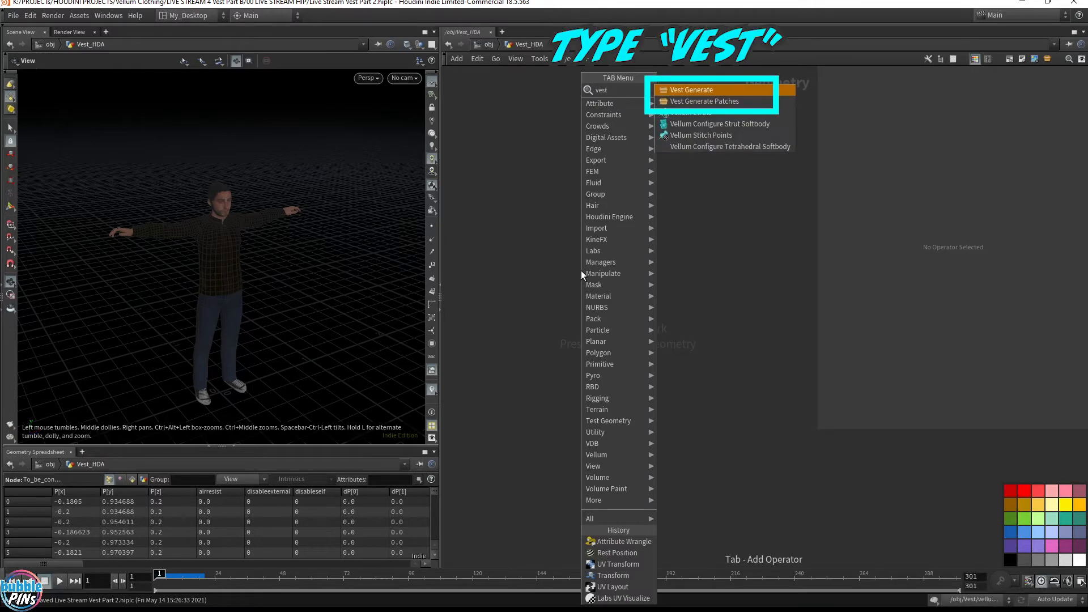
{"action": "left_click", "coordinate": [713, 102]}
{"action": "left_click", "coordinate": [630, 336]}
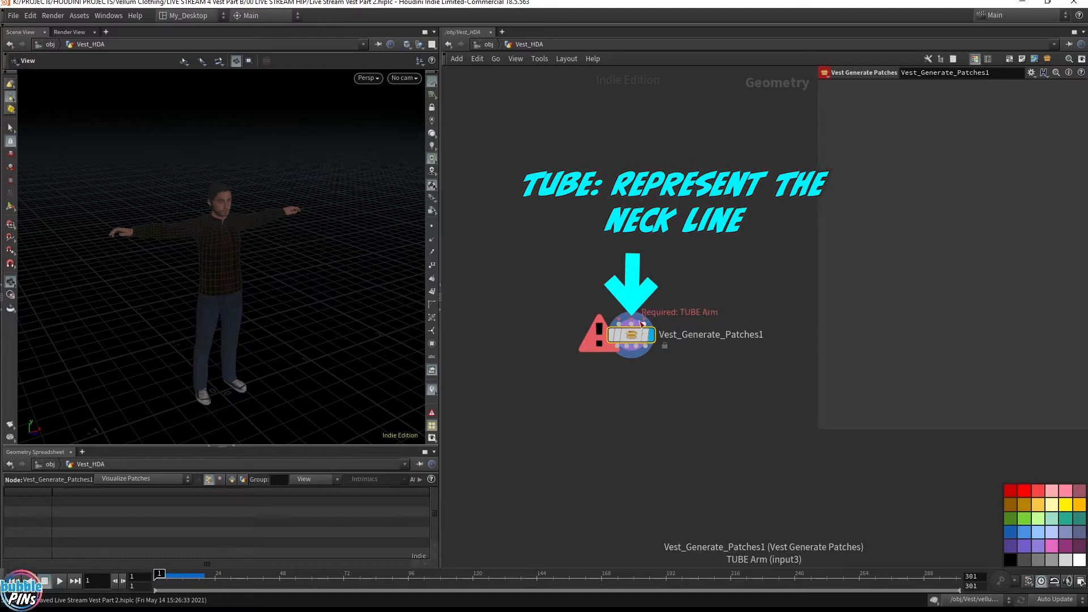
Add a Box node above the Vest Generate Patches node
{"action": "key", "text": "Tab"}
{"action": "type", "text": "box"}
{"action": "key", "text": "Return"}
{"action": "left_click", "coordinate": [554, 171]}
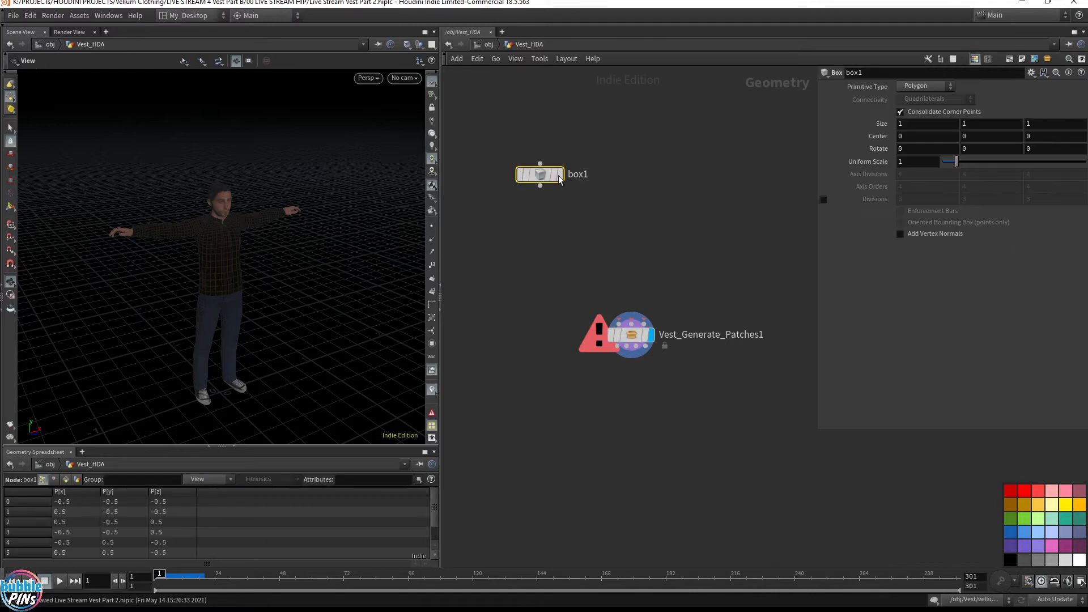
Attach a Null node to the Visualize Patches output of the Vest Generate Patches node
{"action": "mouse_move", "coordinate": [618, 356]}
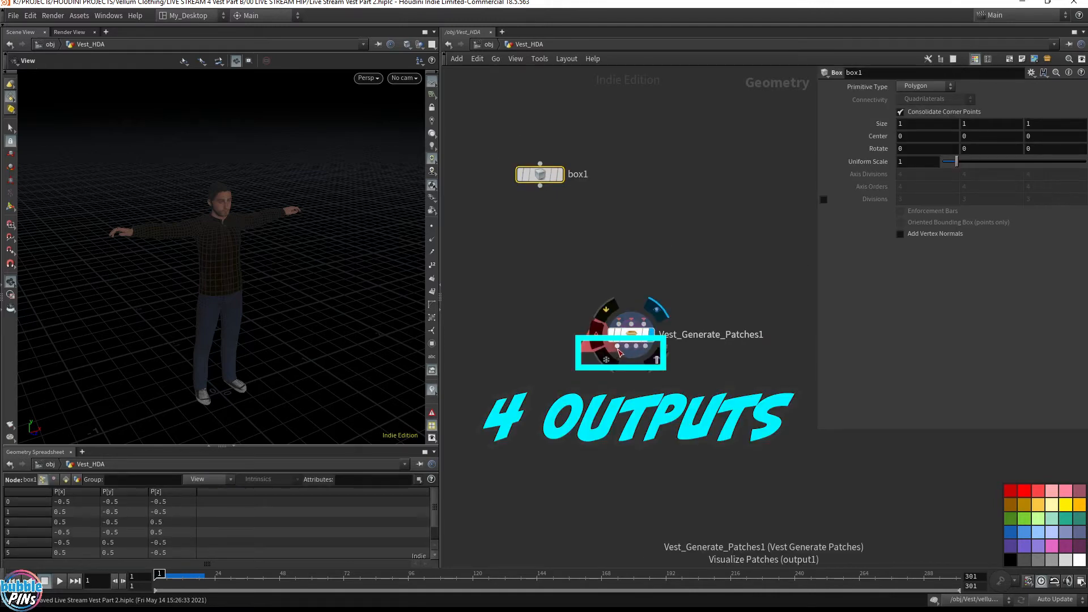
{"action": "left_click_drag", "start_coordinate": [615, 347], "coordinate": [556, 422]}
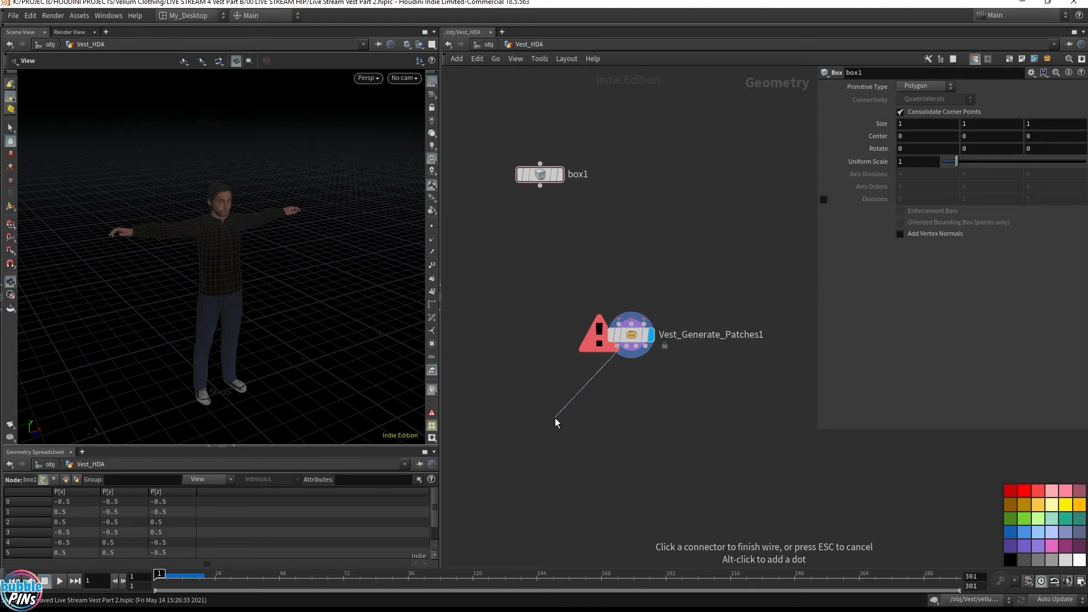
{"action": "key", "text": "Tab"}
{"action": "key", "text": "Escape"}
{"action": "left_click", "coordinate": [556, 421]}
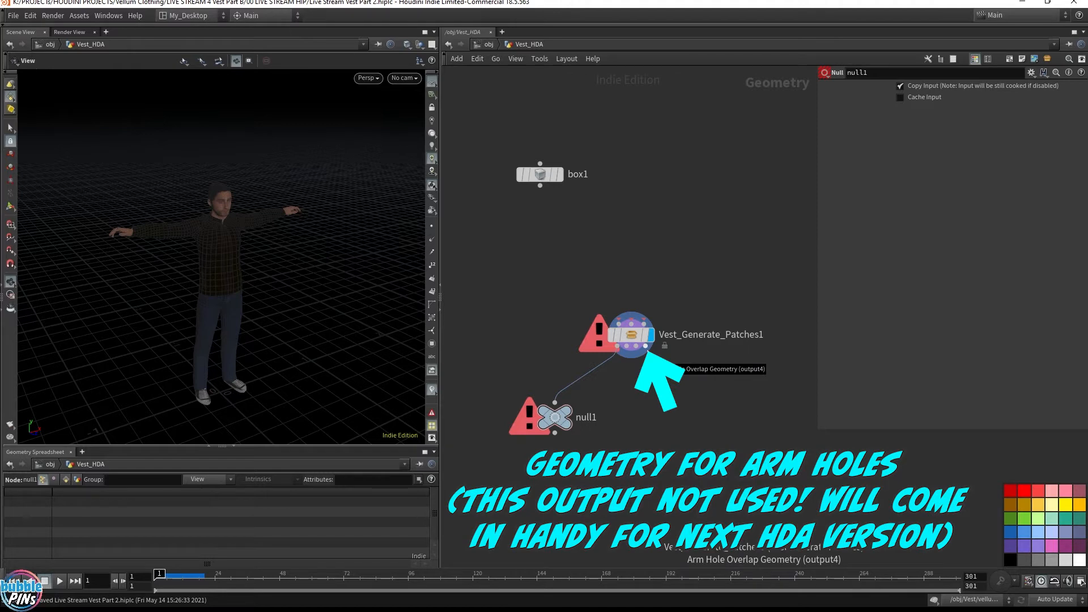
Move the null closer to the patches node, make it the displayed node and rename it Visualize
{"action": "left_click", "coordinate": [645, 347]}
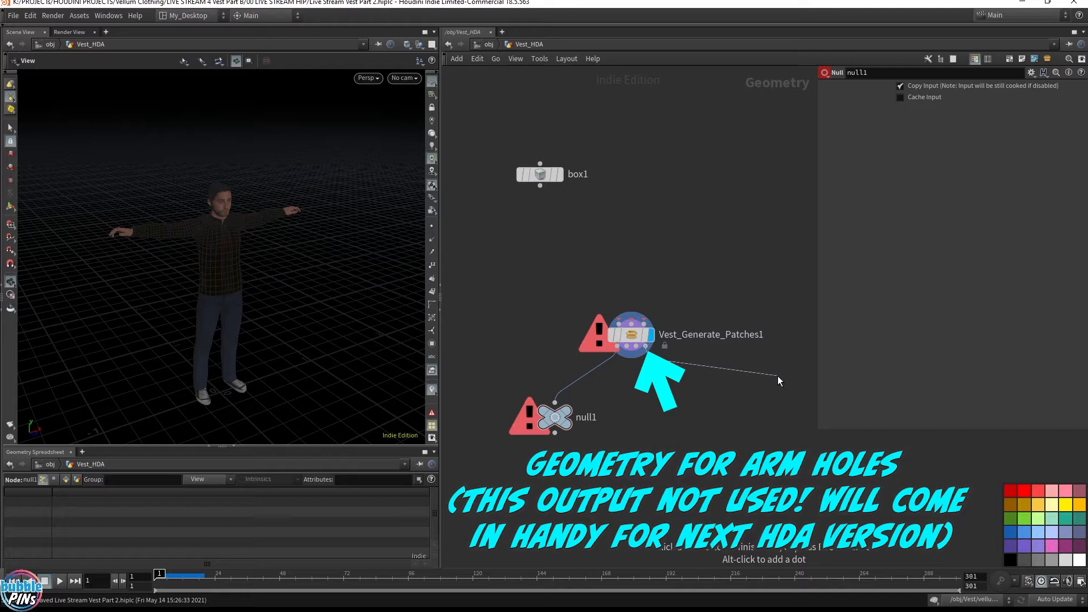
{"action": "key", "text": "Escape"}
{"action": "left_click_drag", "start_coordinate": [555, 417], "coordinate": [520, 387]}
{"action": "left_click", "coordinate": [532, 382]}
{"action": "left_click", "coordinate": [550, 392]}
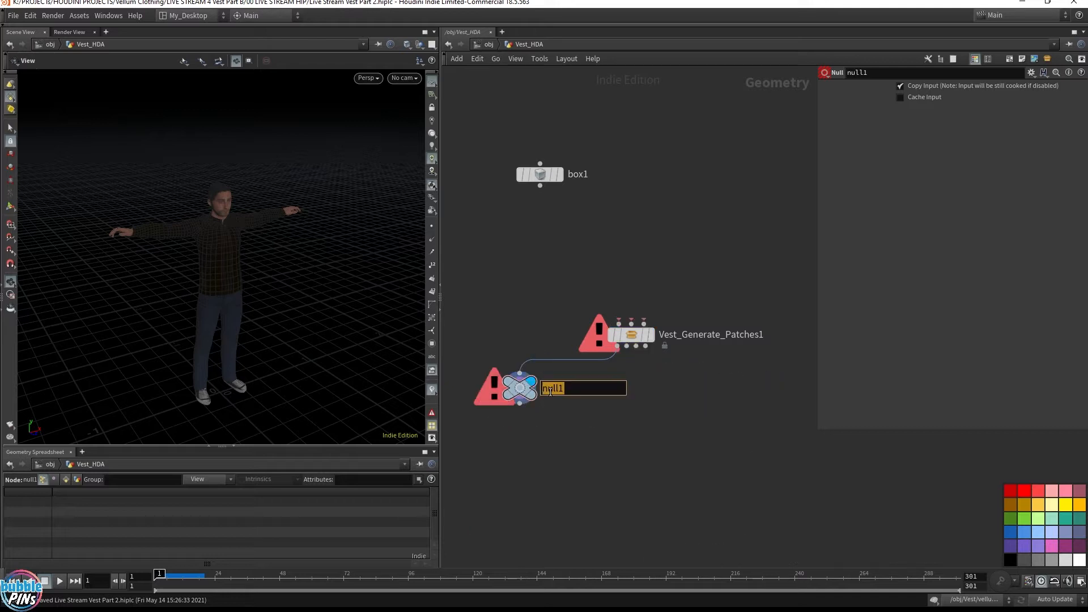
{"action": "type", "text": "Visualize"}
{"action": "key", "text": "Return"}
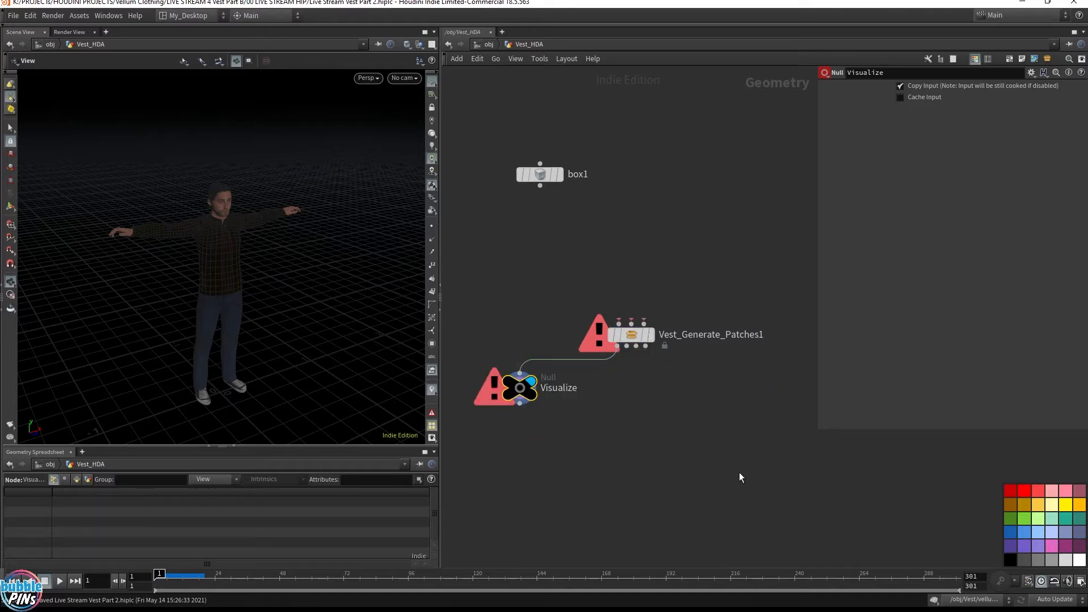
Wire the box into the first input of Vest_Generate_Patches1, and add a displayed Tube node feeding its second input
{"action": "left_click", "coordinate": [619, 321]}
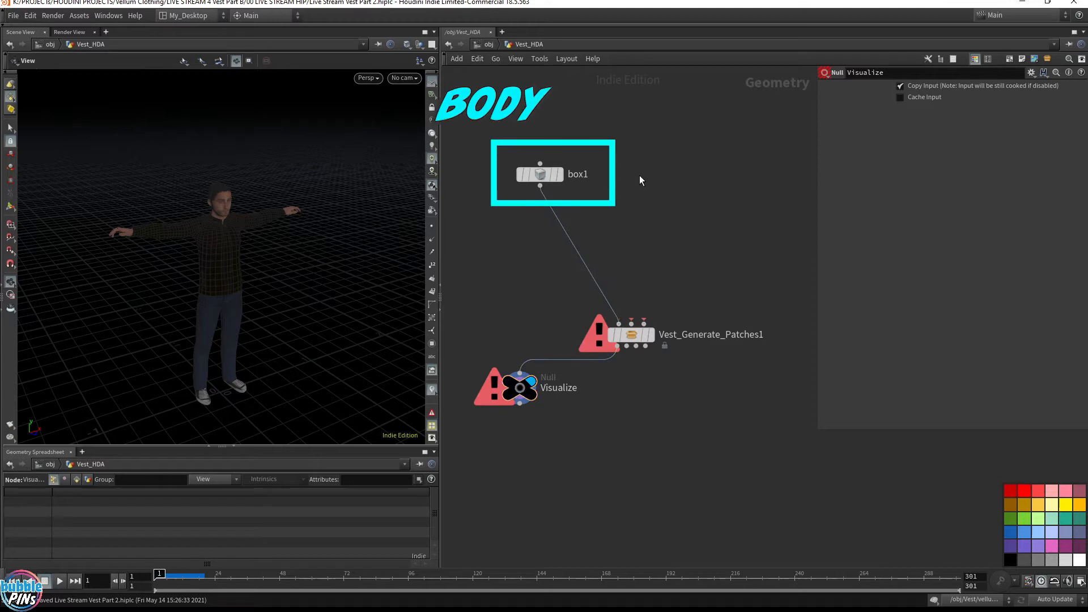
{"action": "key", "text": "Tab"}
{"action": "type", "text": "tube"}
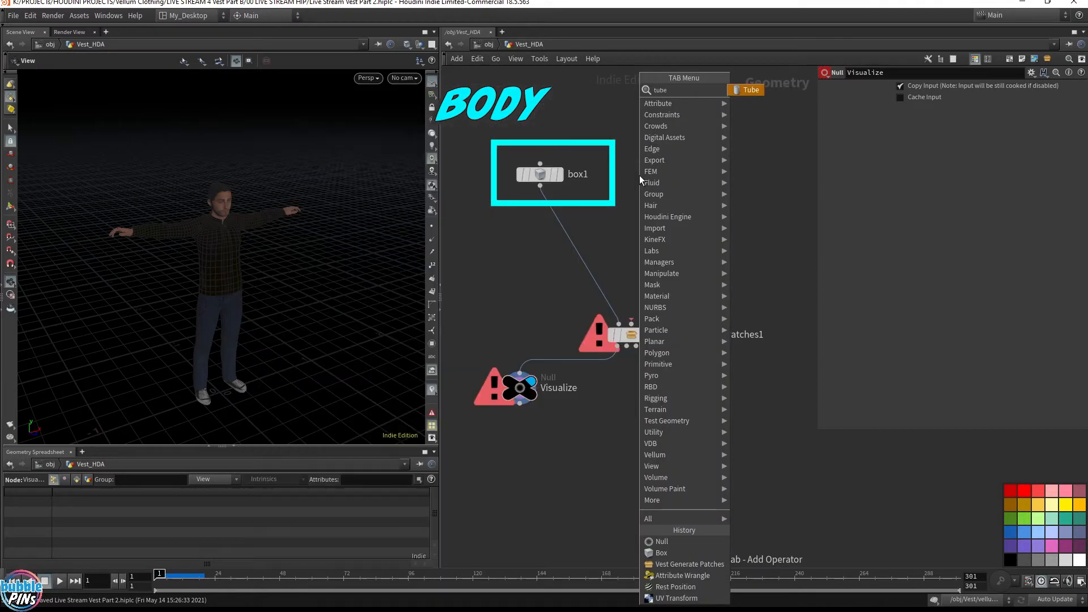
{"action": "key", "text": "Return"}
{"action": "left_click", "coordinate": [637, 179]}
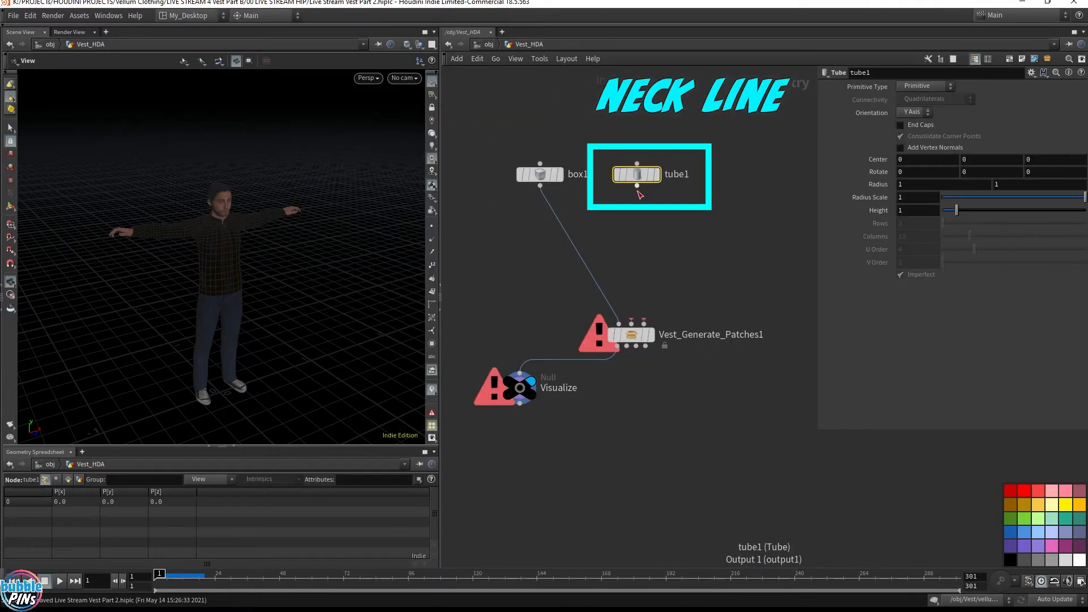
{"action": "left_click", "coordinate": [659, 179]}
{"action": "left_click_drag", "start_coordinate": [638, 177], "coordinate": [632, 177]}
Set the neck-line tube's orientation to Z Axis and primitive type to Polygon, and enable End Caps
{"action": "left_click_drag", "start_coordinate": [332, 322], "coordinate": [374, 311]}
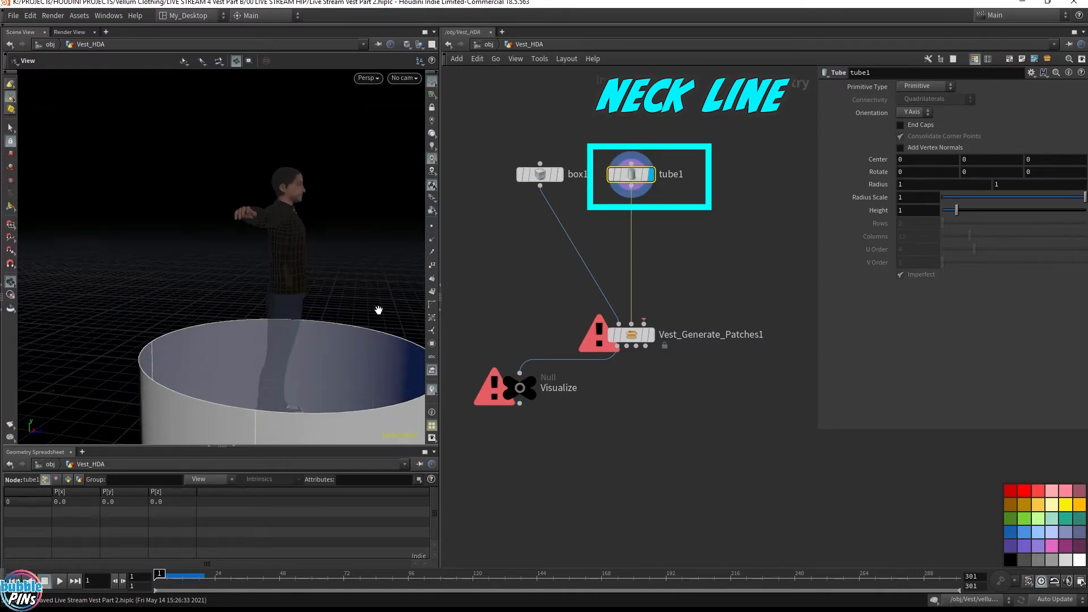
{"action": "right_click_drag", "start_coordinate": [374, 311], "coordinate": [202, 316]}
{"action": "middle_click_drag", "start_coordinate": [202, 316], "coordinate": [195, 303]}
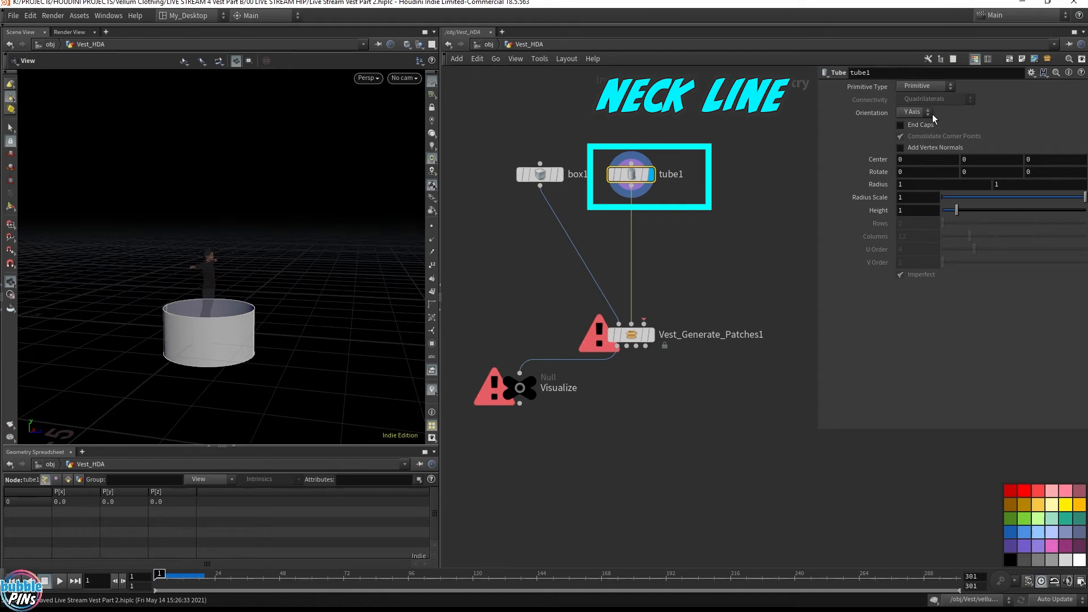
{"action": "left_click", "coordinate": [914, 112]}
{"action": "left_click", "coordinate": [910, 158]}
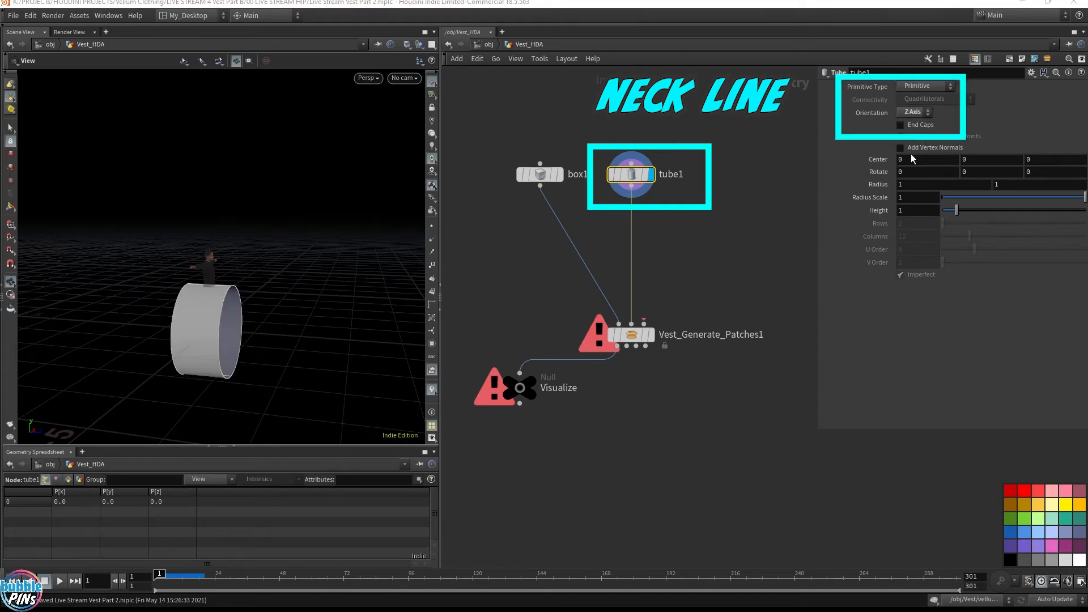
{"action": "left_click", "coordinate": [929, 88]}
{"action": "left_click", "coordinate": [926, 122]}
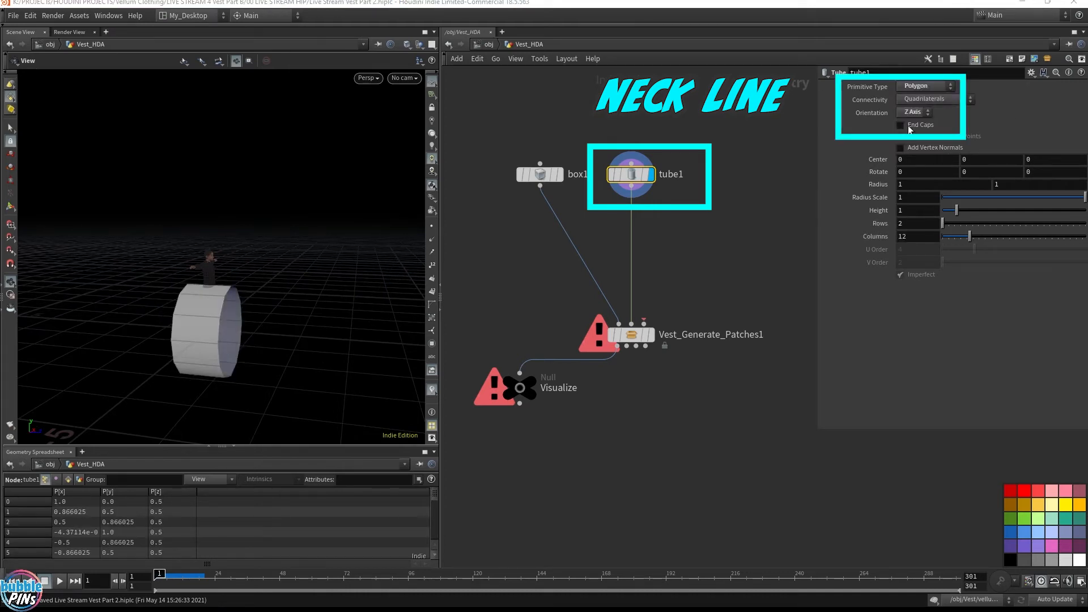
{"action": "mouse_move", "coordinate": [296, 184]}
{"action": "left_mouse_down"}
{"action": "mouse_move", "coordinate": [277, 243]}
{"action": "mouse_move", "coordinate": [284, 277]}
{"action": "left_mouse_up"}
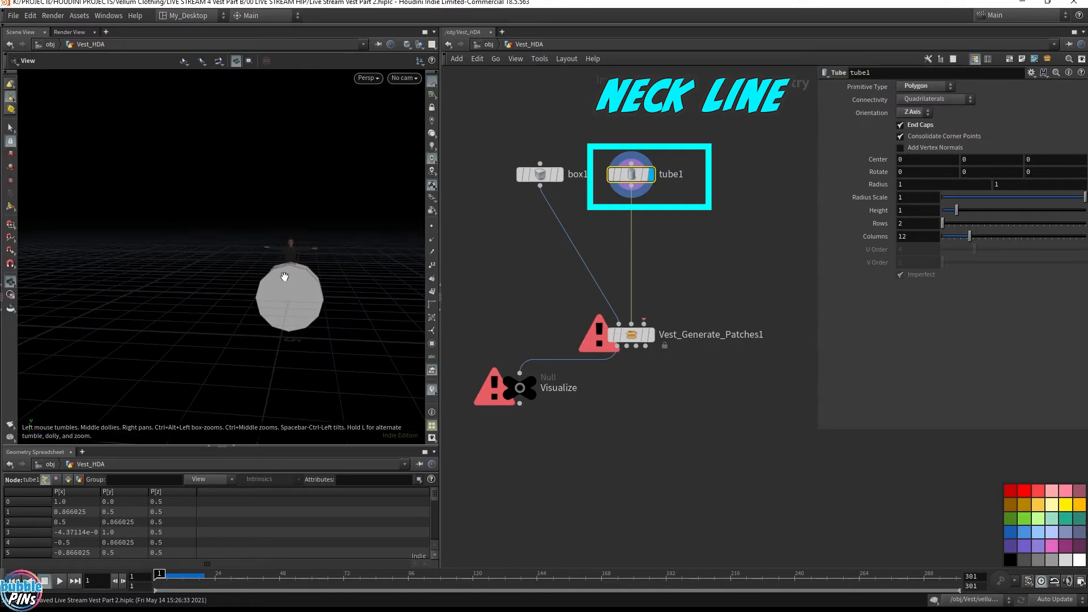
{"action": "middle_click_drag", "start_coordinate": [284, 278], "coordinate": [498, 238]}
{"action": "right_click_drag", "start_coordinate": [303, 238], "coordinate": [241, 239]}
{"action": "left_click_drag", "start_coordinate": [241, 239], "coordinate": [279, 221]}
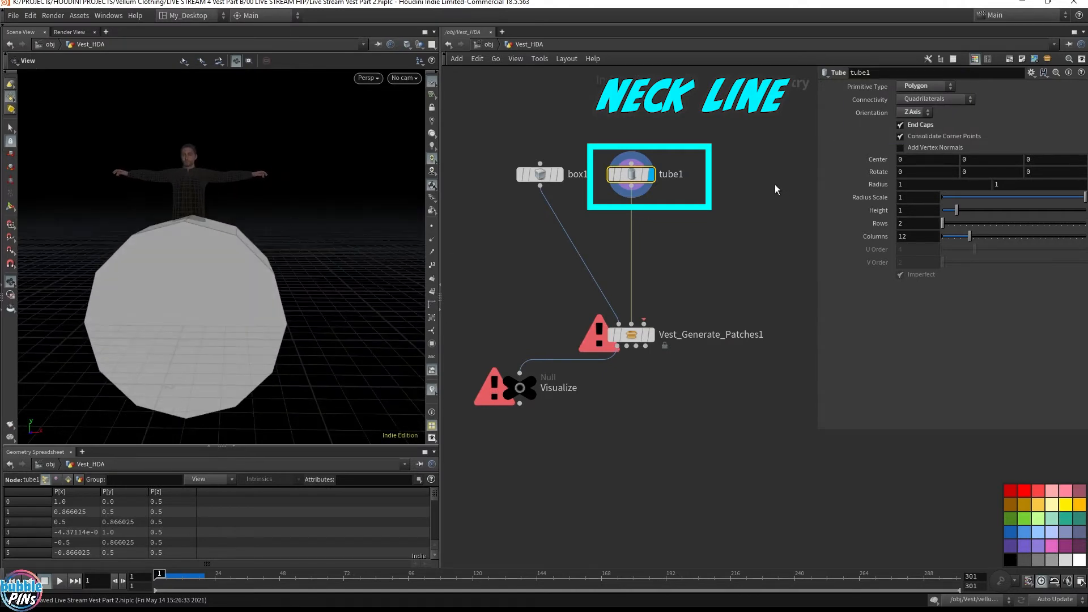
Duplicate the neck-line tube for the arms, wire the copy into the third input of Vest_Generate_Patches1 and display it
{"action": "left_click_drag", "start_coordinate": [637, 176], "coordinate": [645, 325], "text": "alt"}
{"action": "left_click_drag", "start_coordinate": [247, 242], "coordinate": [190, 243]}
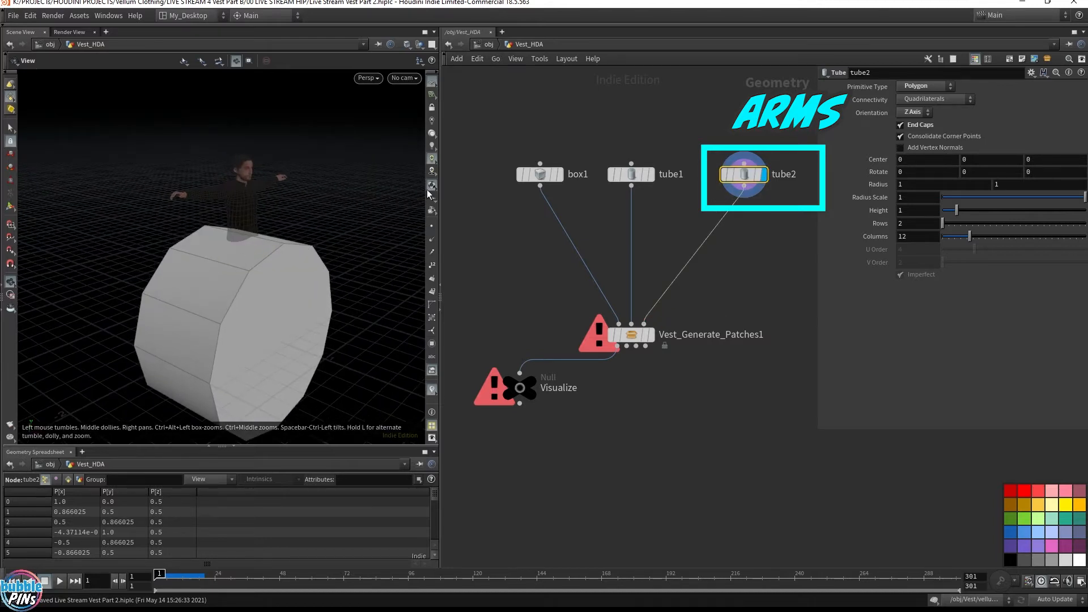
{"action": "left_click_drag", "start_coordinate": [340, 272], "coordinate": [289, 297]}
{"action": "left_click_drag", "start_coordinate": [237, 417], "coordinate": [351, 273]}
Select the box1 node and display it in the viewport with the character
{"action": "left_click", "coordinate": [540, 174]}
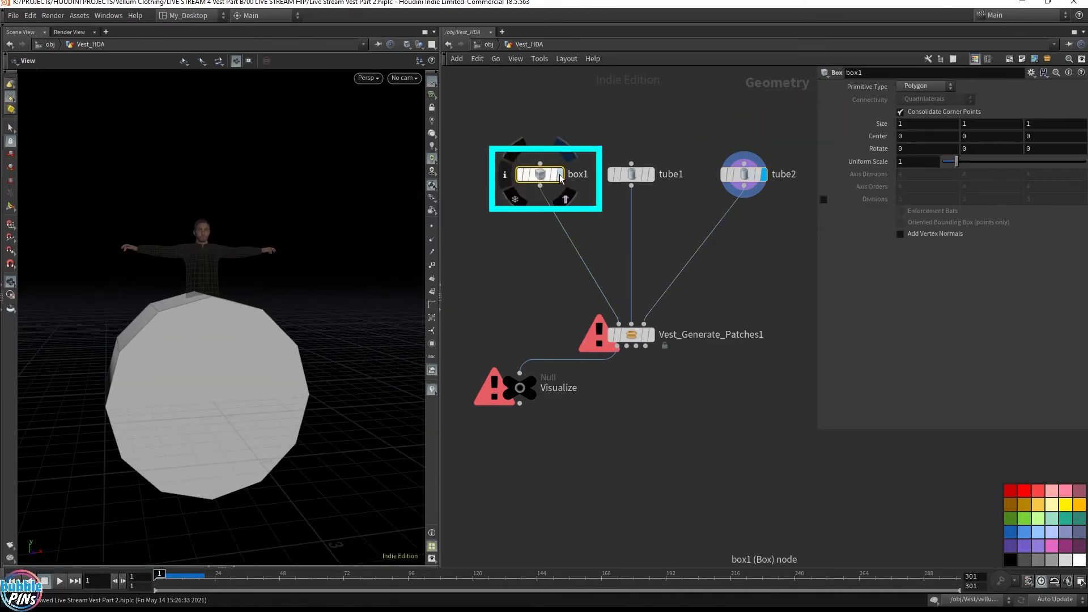
{"action": "left_click", "coordinate": [560, 174]}
{"action": "left_click_drag", "start_coordinate": [233, 253], "coordinate": [280, 292]}
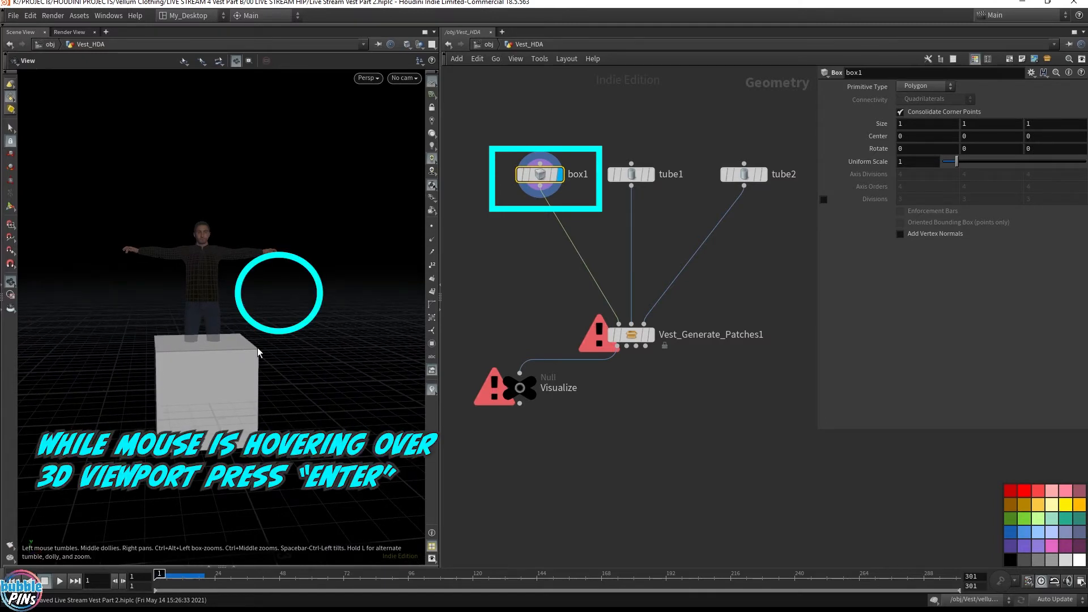
Move and resize box1 around the character's torso to about 0.553 wide and 0.576 high, centred at about Y 1.232
{"action": "key", "text": "Return"}
{"action": "left_click_drag", "start_coordinate": [202, 342], "coordinate": [202, 243]}
{"action": "middle_click_drag", "start_coordinate": [208, 247], "coordinate": [497, 243], "text": "alt"}
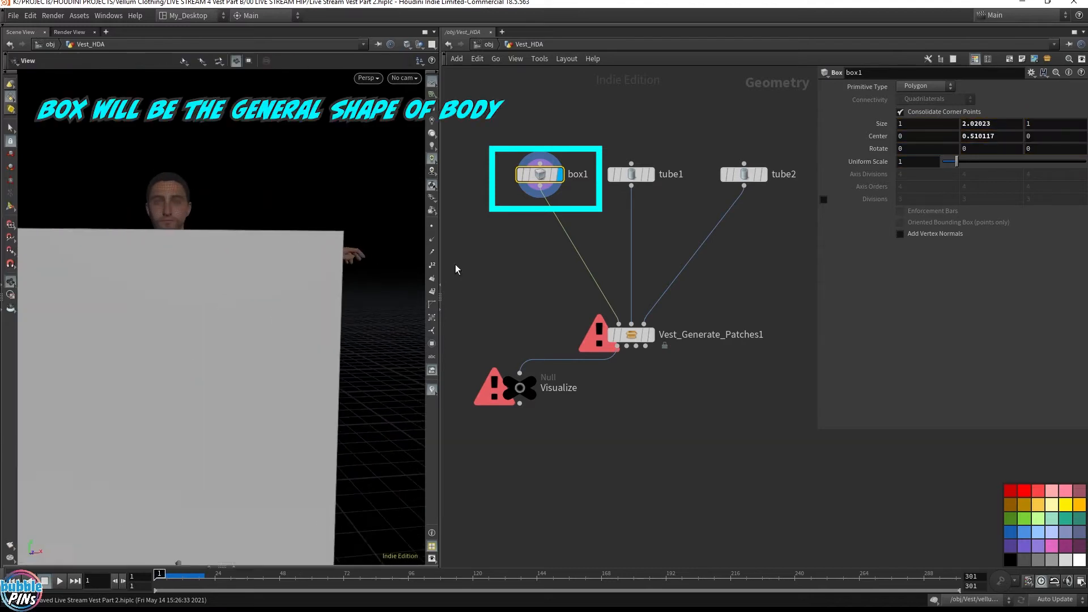
{"action": "right_click_drag", "start_coordinate": [265, 376], "coordinate": [310, 270], "text": "alt"}
{"action": "middle_click_drag", "start_coordinate": [311, 270], "coordinate": [269, 314], "text": "alt"}
{"action": "left_click_drag", "start_coordinate": [269, 314], "coordinate": [262, 323], "text": "alt"}
{"action": "left_click_drag", "start_coordinate": [246, 476], "coordinate": [269, 201]}
{"action": "left_click_drag", "start_coordinate": [173, 225], "coordinate": [195, 226]}
{"action": "right_click_drag", "start_coordinate": [255, 210], "coordinate": [351, 208], "text": "alt"}
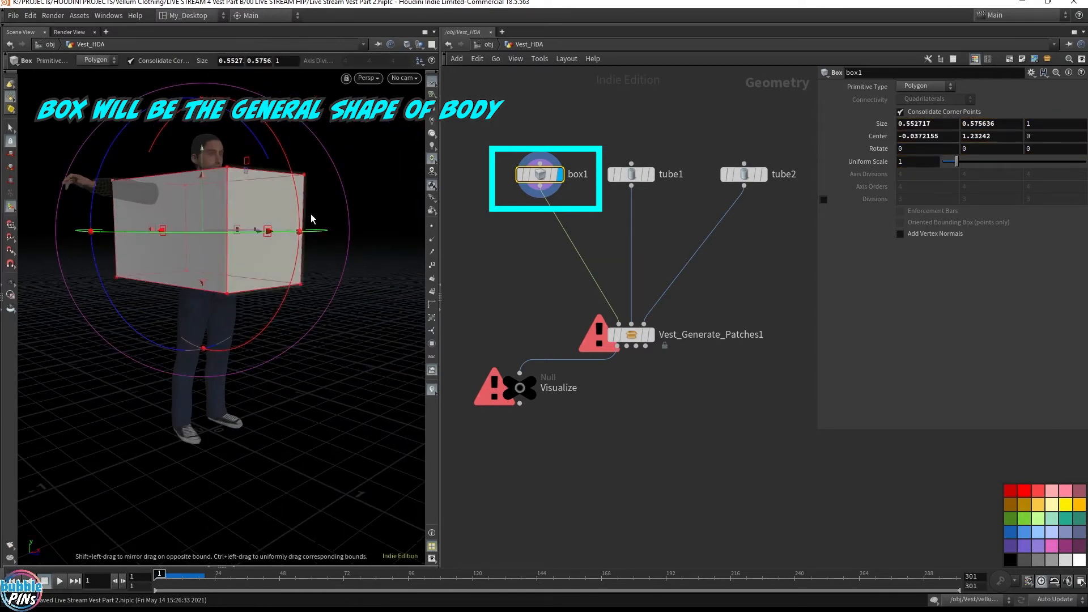
Switch the viewport to wireframe and fit box1's depth to the body at about 0.419, centred at about Z 0.015
{"action": "left_click", "coordinate": [408, 47]}
{"action": "left_click", "coordinate": [420, 101]}
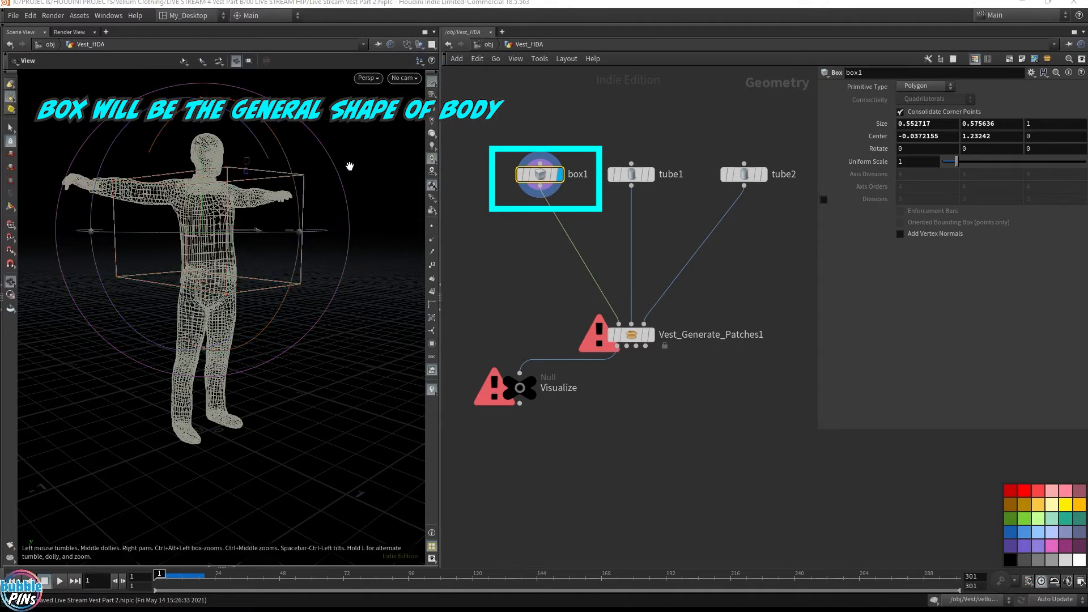
{"action": "left_click_drag", "start_coordinate": [306, 227], "coordinate": [238, 281]}
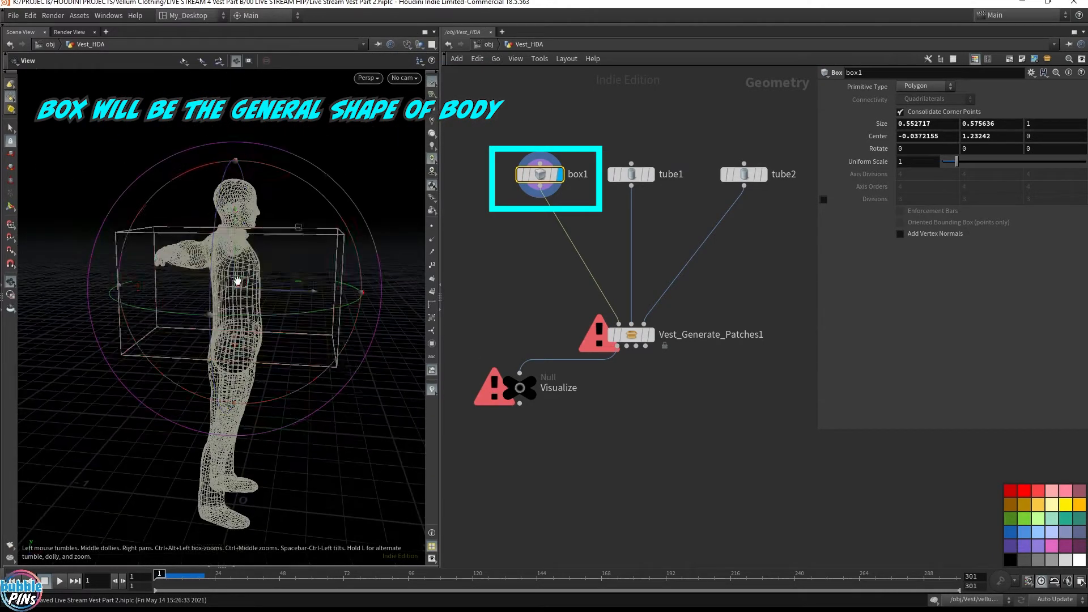
{"action": "left_click_drag", "start_coordinate": [316, 270], "coordinate": [284, 287], "text": "alt"}
{"action": "left_click_drag", "start_coordinate": [196, 288], "coordinate": [169, 283], "text": "alt"}
{"action": "left_click_drag", "start_coordinate": [173, 282], "coordinate": [311, 311], "text": "alt"}
Return the viewport to shaded display and view the fitted box1 from the front of the character
{"action": "key", "text": "s"}
{"action": "left_click_drag", "start_coordinate": [199, 279], "coordinate": [269, 248], "text": "alt"}
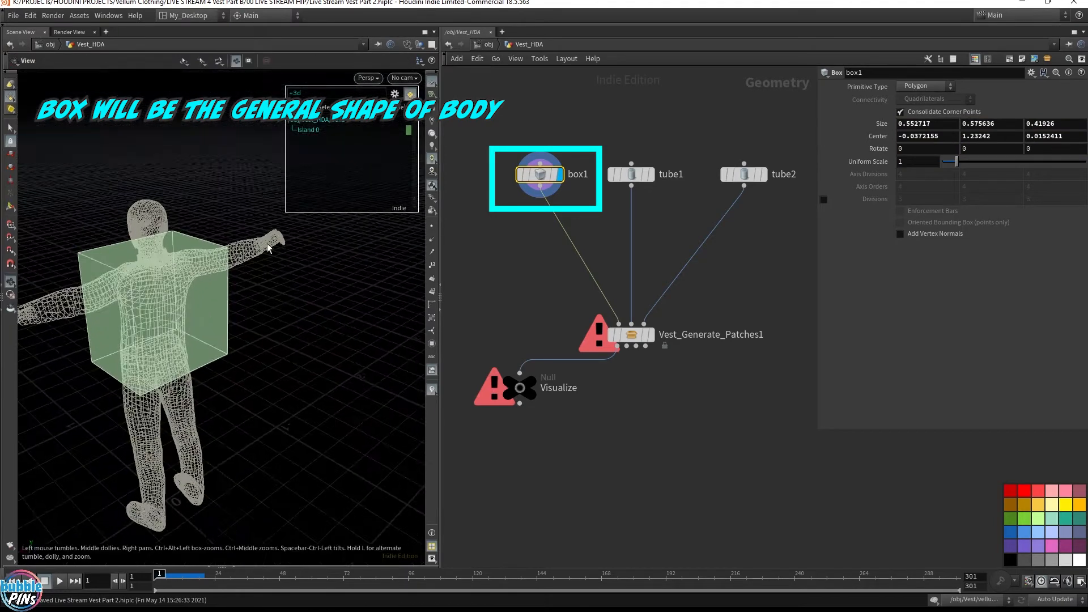
{"action": "key", "text": "e"}
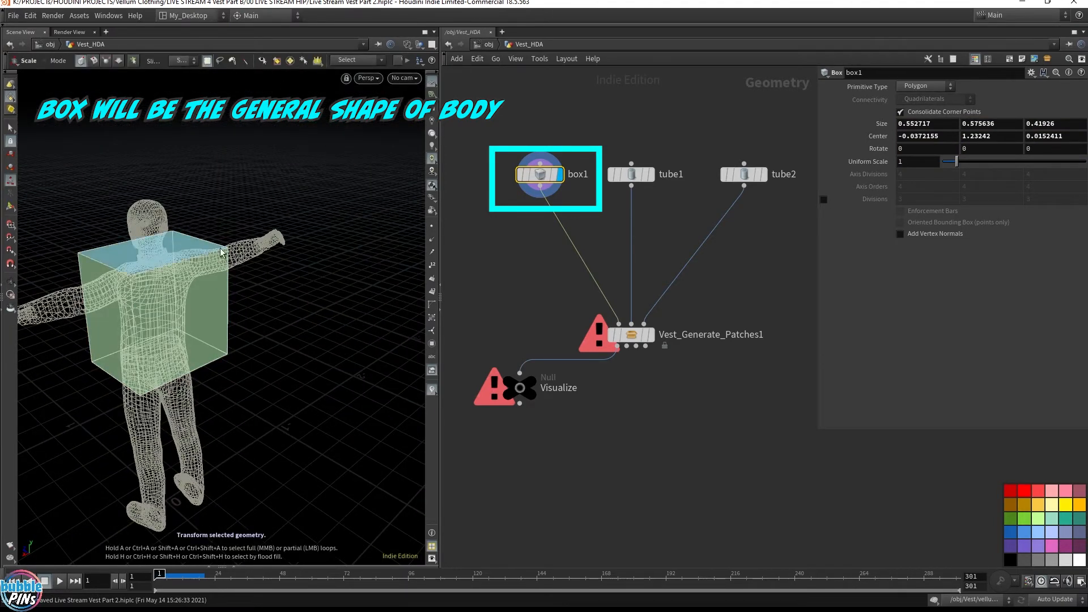
{"action": "key", "text": "Escape"}
{"action": "left_click_drag", "start_coordinate": [262, 270], "coordinate": [294, 267]}
{"action": "left_click", "coordinate": [407, 44]}
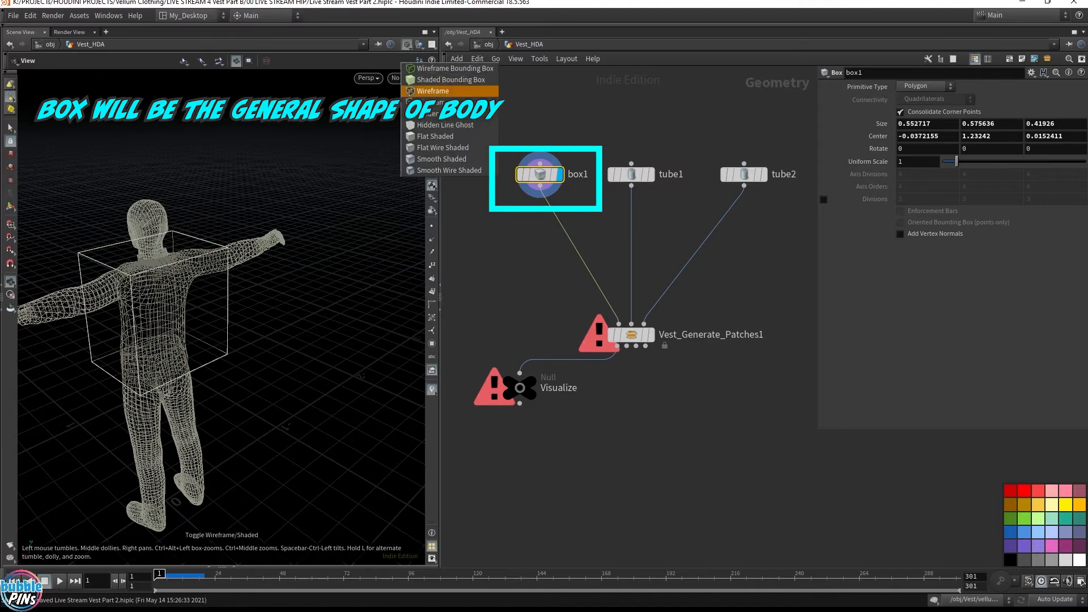
{"action": "left_click_drag", "start_coordinate": [269, 202], "coordinate": [256, 334]}
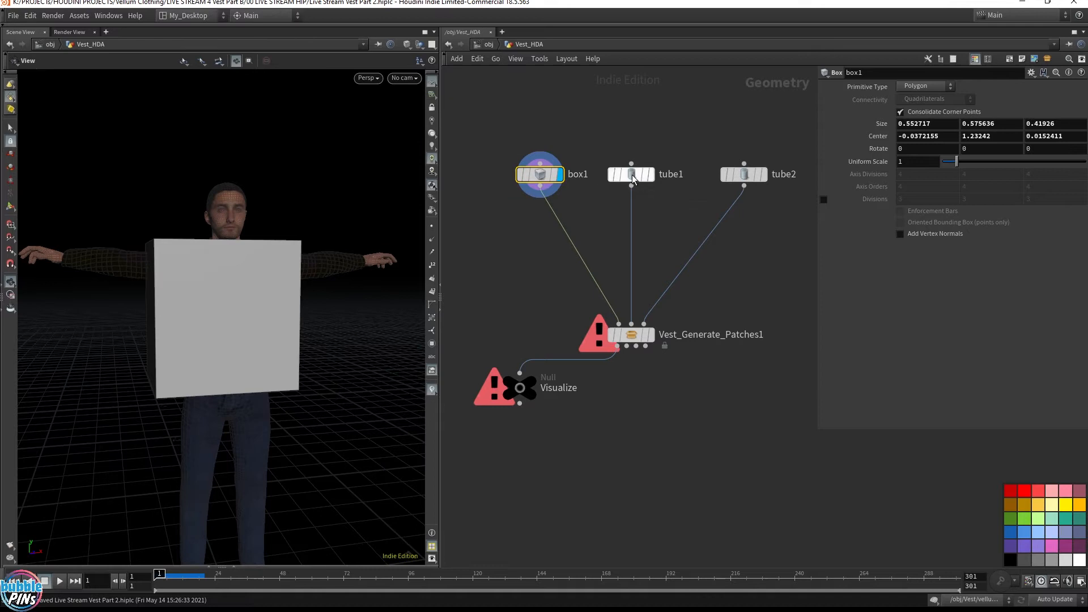
Display tube1 in the front viewport with Wireframe shading
{"action": "left_click", "coordinate": [651, 175]}
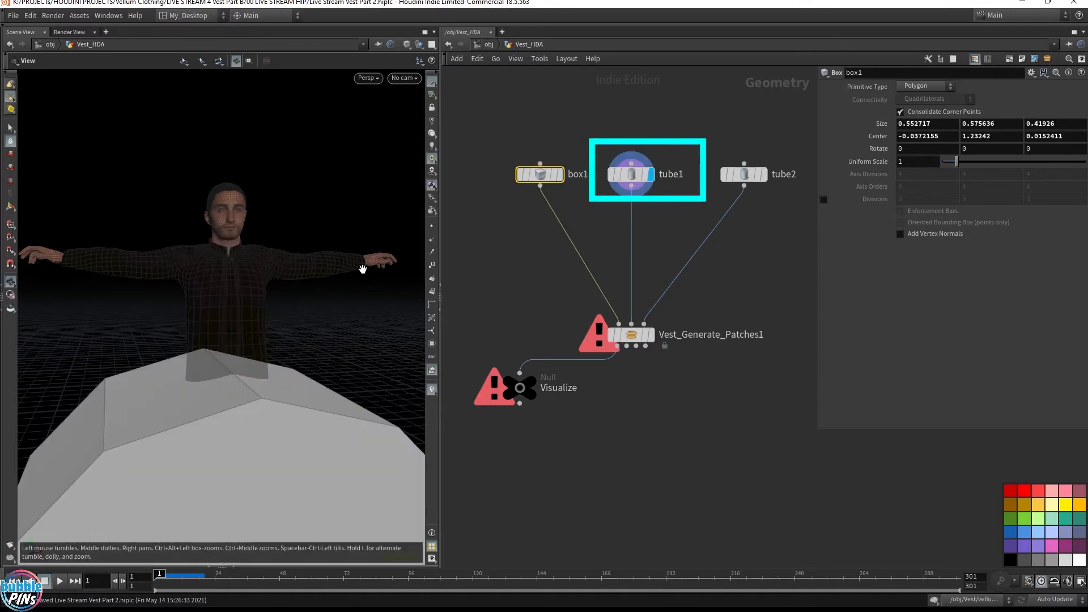
{"action": "left_click_drag", "start_coordinate": [356, 345], "coordinate": [245, 345]}
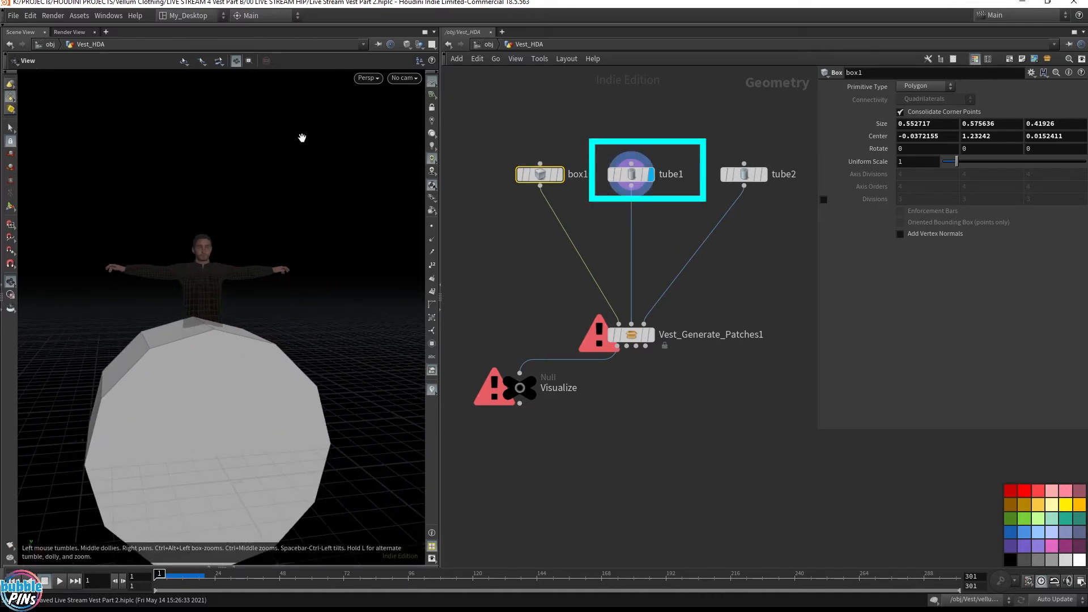
{"action": "left_click", "coordinate": [375, 80]}
{"action": "mouse_move", "coordinate": [379, 113]}
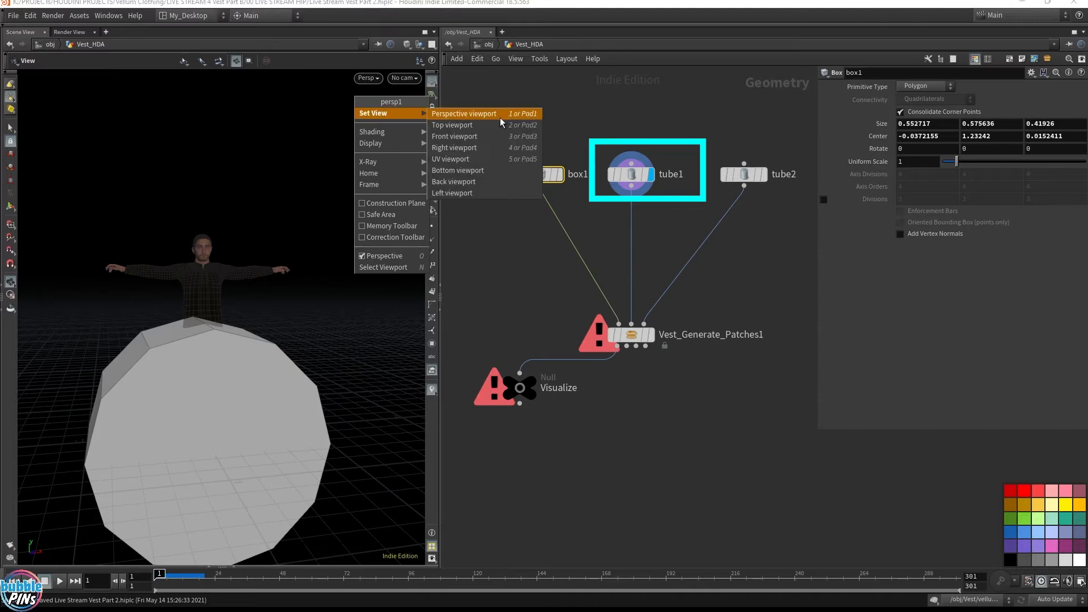
{"action": "left_click", "coordinate": [477, 136]}
{"action": "key", "text": "Return"}
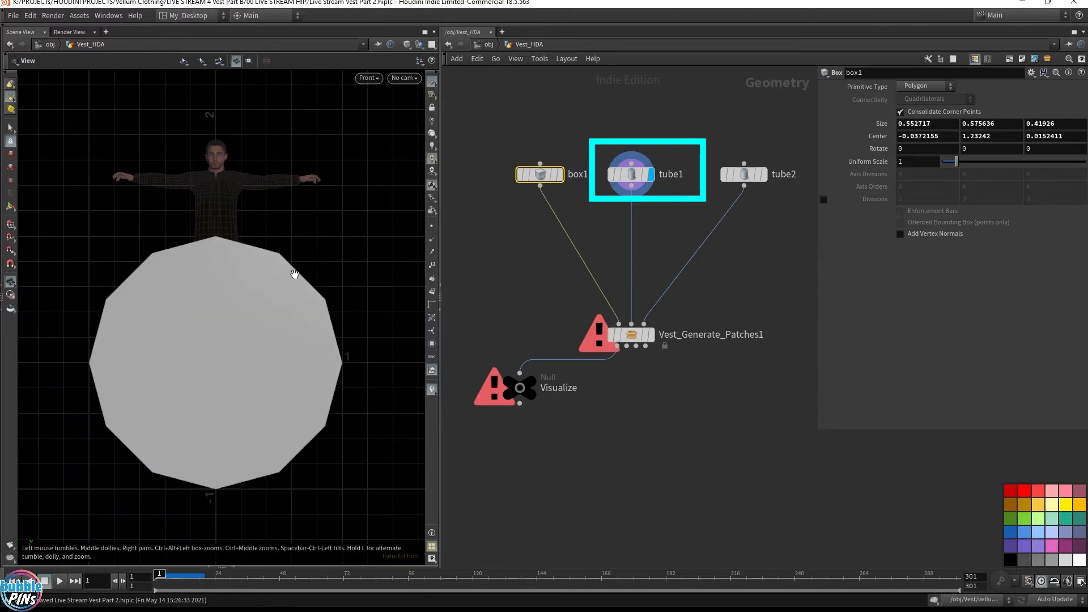
{"action": "left_click", "coordinate": [406, 44]}
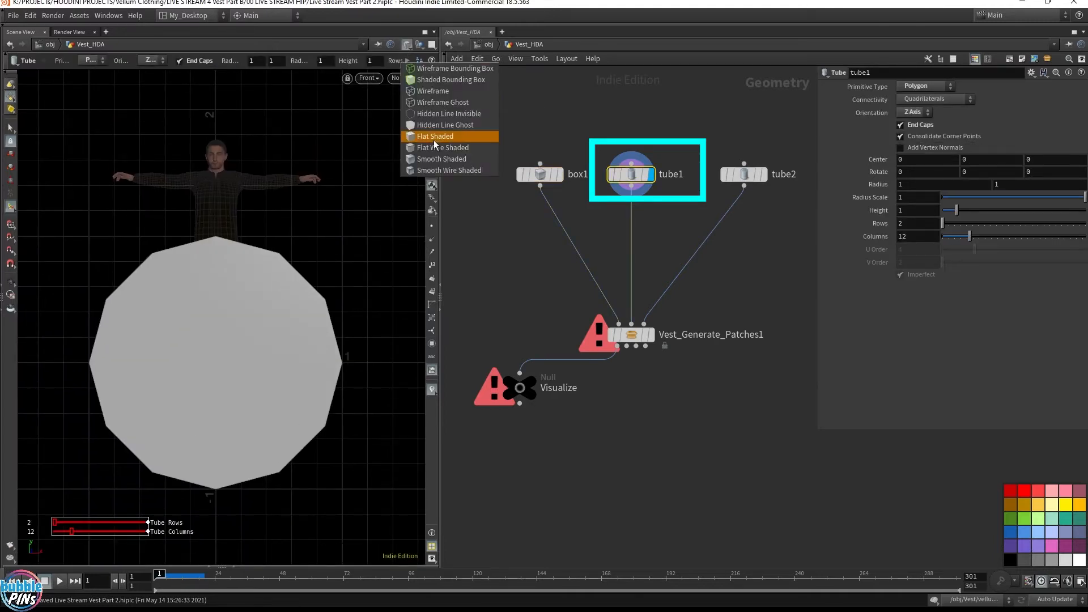
{"action": "left_click", "coordinate": [440, 91]}
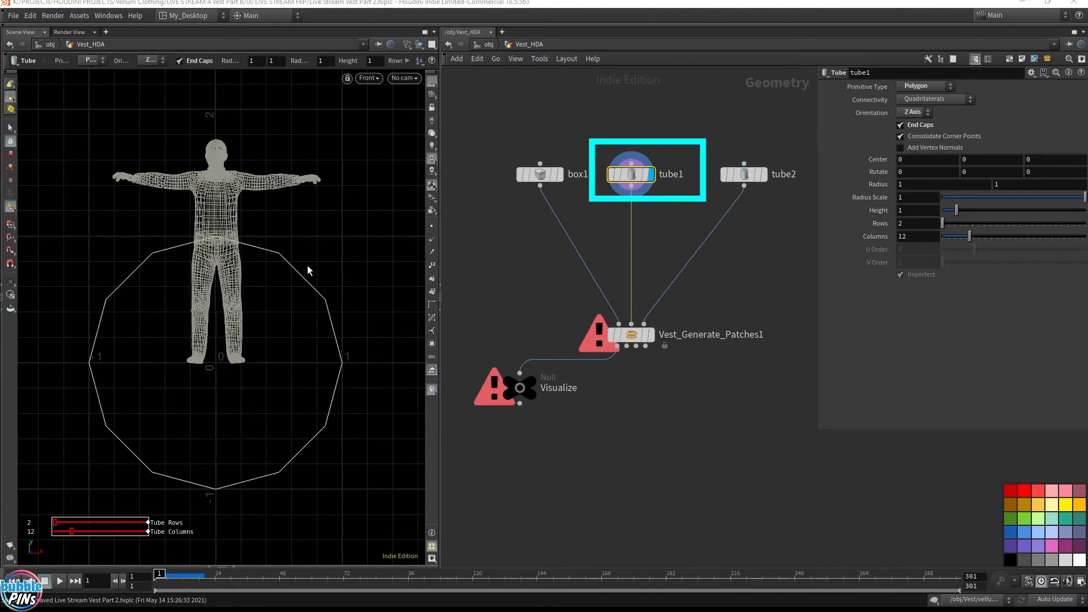
Insert a Transform node between tube1 and Vest_Generate_Patches1 and display it
{"action": "key", "text": "Tab"}
{"action": "type", "text": "trans"}
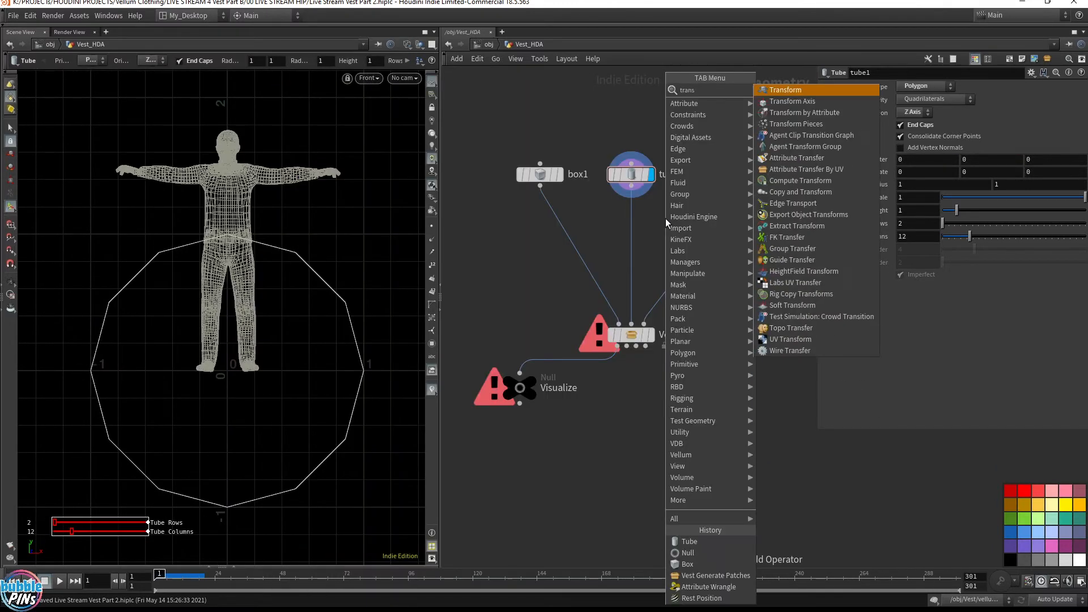
{"action": "key", "text": "Return"}
{"action": "left_click", "coordinate": [640, 226]}
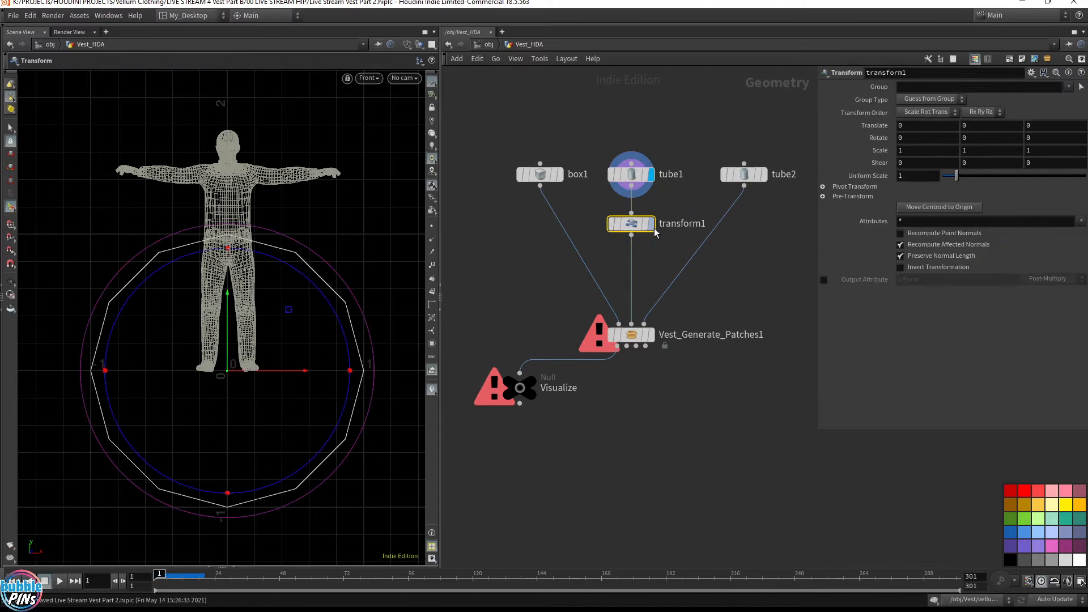
{"action": "scroll", "coordinate": [654, 227], "scroll_direction": "up", "scroll_amount": 1}
{"action": "left_click", "coordinate": [656, 193]}
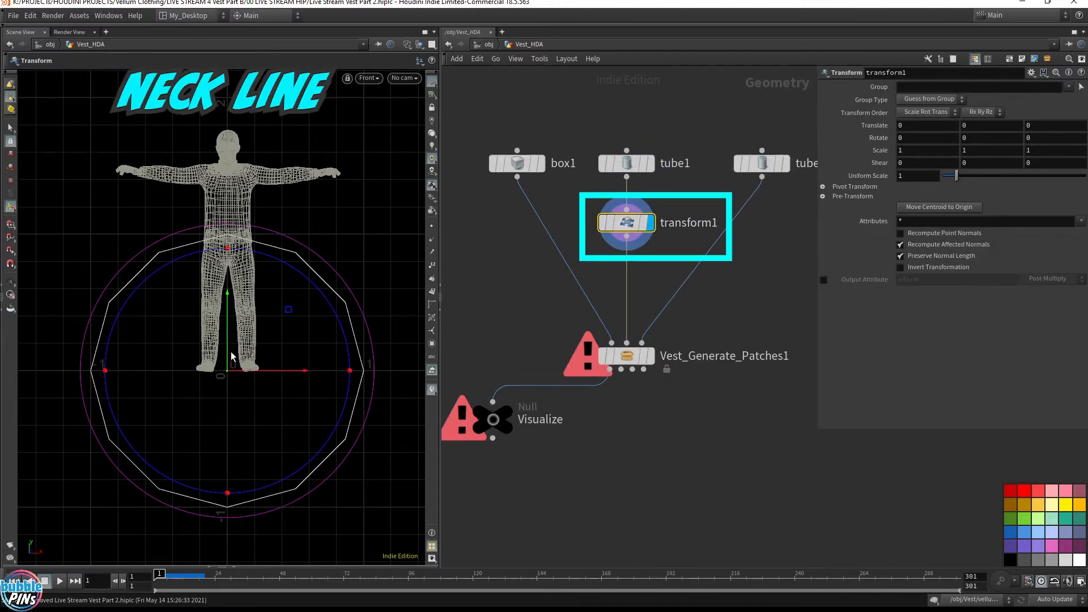
Scale the neck-line tube uniformly to about 0.195 and move it up to about Y 1.634 around the head and neck
{"action": "left_click_drag", "start_coordinate": [227, 351], "coordinate": [113, 400]}
{"action": "key", "text": "e"}
{"action": "right_click_drag", "start_coordinate": [233, 347], "coordinate": [233, 353], "text": "alt"}
{"action": "middle_click_drag", "start_coordinate": [232, 353], "coordinate": [267, 272], "text": "alt"}
{"action": "right_click_drag", "start_coordinate": [267, 272], "coordinate": [357, 417], "text": "alt"}
{"action": "key", "text": "t"}
{"action": "left_click_drag", "start_coordinate": [216, 259], "coordinate": [213, 164]}
{"action": "key", "text": "Escape"}
Return to the perspective viewport with shaded display and view the neck-line tube at an angle
{"action": "key", "text": "space+1"}
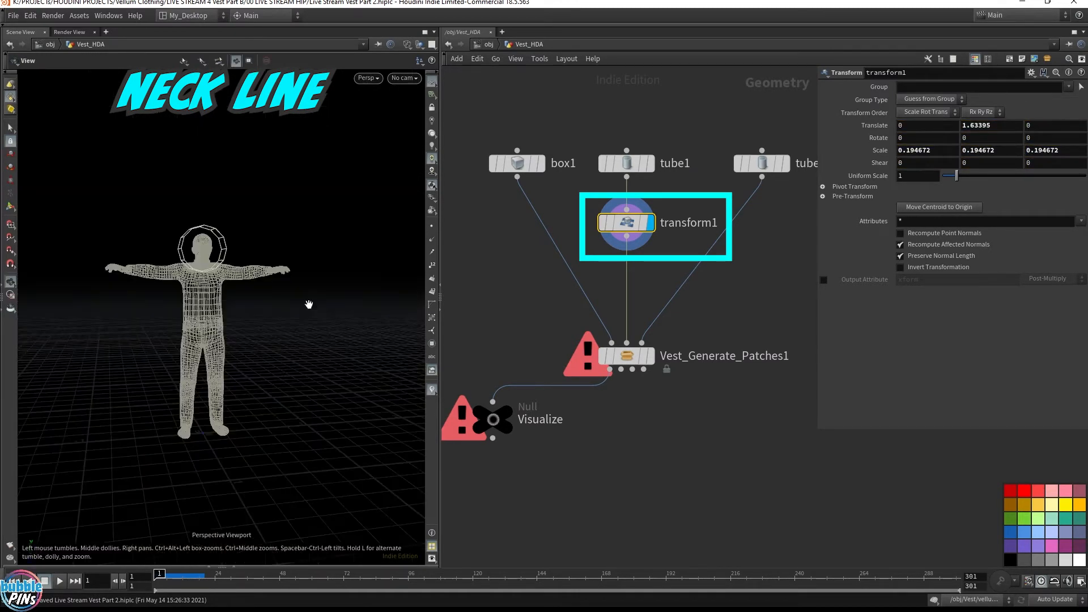
{"action": "left_click_drag", "start_coordinate": [309, 304], "coordinate": [270, 281]}
{"action": "key", "text": "w"}
{"action": "middle_click_drag", "start_coordinate": [209, 284], "coordinate": [369, 121]}
{"action": "left_click", "coordinate": [407, 45]}
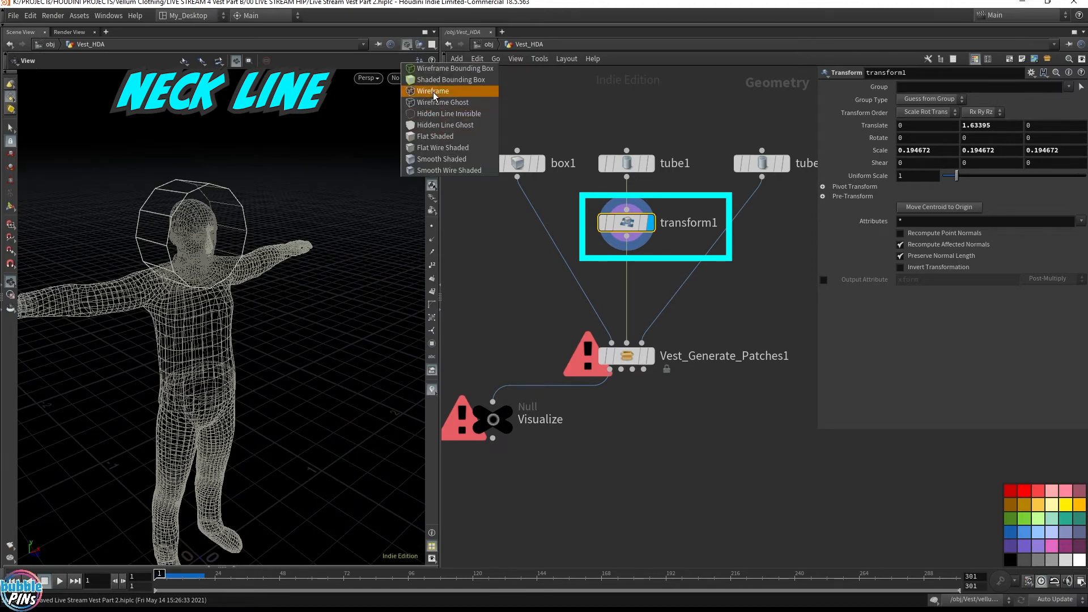
{"action": "left_click", "coordinate": [432, 148]}
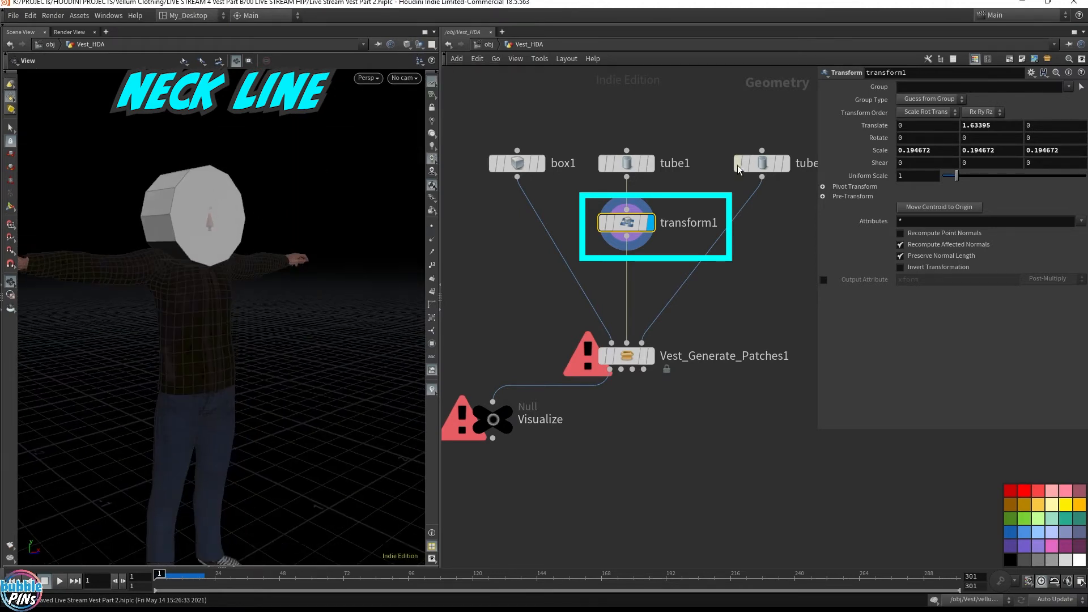
Insert a Transform node between tube2 and Vest_Generate_Patches1, align it below tube2 and display it
{"action": "left_click", "coordinate": [786, 163]}
{"action": "left_click", "coordinate": [751, 236]}
{"action": "key", "text": "Tab"}
{"action": "type", "text": "trans"}
{"action": "key", "text": "Return"}
{"action": "left_click", "coordinate": [735, 226]}
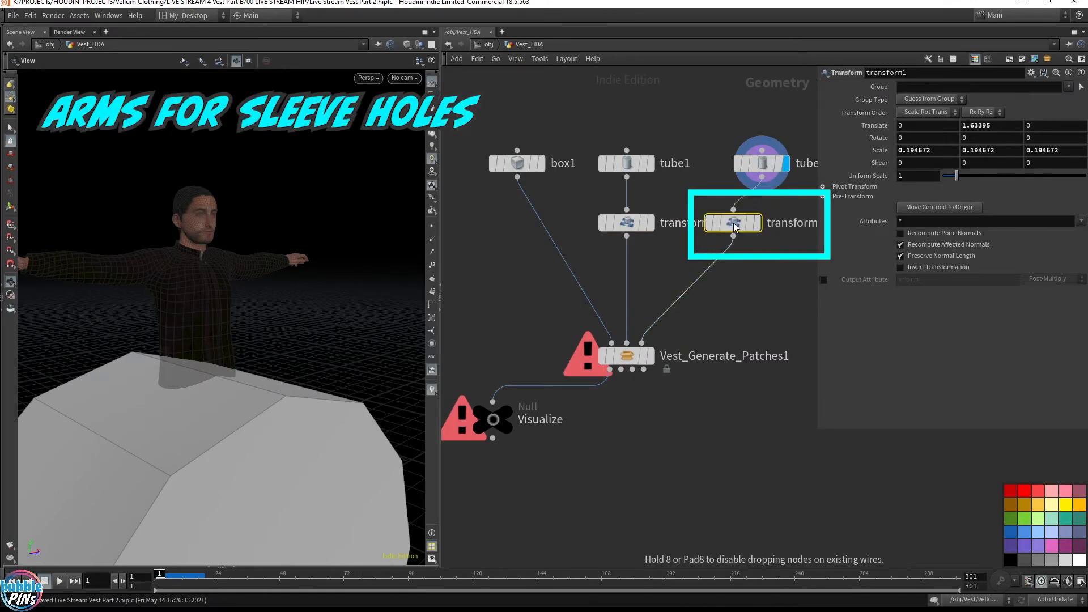
{"action": "left_click_drag", "start_coordinate": [734, 224], "coordinate": [760, 222]}
{"action": "left_click", "coordinate": [786, 223]}
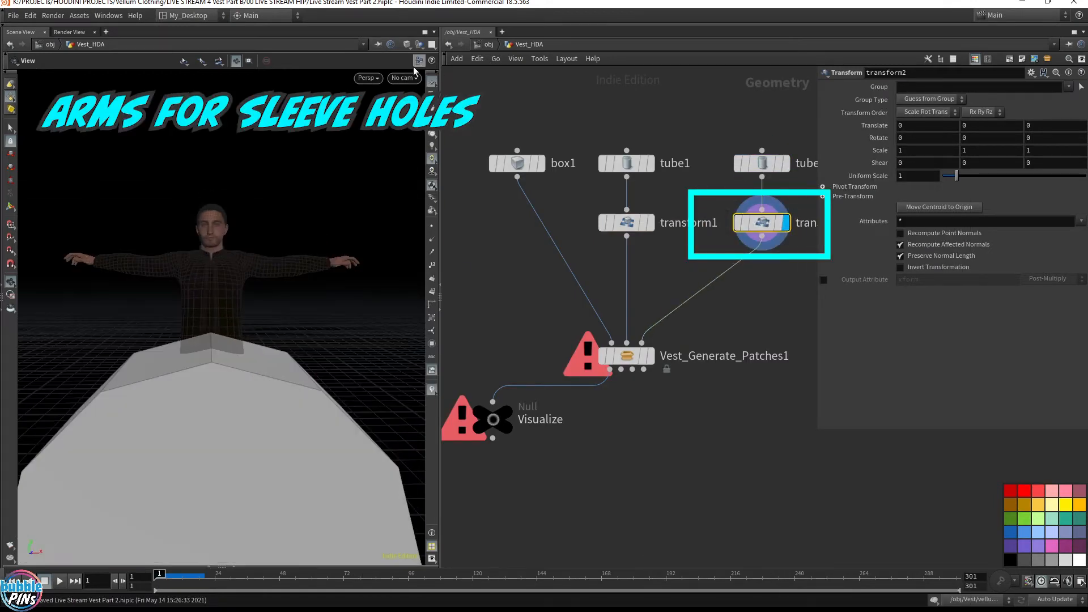
In a wireframe front viewport, scale the arm tube uniformly to about 0.269 and move it to about X 0.417, Y 1.423
{"action": "left_click", "coordinate": [417, 63]}
{"action": "mouse_move", "coordinate": [391, 114]}
{"action": "left_click", "coordinate": [461, 142]}
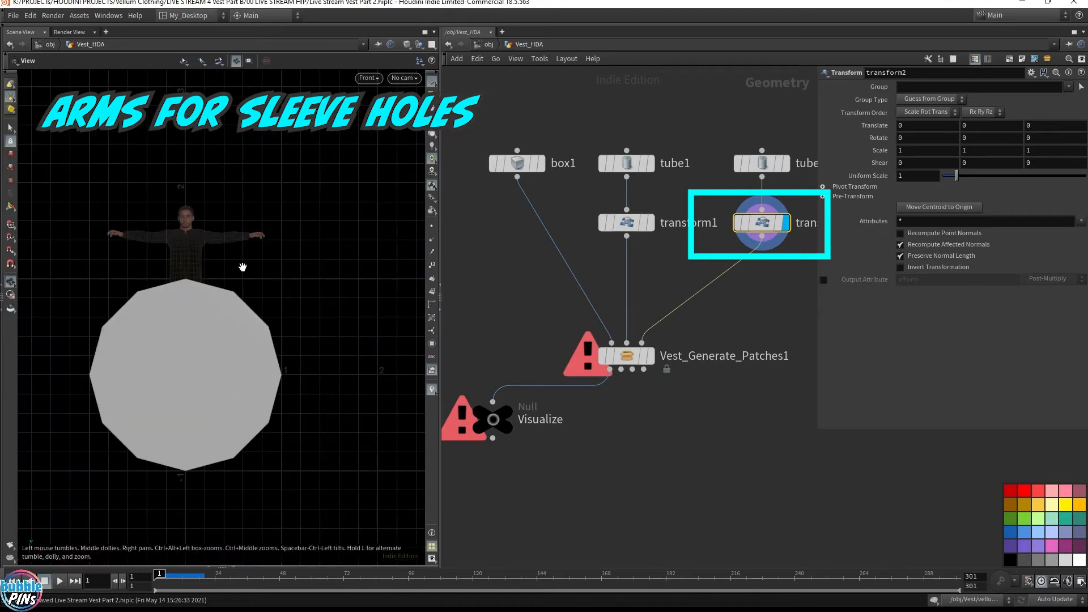
{"action": "key", "text": "Return"}
{"action": "key", "text": "shift+w"}
{"action": "left_click_drag", "start_coordinate": [188, 375], "coordinate": [216, 310]}
{"action": "key", "text": "e"}
{"action": "key", "text": "t"}
{"action": "left_click_drag", "start_coordinate": [286, 231], "coordinate": [226, 238]}
{"action": "scroll", "coordinate": [189, 239], "scroll_direction": "up", "scroll_amount": 8}
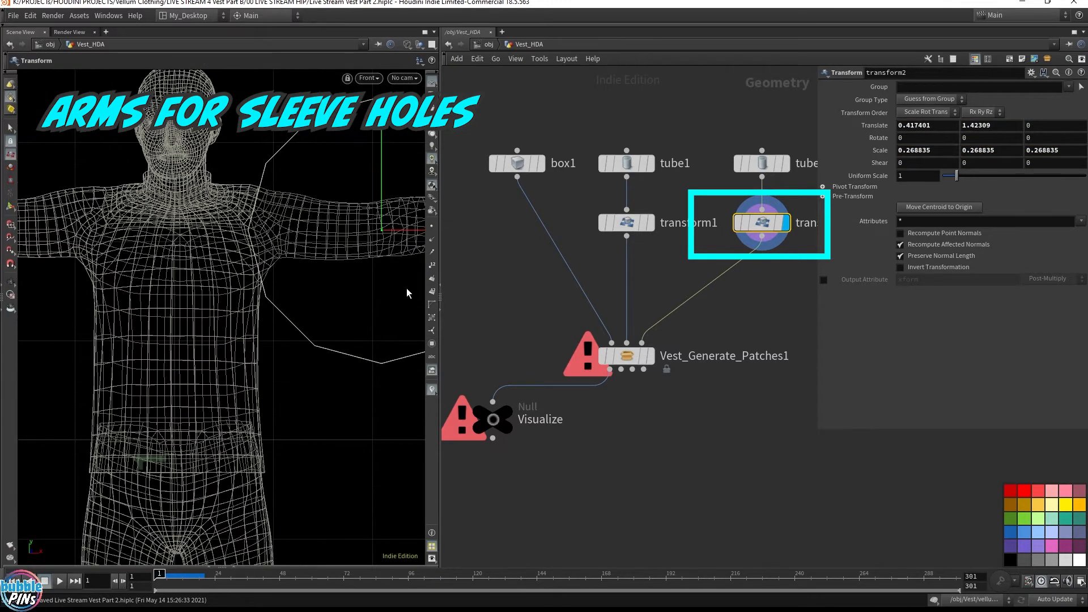
{"action": "scroll", "coordinate": [260, 226], "scroll_direction": "down", "scroll_amount": 8}
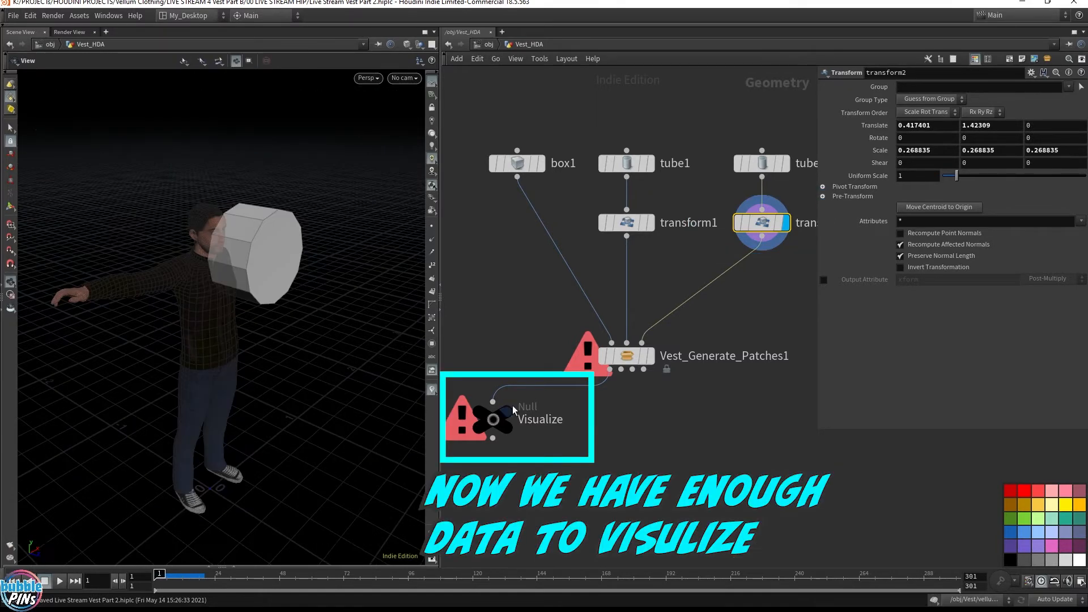
Display the Visualize null, then narrow box1 from one side to about 0.417 wide around the torso
{"action": "left_click", "coordinate": [508, 410]}
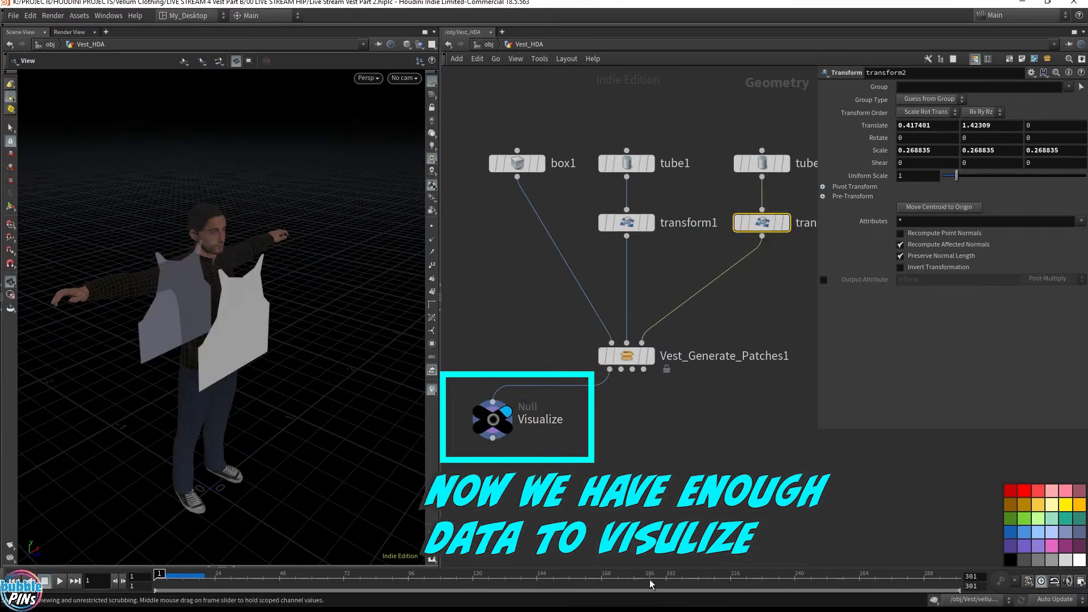
{"action": "mouse_move", "coordinate": [195, 334]}
{"action": "left_mouse_down"}
{"action": "mouse_move", "coordinate": [220, 284]}
{"action": "mouse_move", "coordinate": [201, 340]}
{"action": "left_mouse_up"}
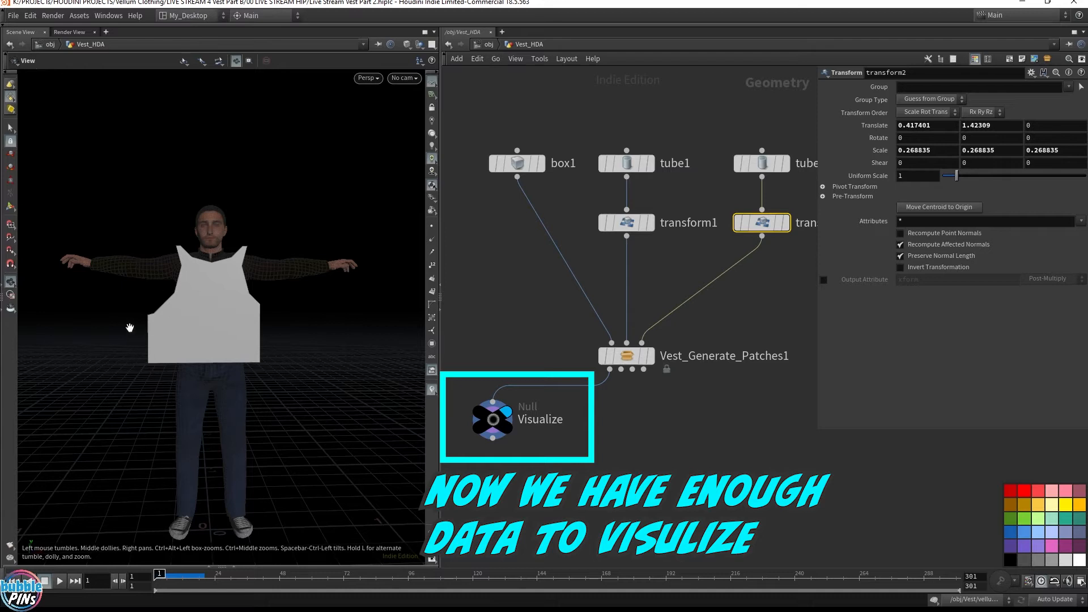
{"action": "left_click_drag", "start_coordinate": [475, 196], "coordinate": [543, 123]}
{"action": "key", "text": "Return"}
{"action": "left_click_drag", "start_coordinate": [147, 309], "coordinate": [176, 307]}
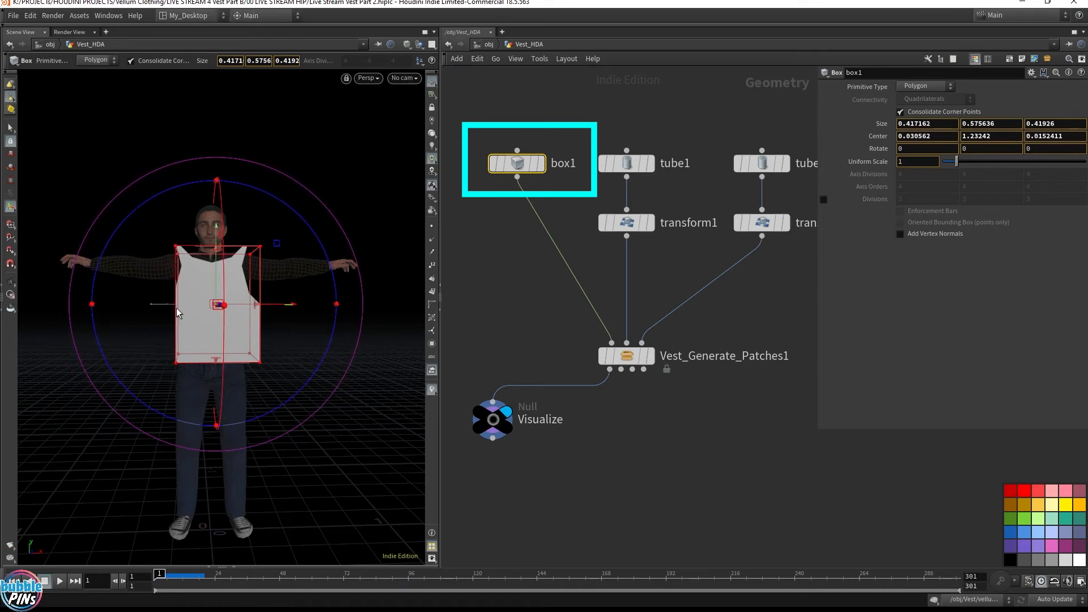
Fine-tune box1's side faces to a width of about 0.424, centred at about X 0.002
{"action": "left_click_drag", "start_coordinate": [261, 303], "coordinate": [261, 241]}
{"action": "mouse_move", "coordinate": [270, 284]}
{"action": "left_mouse_down"}
{"action": "mouse_move", "coordinate": [286, 284]}
{"action": "mouse_move", "coordinate": [285, 270]}
{"action": "left_mouse_up"}
{"action": "middle_click_drag", "start_coordinate": [284, 269], "coordinate": [278, 258], "text": "alt"}
{"action": "left_click_drag", "start_coordinate": [277, 258], "coordinate": [291, 309], "text": "alt"}
{"action": "left_click_drag", "start_coordinate": [211, 300], "coordinate": [201, 300]}
{"action": "left_click_drag", "start_coordinate": [397, 328], "coordinate": [392, 344], "text": "alt"}
{"action": "left_click_drag", "start_coordinate": [323, 264], "coordinate": [311, 286], "text": "alt"}
{"action": "left_click_drag", "start_coordinate": [206, 291], "coordinate": [214, 291]}
{"action": "left_click_drag", "start_coordinate": [353, 360], "coordinate": [360, 348], "text": "alt"}
Deselect box1 and save the scene file
{"action": "middle_click_drag", "start_coordinate": [712, 437], "coordinate": [615, 335]}
{"action": "left_click", "coordinate": [647, 418]}
{"action": "key", "text": "ctrl+s"}
Add a Vest Generate node and place it well below Vest_Generate_Patches1
{"action": "middle_click_drag", "start_coordinate": [581, 396], "coordinate": [744, 409]}
{"action": "scroll", "coordinate": [744, 409], "scroll_direction": "down", "scroll_amount": 3}
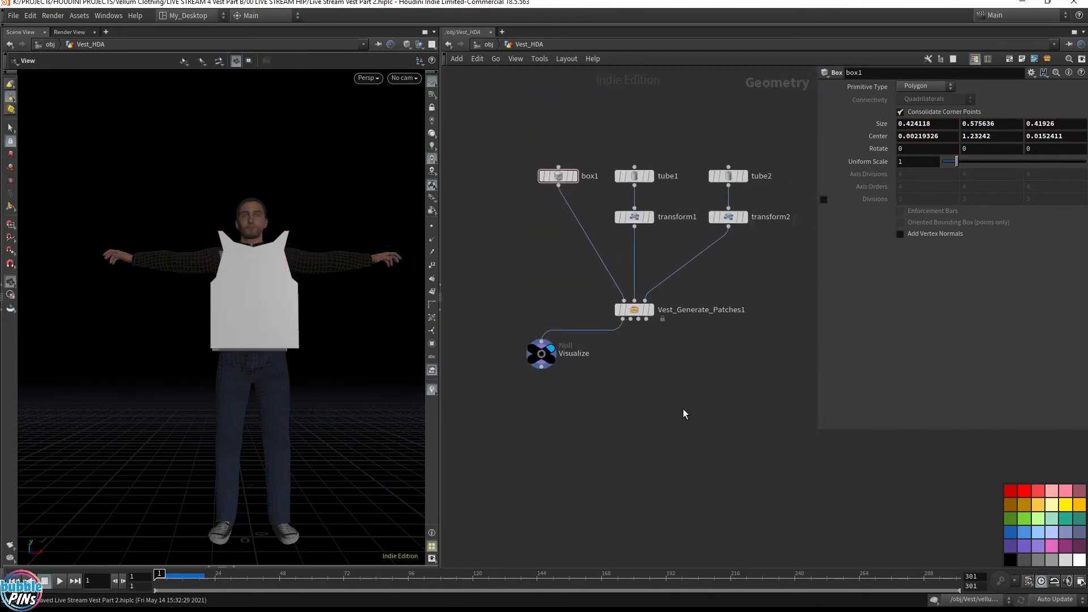
{"action": "key", "text": "Tab"}
{"action": "type", "text": "vest"}
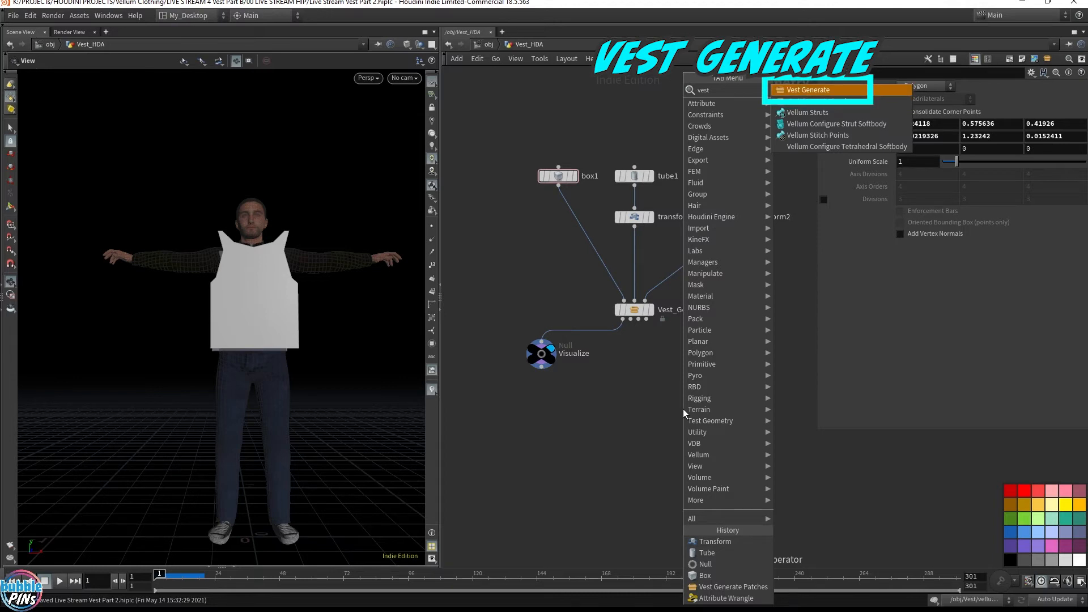
{"action": "key", "text": "Return"}
{"action": "left_click", "coordinate": [632, 420]}
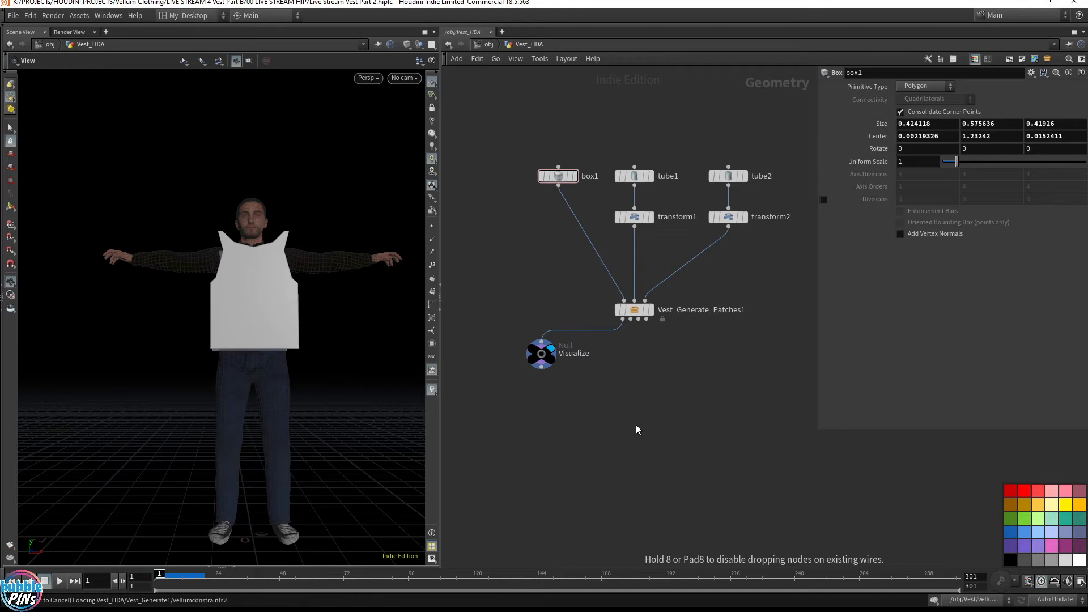
{"action": "middle_click_drag", "start_coordinate": [703, 439], "coordinate": [692, 328]}
{"action": "scroll", "coordinate": [648, 252], "scroll_direction": "up", "scroll_amount": 2}
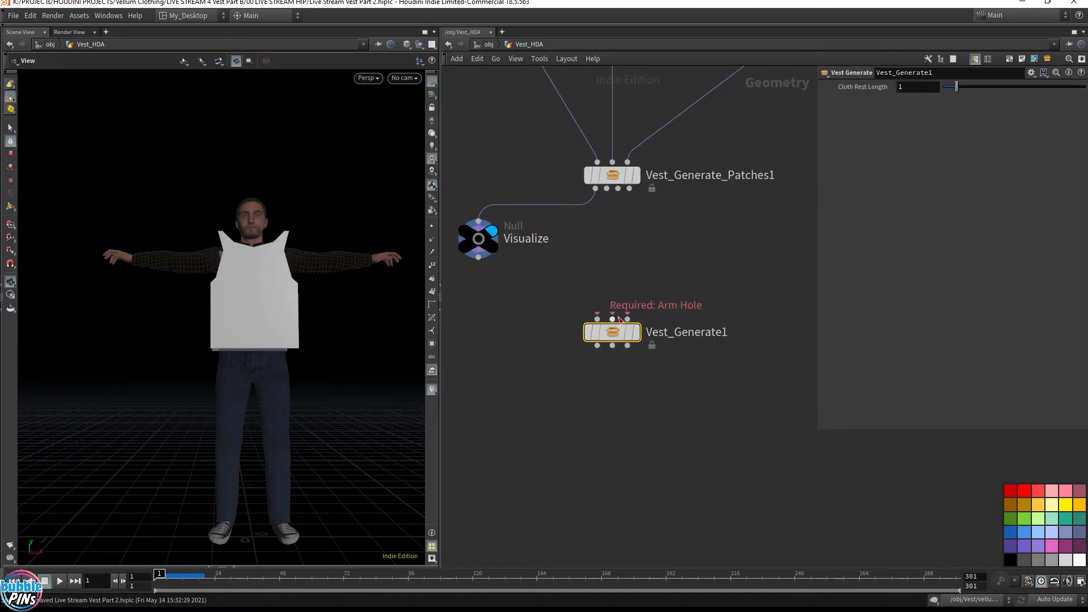
{"action": "left_click_drag", "start_coordinate": [623, 335], "coordinate": [623, 441]}
Add a Null node, display Vest_Generate_Patches1 and wire its second output into the null
{"action": "key", "text": "Tab"}
{"action": "type", "text": "null"}
{"action": "key", "text": "Return"}
{"action": "left_click", "coordinate": [561, 290]}
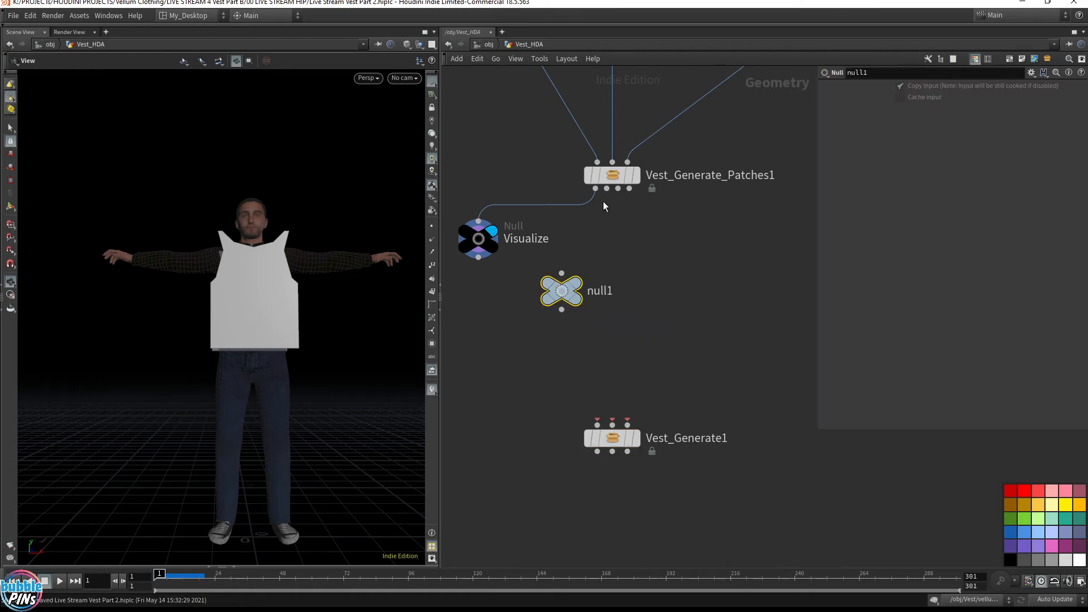
{"action": "left_click", "coordinate": [638, 181]}
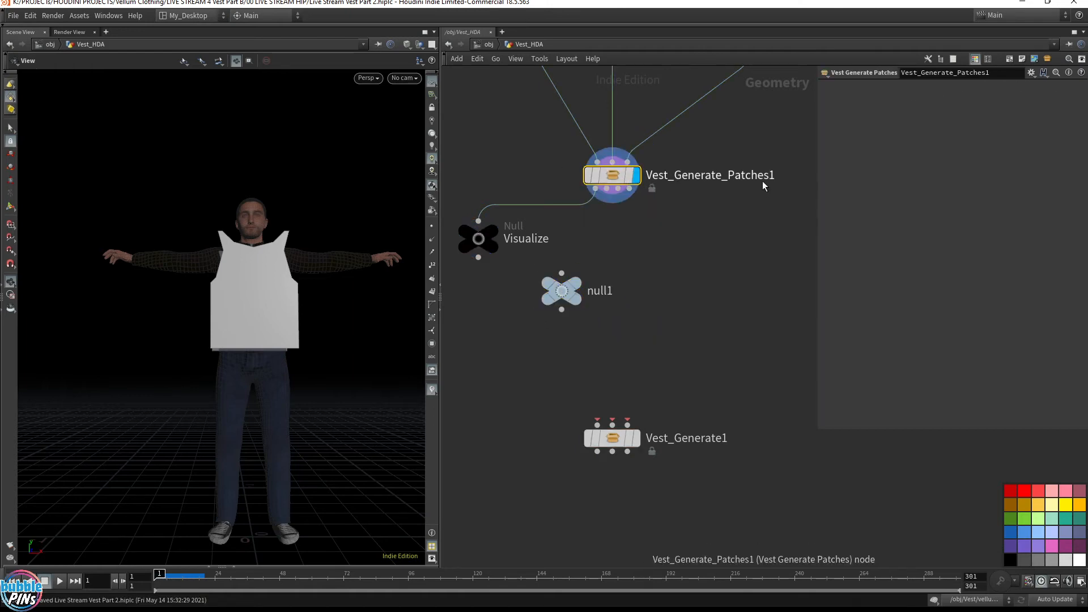
{"action": "left_click", "coordinate": [607, 188]}
{"action": "left_click", "coordinate": [561, 273]}
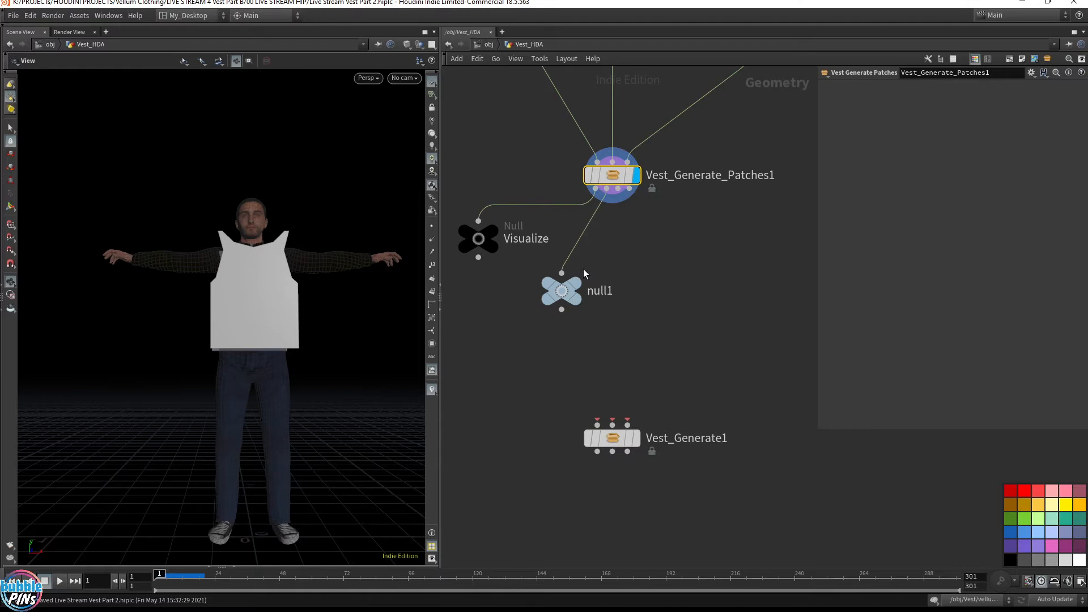
Display the null fed by the second output of Vest_Generate_Patches1 and rename it clothing_patches
{"action": "left_click", "coordinate": [577, 290]}
{"action": "left_click_drag", "start_coordinate": [121, 288], "coordinate": [293, 228]}
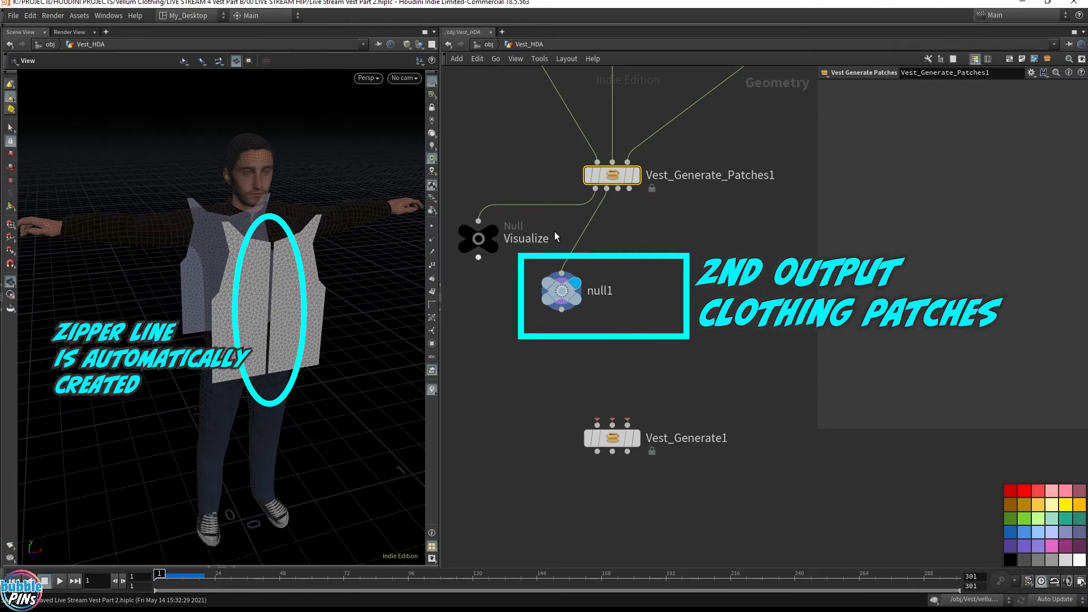
{"action": "double_click", "coordinate": [598, 290]}
{"action": "type", "text": "clo"}
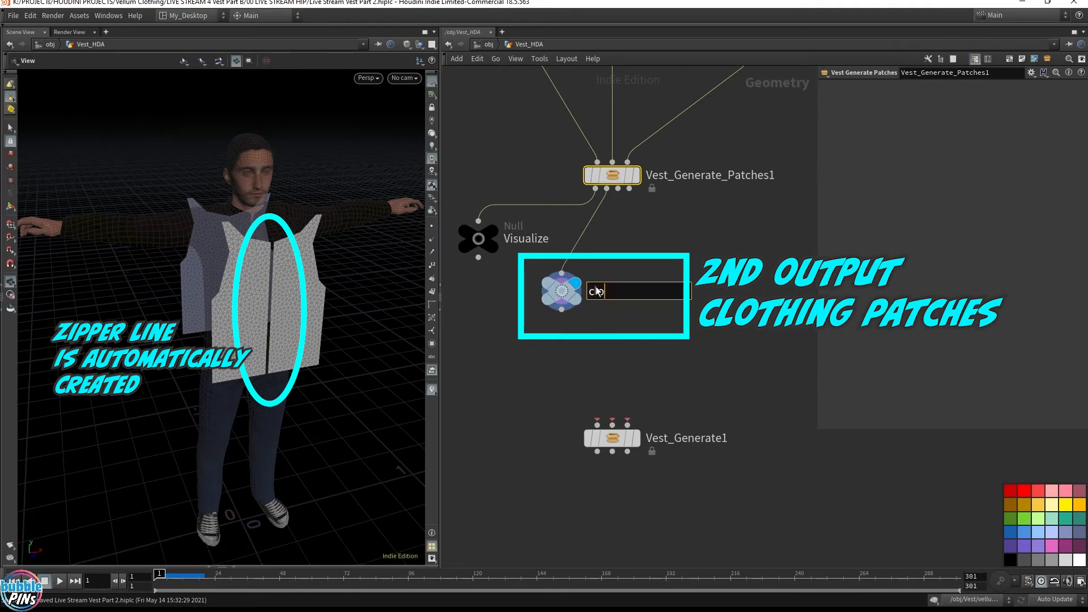
{"action": "type", "text": "thing_patches"}
{"action": "key", "text": "Return"}
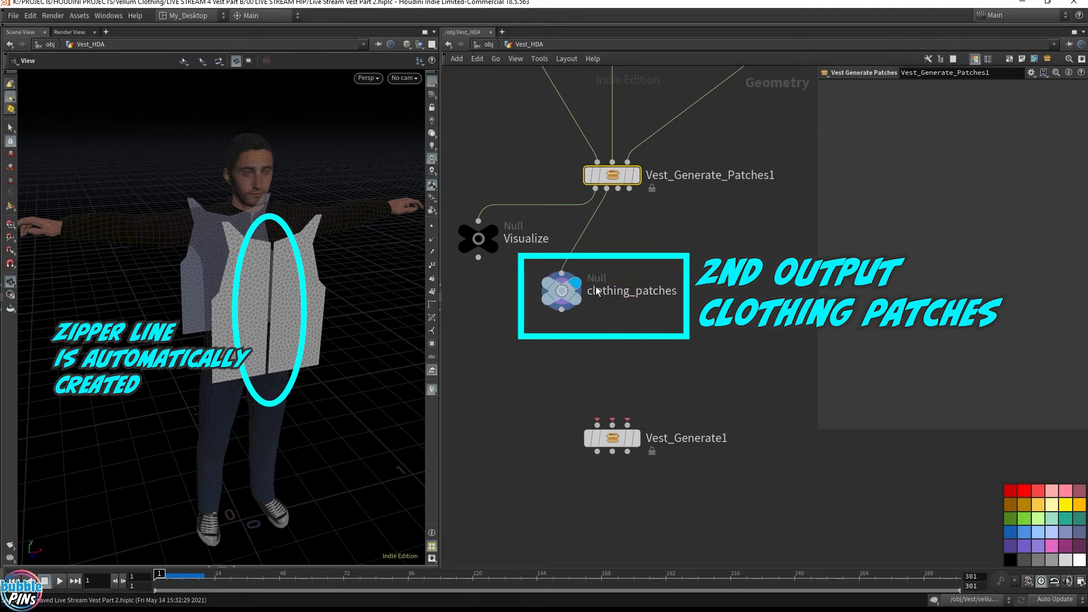
Duplicate the clothing_patches null, wire the third output of Vest_Generate_Patches1 into the copy and display each null in turn
{"action": "left_click_drag", "start_coordinate": [564, 293], "coordinate": [649, 336], "text": "alt"}
{"action": "left_click_drag", "start_coordinate": [618, 189], "coordinate": [646, 317]}
{"action": "left_click_drag", "start_coordinate": [238, 272], "coordinate": [310, 269]}
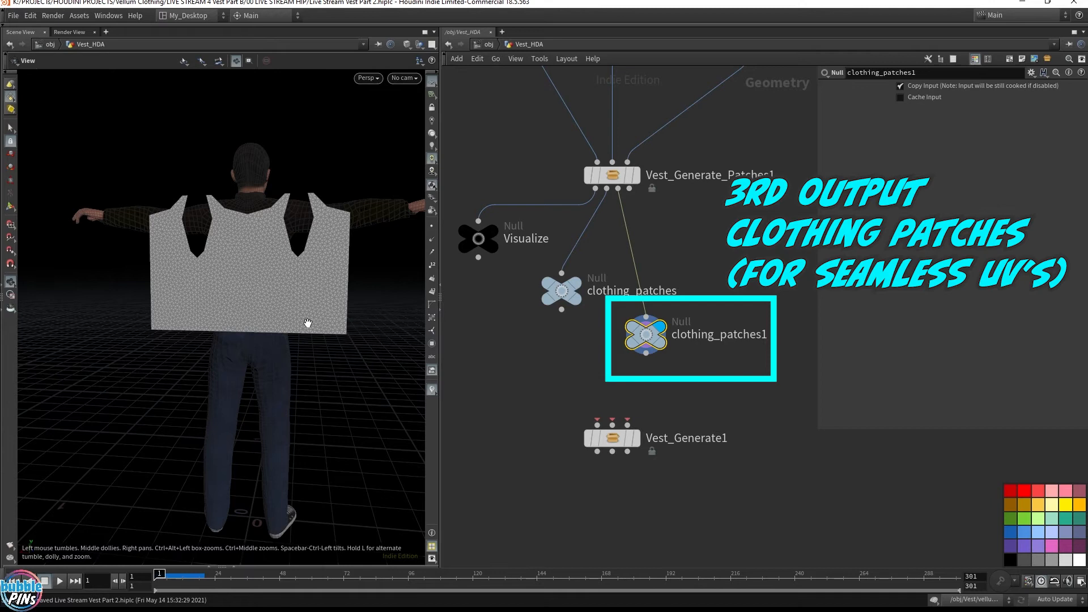
{"action": "left_click_drag", "start_coordinate": [308, 323], "coordinate": [286, 267]}
{"action": "left_click_drag", "start_coordinate": [191, 274], "coordinate": [63, 220]}
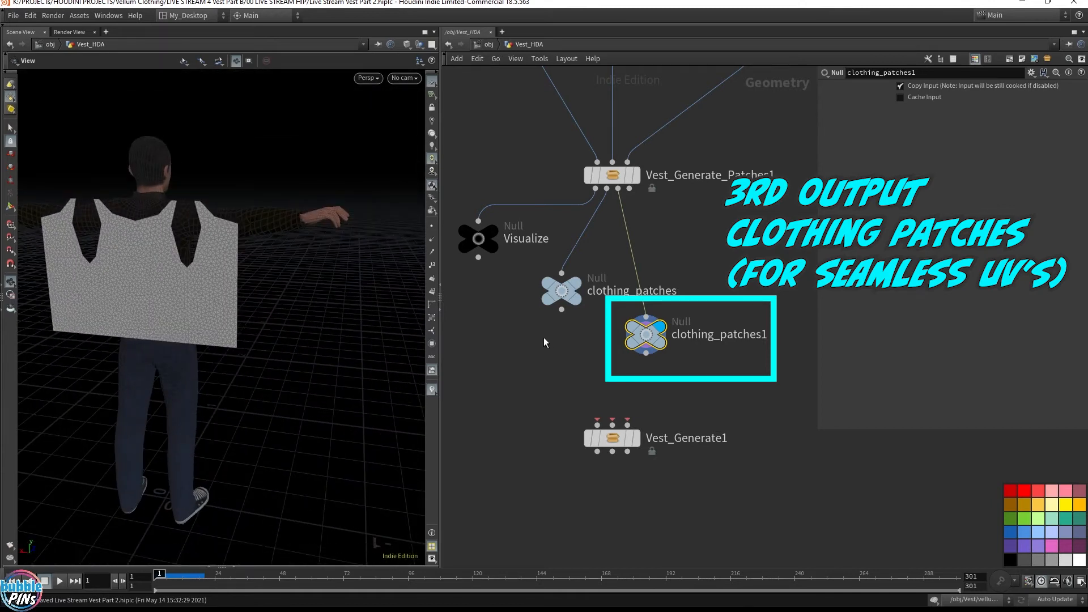
{"action": "left_click", "coordinate": [579, 285]}
{"action": "left_click_drag", "start_coordinate": [266, 272], "coordinate": [306, 214]}
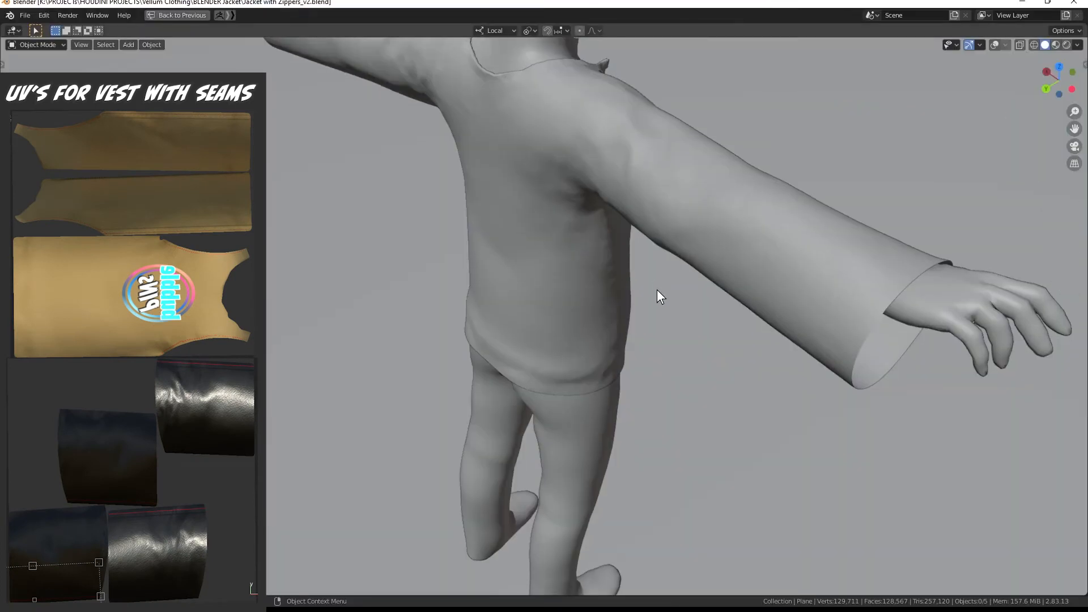
Switch to Blender and set the jacket viewport to Rendered shading to examine the back and sleeve seams
{"action": "key", "text": "z"}
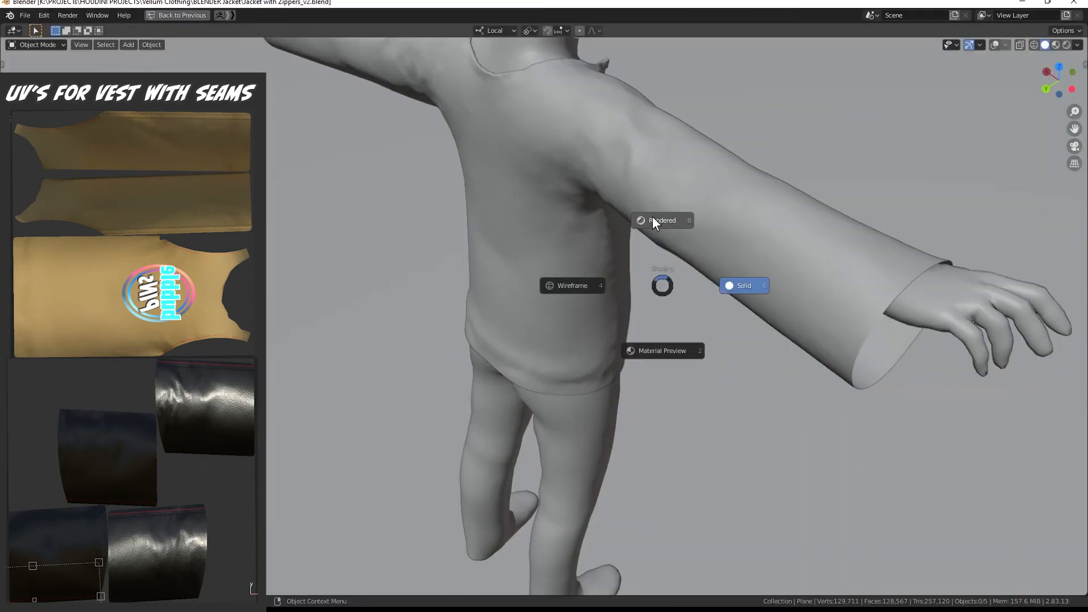
{"action": "key", "text": "8"}
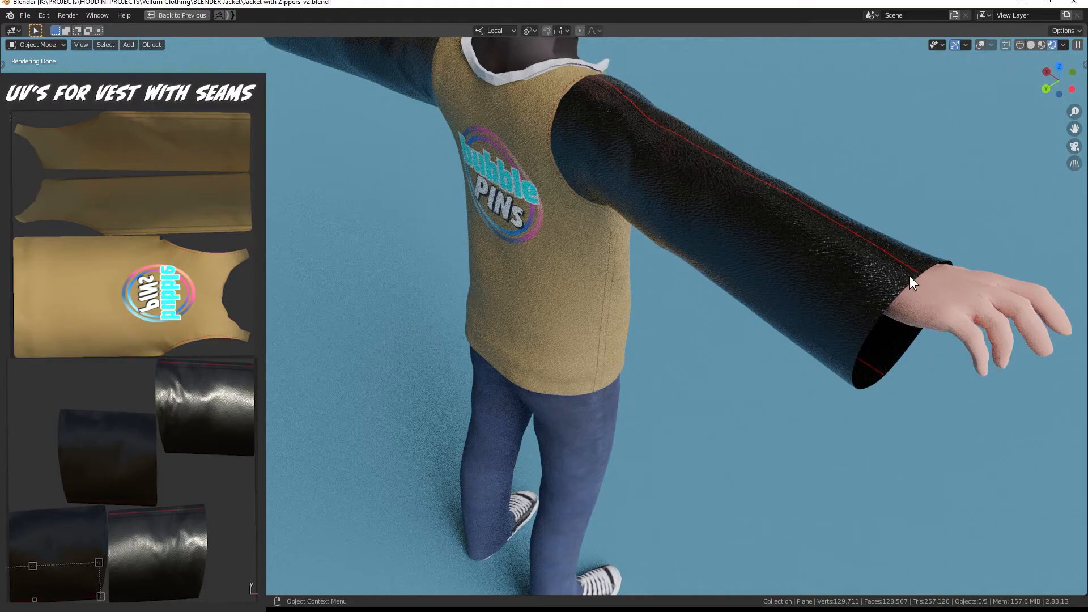
{"action": "middle_click_drag", "start_coordinate": [616, 282], "coordinate": [655, 250]}
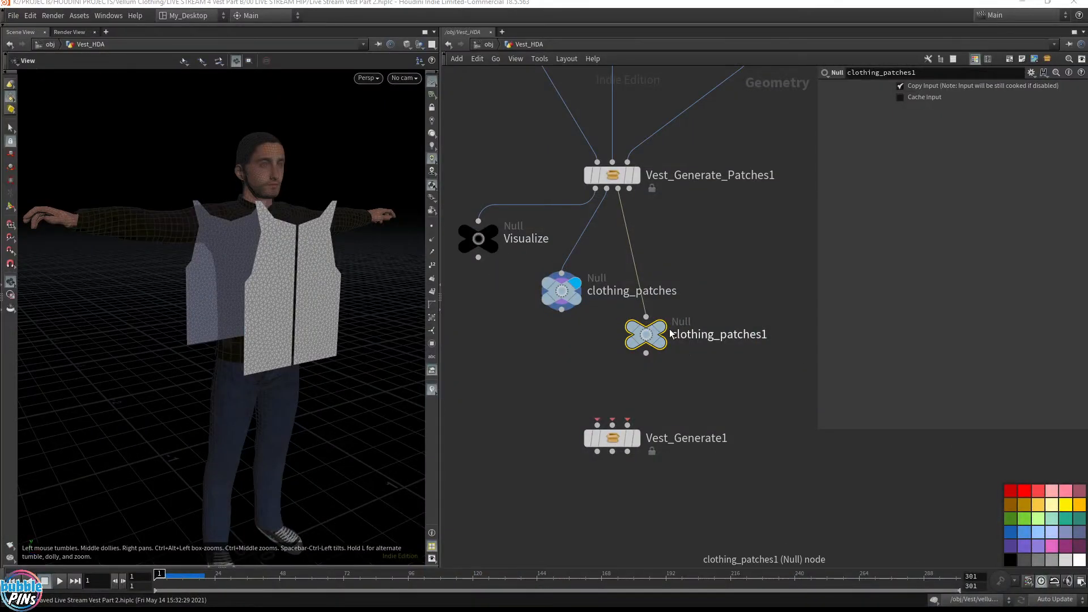
Return to Houdini and compare the flat seamless patches of clothing_patches1 with the separate front and back patches of clothing_patches
{"action": "left_click", "coordinate": [661, 329]}
{"action": "left_click_drag", "start_coordinate": [153, 272], "coordinate": [334, 296]}
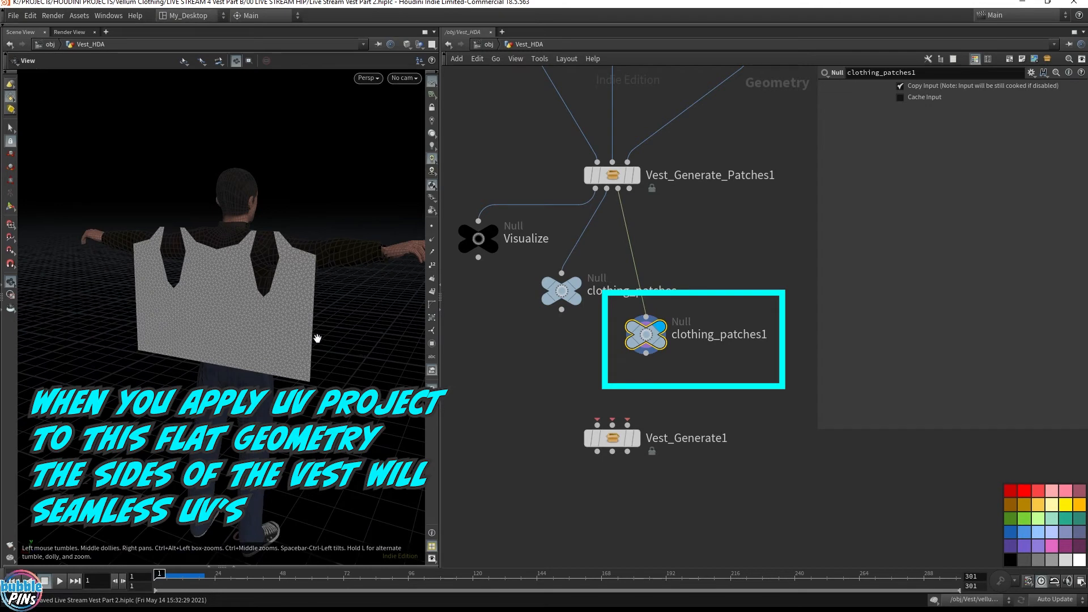
{"action": "left_click", "coordinate": [564, 290]}
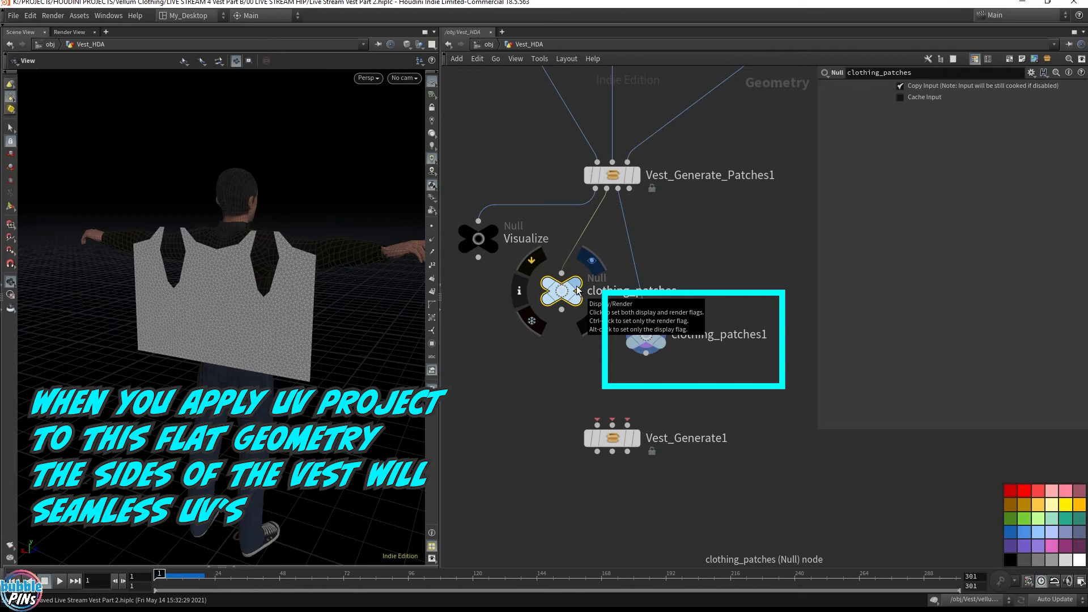
{"action": "left_click", "coordinate": [577, 286]}
{"action": "left_click_drag", "start_coordinate": [262, 301], "coordinate": [88, 295]}
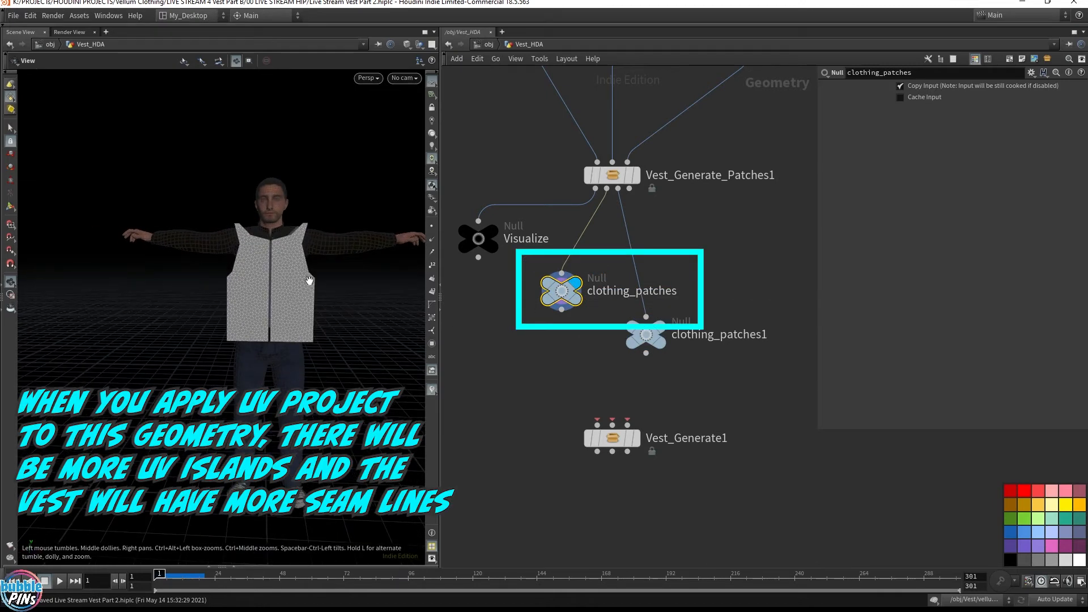
{"action": "mouse_move", "coordinate": [255, 260]}
{"action": "left_mouse_down"}
{"action": "mouse_move", "coordinate": [330, 255]}
{"action": "mouse_move", "coordinate": [270, 259]}
{"action": "left_mouse_up"}
{"action": "scroll", "coordinate": [270, 259], "scroll_direction": "up", "scroll_amount": 5}
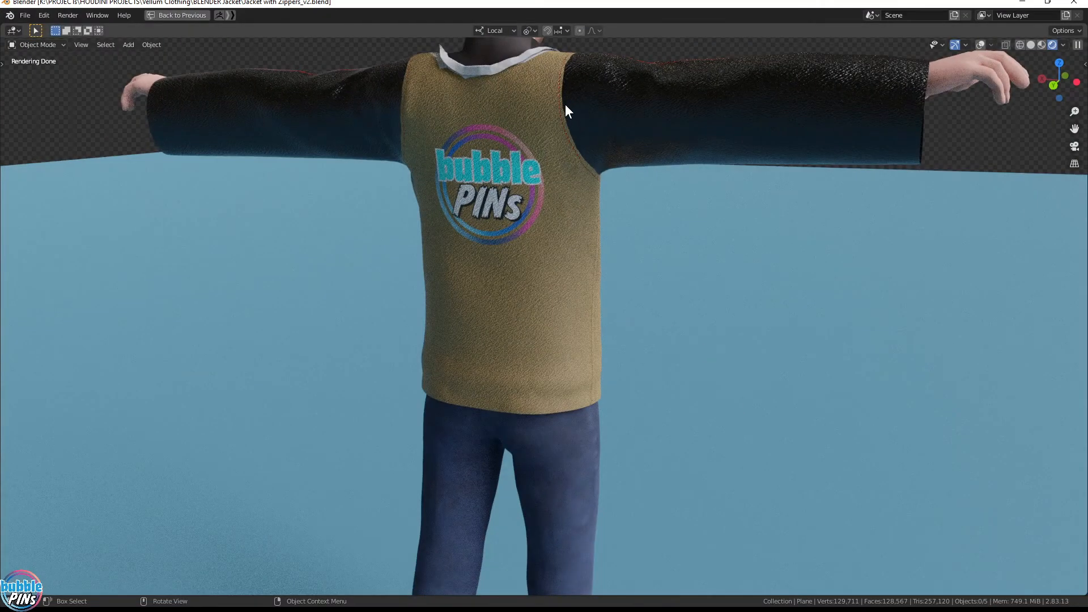
Examine the stitching along the vest's armhole seam up close in Blender
{"action": "scroll", "coordinate": [564, 107], "scroll_direction": "up", "scroll_amount": 3}
{"action": "middle_click_drag", "start_coordinate": [656, 117], "coordinate": [633, 367], "text": "shift"}
{"action": "scroll", "coordinate": [574, 164], "scroll_direction": "up", "scroll_amount": 5}
{"action": "middle_click_drag", "start_coordinate": [689, 159], "coordinate": [677, 373], "text": "shift"}
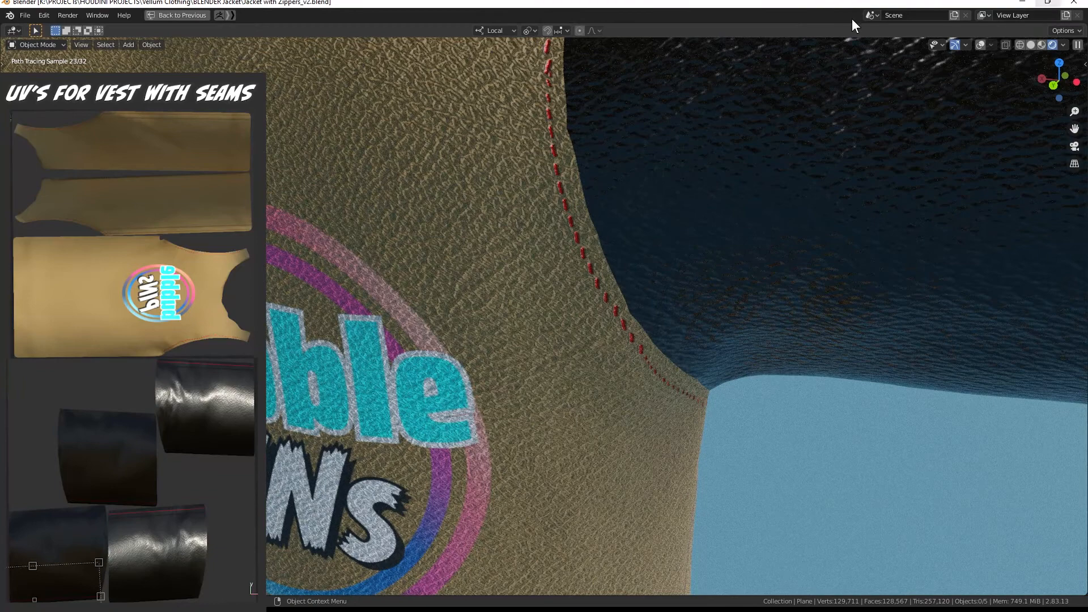
Restore the full Blender layout, split off a UV Editor and enter Edit Mode on Jacket with Seams
{"action": "key", "text": "ctrl+space"}
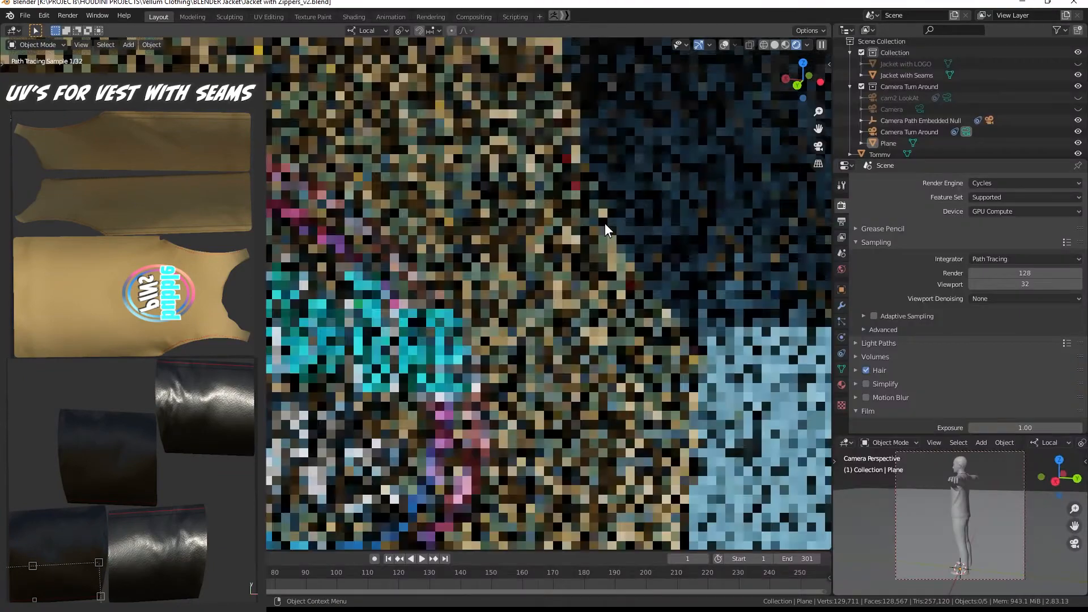
{"action": "left_click_drag", "start_coordinate": [831, 27], "coordinate": [355, 27]}
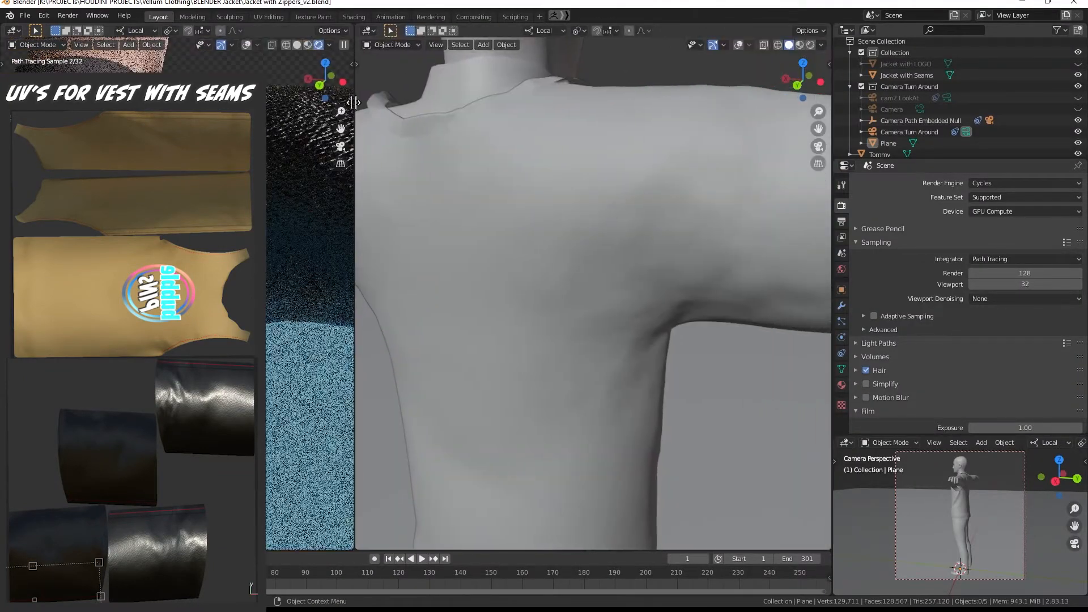
{"action": "left_click", "coordinate": [369, 30]}
{"action": "left_click", "coordinate": [393, 100]}
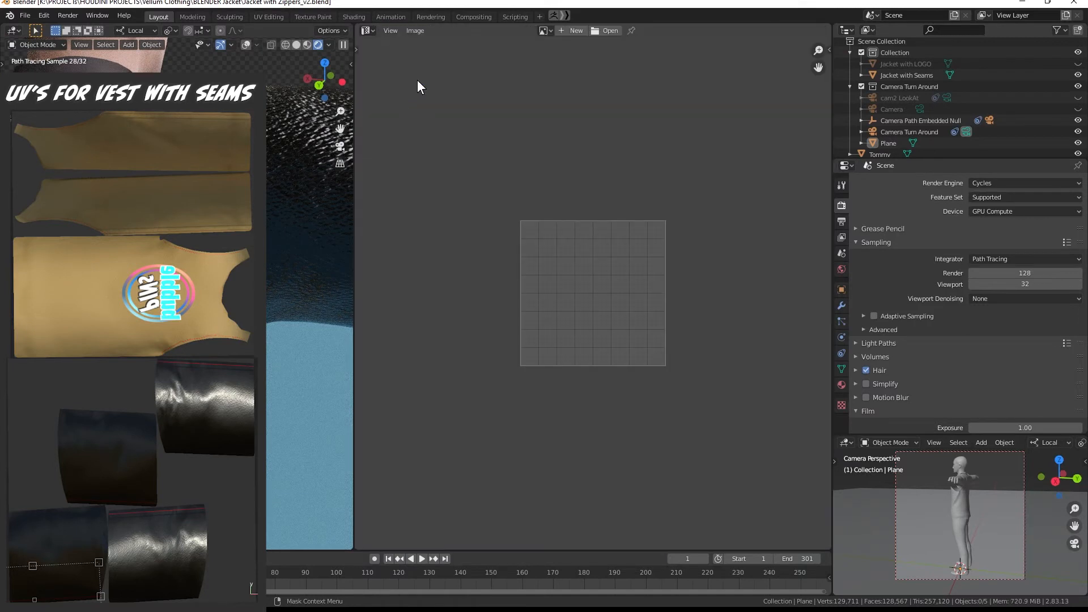
{"action": "left_click", "coordinate": [907, 75]}
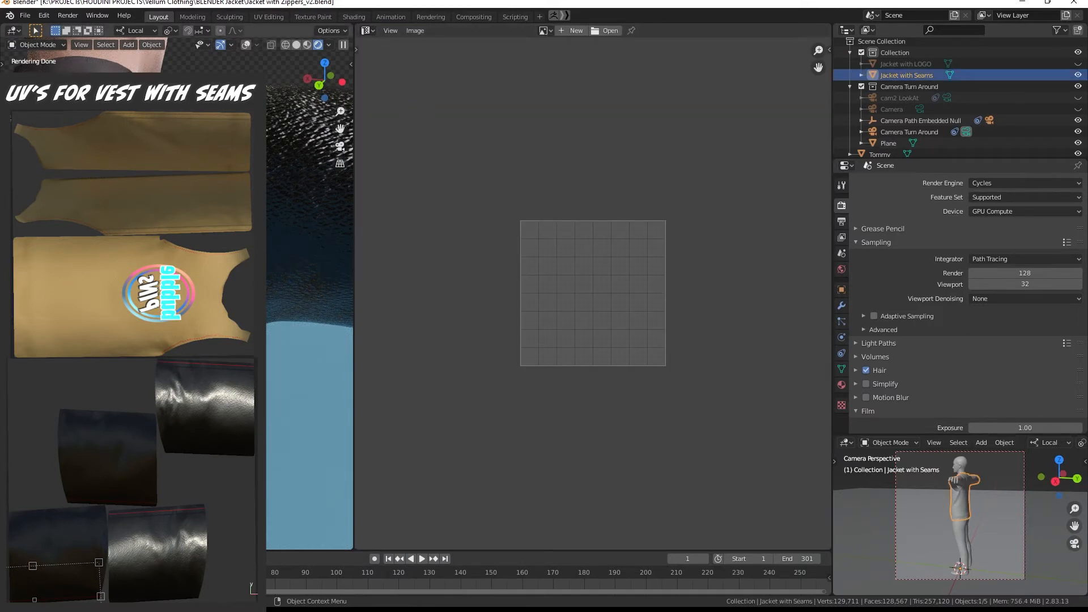
{"action": "key", "text": "Tab"}
{"action": "scroll", "coordinate": [661, 264], "scroll_direction": "down", "scroll_amount": 10}
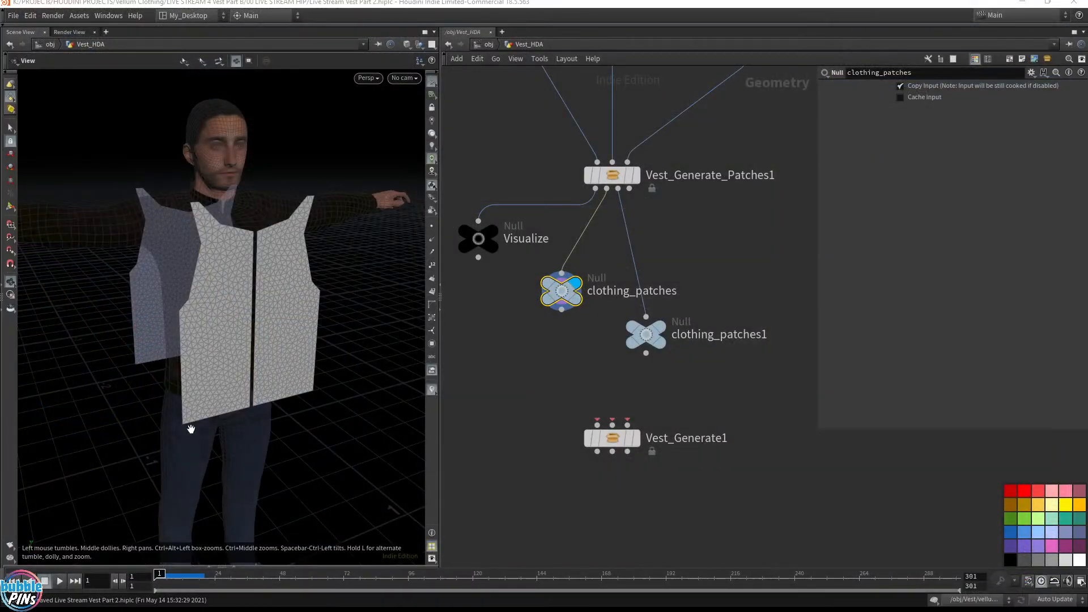
Return to Houdini and toggle the display between clothing_patches and clothing_patches1, ending on clothing_patches1
{"action": "mouse_move", "coordinate": [277, 338]}
{"action": "left_mouse_down"}
{"action": "mouse_move", "coordinate": [263, 287]}
{"action": "mouse_move", "coordinate": [265, 326]}
{"action": "left_mouse_up"}
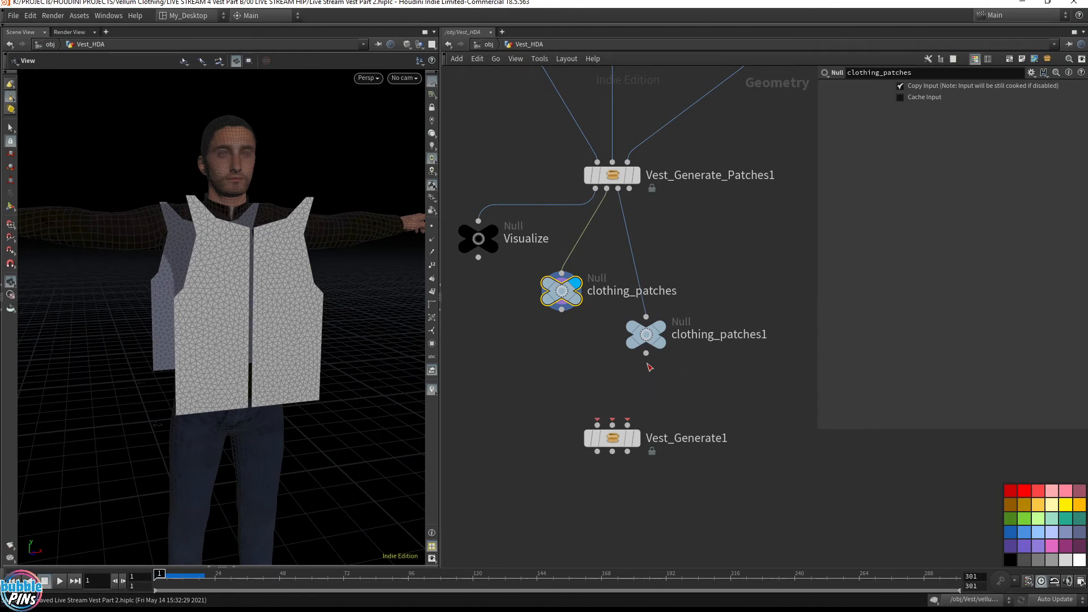
{"action": "left_click", "coordinate": [676, 306]}
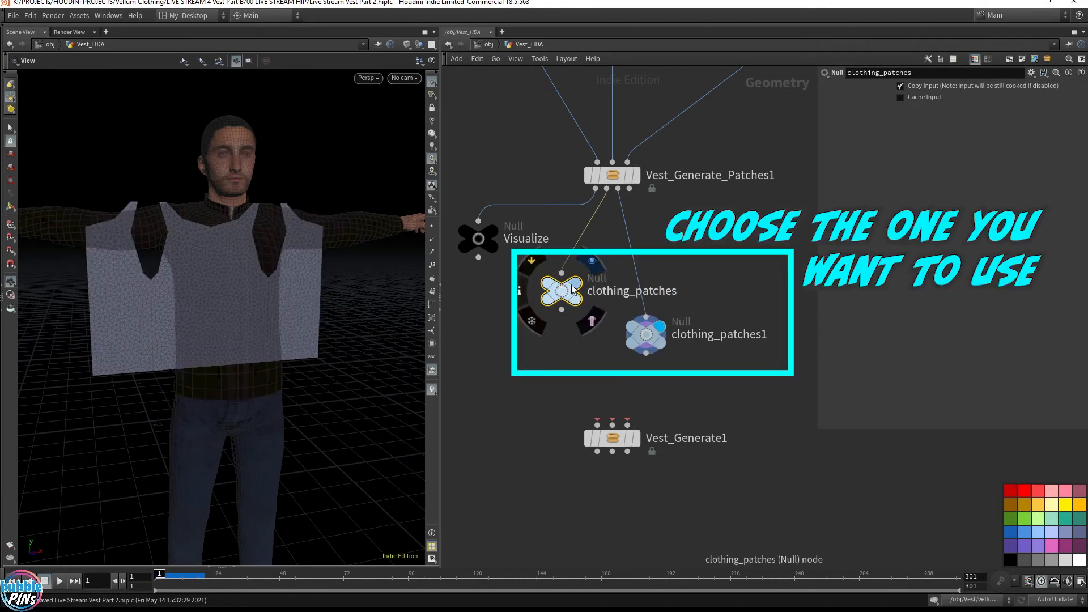
{"action": "left_click", "coordinate": [593, 261]}
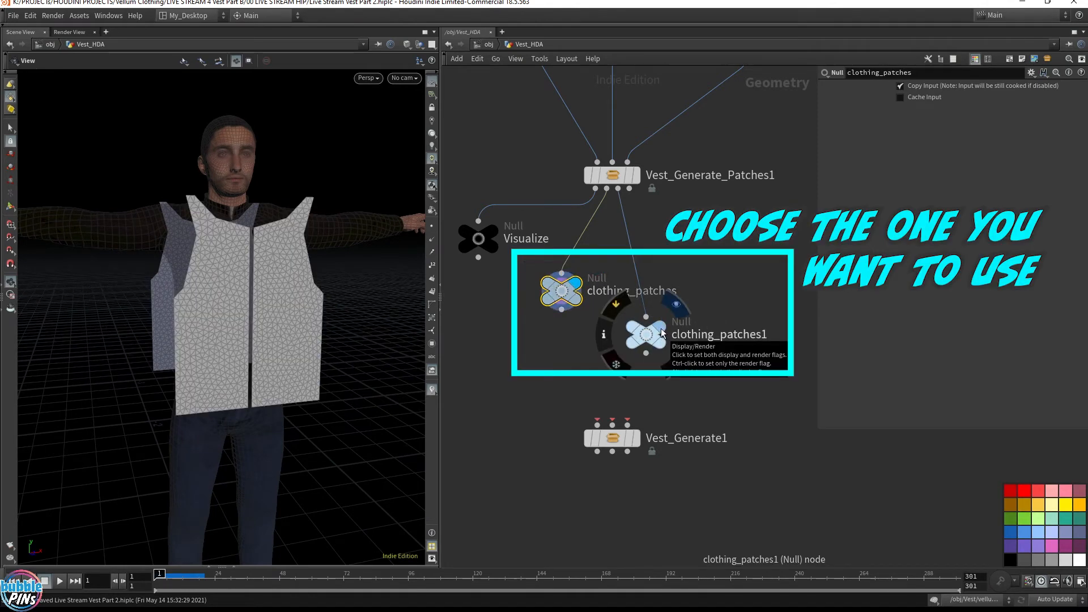
{"action": "left_click", "coordinate": [677, 306]}
Add a Null wired to the fourth output of Vest_Generate_Patches1 and display its arm geometry
{"action": "left_click", "coordinate": [629, 188]}
{"action": "key", "text": "Tab"}
{"action": "type", "text": "nu"}
{"action": "key", "text": "Return"}
{"action": "left_click", "coordinate": [770, 258]}
{"action": "left_click", "coordinate": [785, 256]}
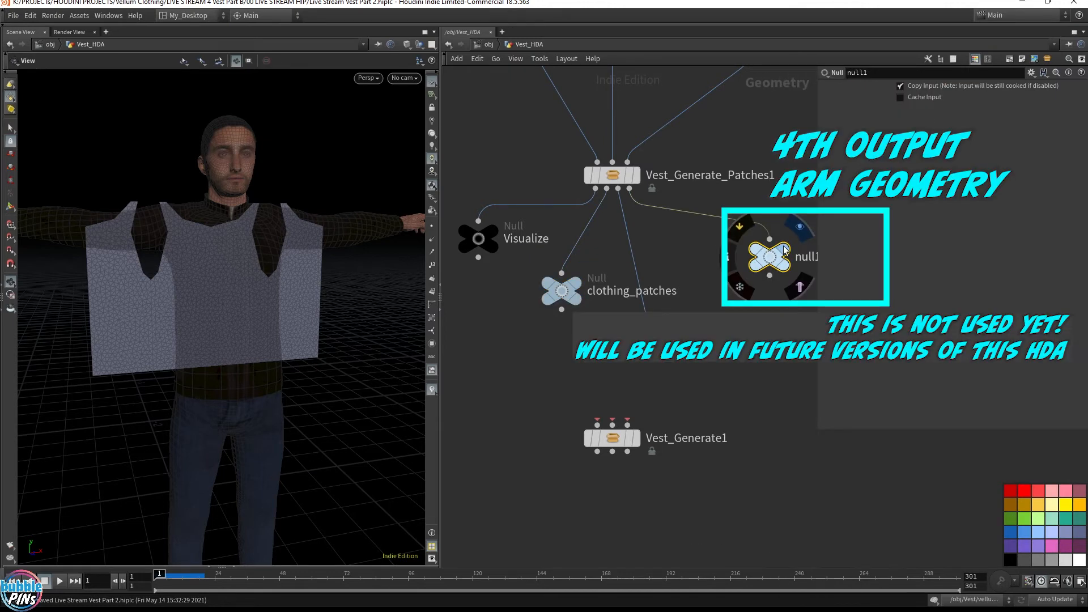
{"action": "left_click_drag", "start_coordinate": [165, 245], "coordinate": [237, 249]}
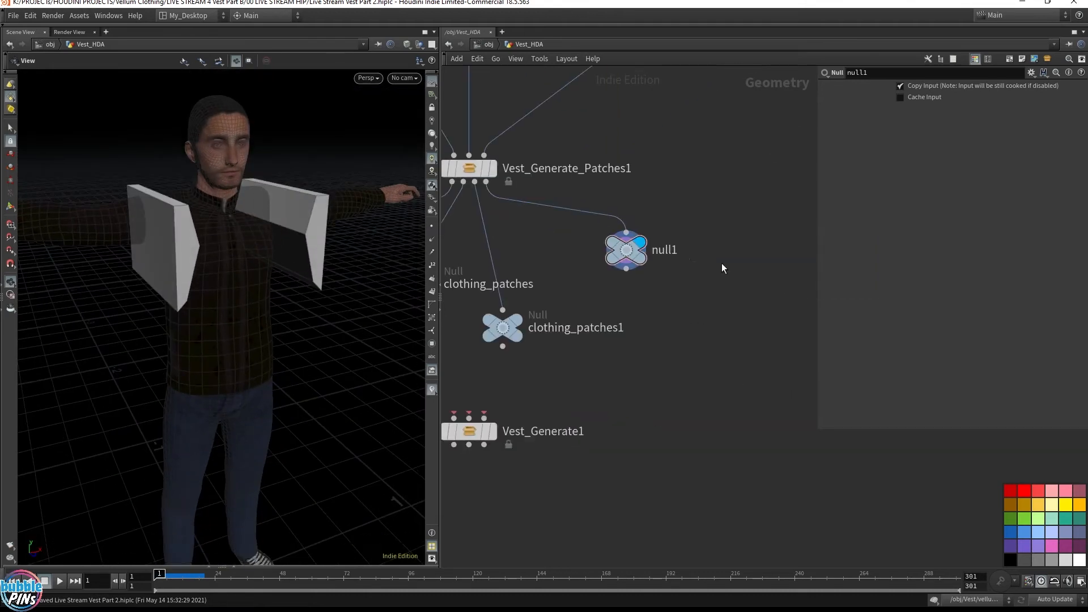
Rename the arm geometry null arm_hole and leave more space between the nulls and Vest_Generate1 below them
{"action": "double_click", "coordinate": [656, 247]}
{"action": "type", "text": "arm_hole"}
{"action": "key", "text": "Return"}
{"action": "middle_click_drag", "start_coordinate": [647, 401], "coordinate": [775, 425]}
{"action": "scroll", "coordinate": [733, 369], "scroll_direction": "down", "scroll_amount": 3}
{"action": "left_click_drag", "start_coordinate": [569, 295], "coordinate": [656, 231]}
{"action": "left_click", "coordinate": [626, 332]}
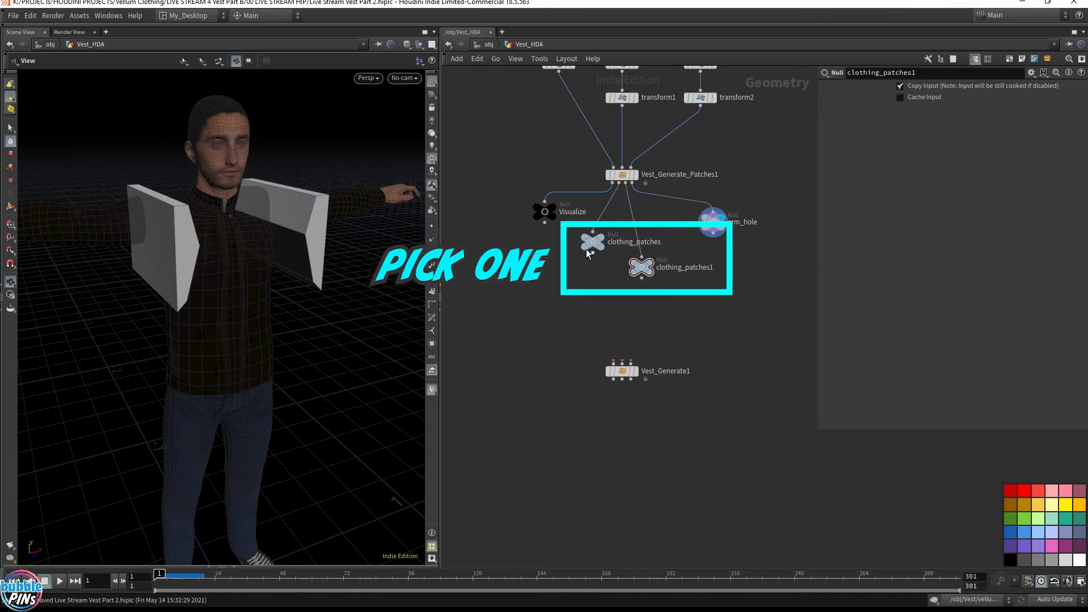
Display clothing_patches and wire it into the Cloth Patches input of Vest_Generate1
{"action": "left_click", "coordinate": [604, 242]}
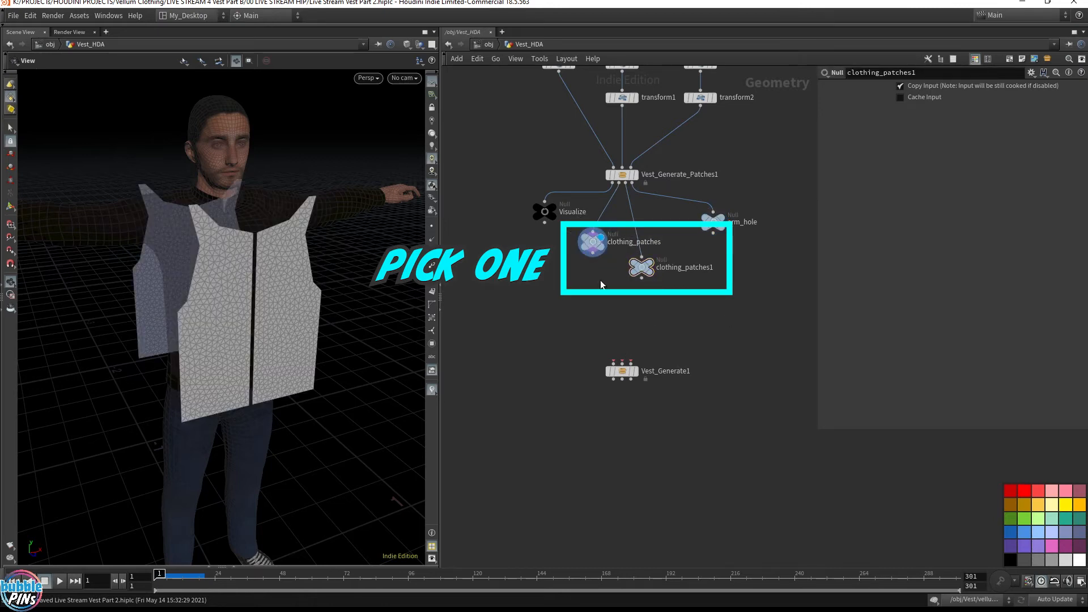
{"action": "left_click", "coordinate": [594, 257]}
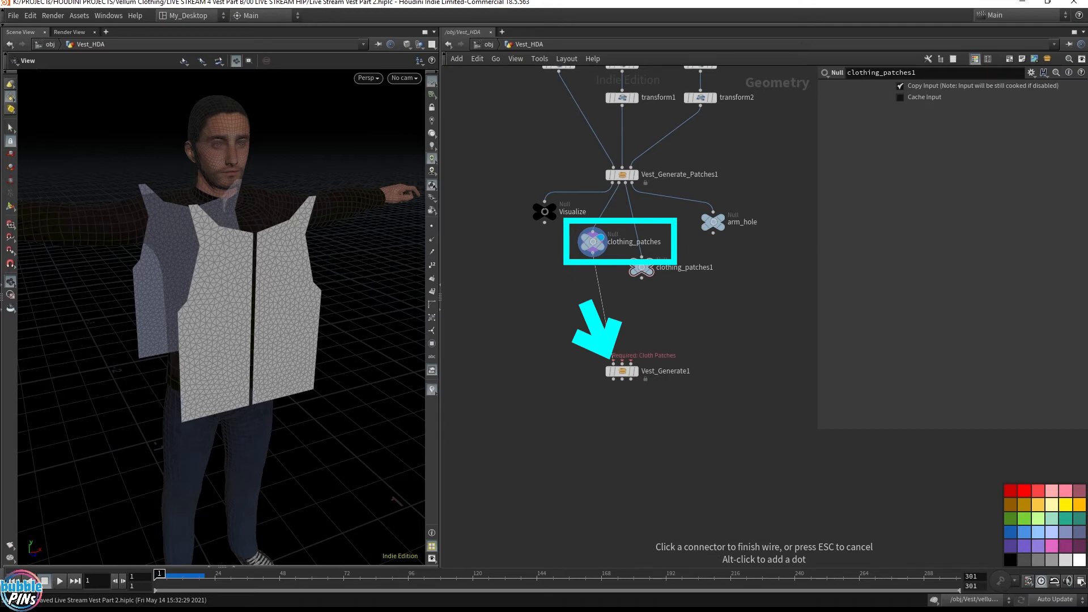
{"action": "left_click", "coordinate": [614, 361]}
{"action": "left_click_drag", "start_coordinate": [722, 348], "coordinate": [507, 439]}
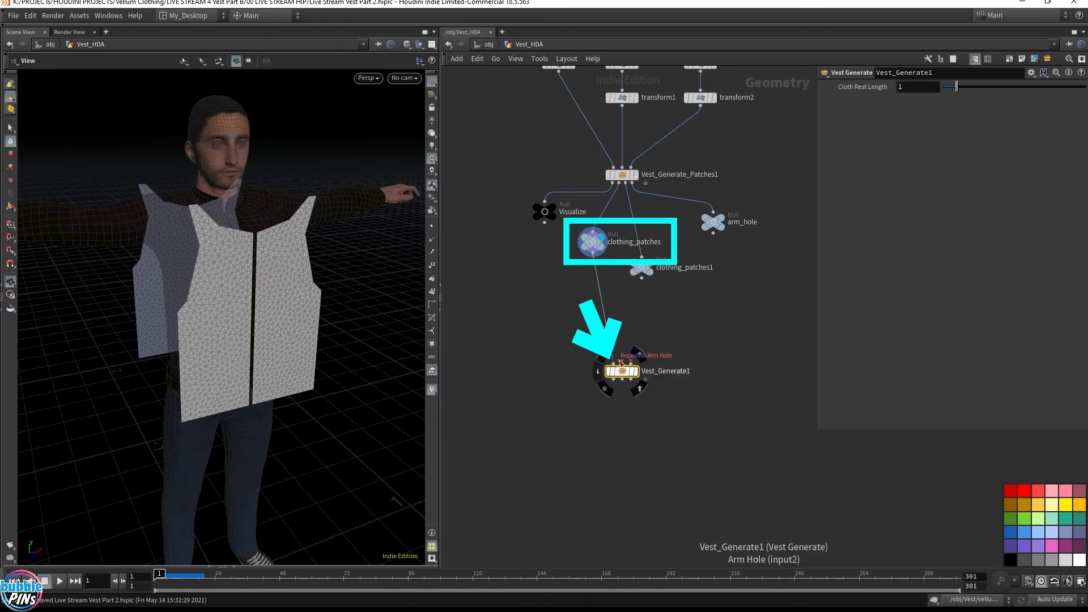
Wire the arm_hole null into the Arm Hole input of Vest_Generate1
{"action": "left_click", "coordinate": [621, 361]}
{"action": "left_click", "coordinate": [713, 234]}
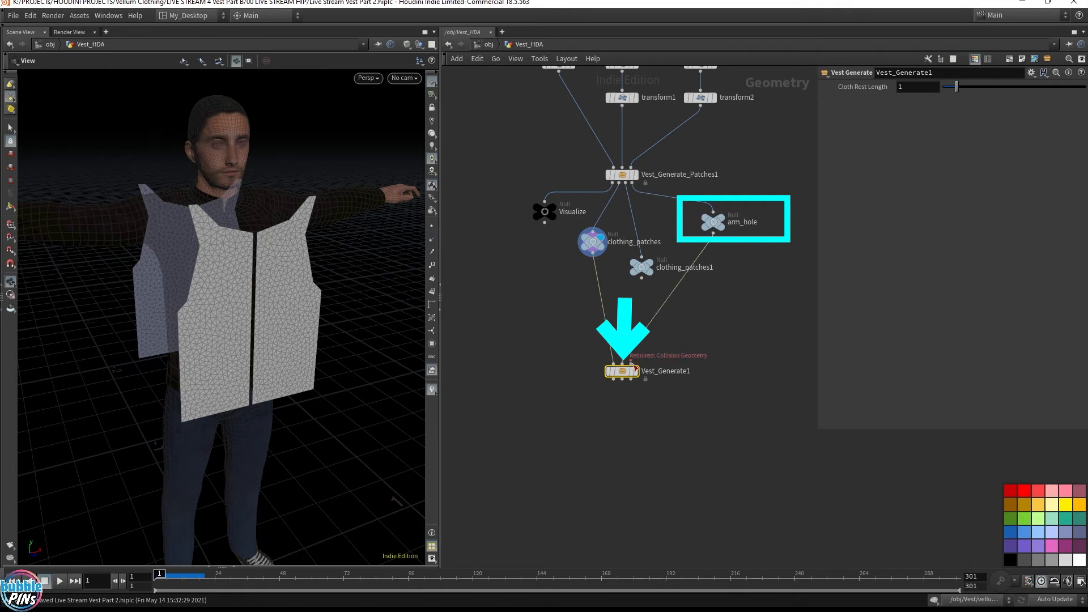
{"action": "left_click", "coordinate": [638, 358]}
Add an Agent node to the Vest_HDA network, to the right of the arm_hole null
{"action": "middle_click_drag", "start_coordinate": [733, 329], "coordinate": [669, 340]}
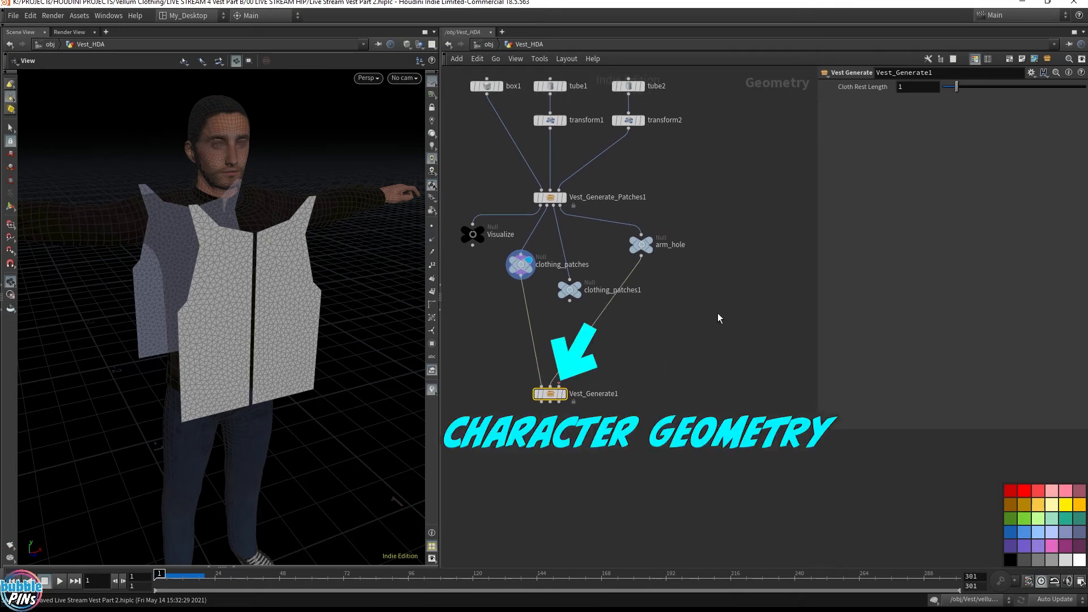
{"action": "key", "text": "Tab"}
{"action": "type", "text": "agent"}
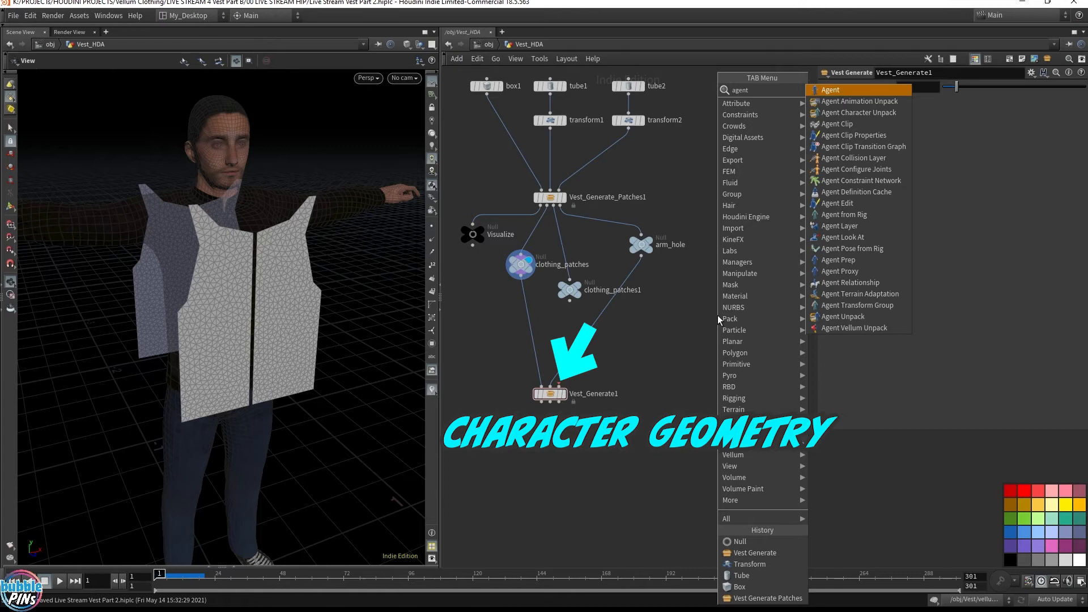
{"action": "key", "text": "Return"}
{"action": "left_click", "coordinate": [717, 315]}
{"action": "left_click_drag", "start_coordinate": [702, 255], "coordinate": [794, 369]}
Go up to the object level, select mocapbiped3 and show the character shelf tools that include Mocap Biped 3
{"action": "left_click", "coordinate": [489, 45]}
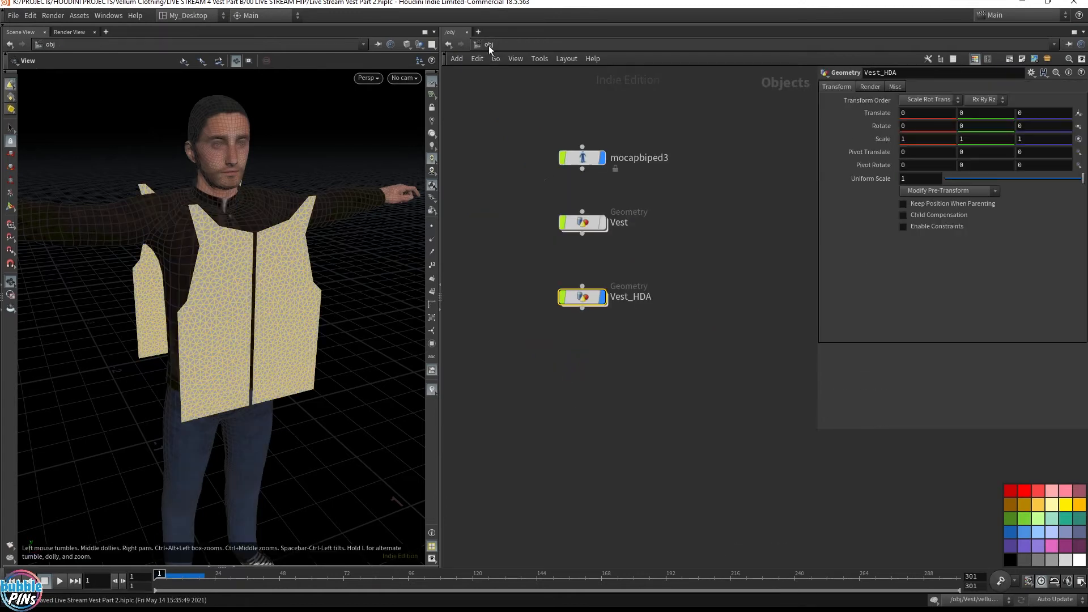
{"action": "left_click", "coordinate": [583, 158]}
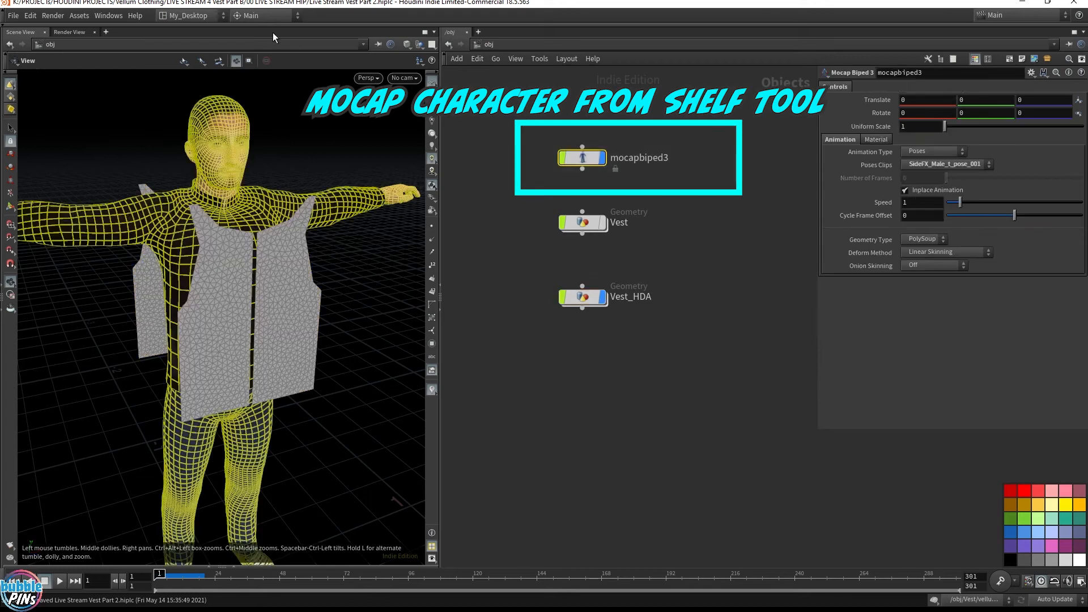
{"action": "left_click", "coordinate": [280, 25]}
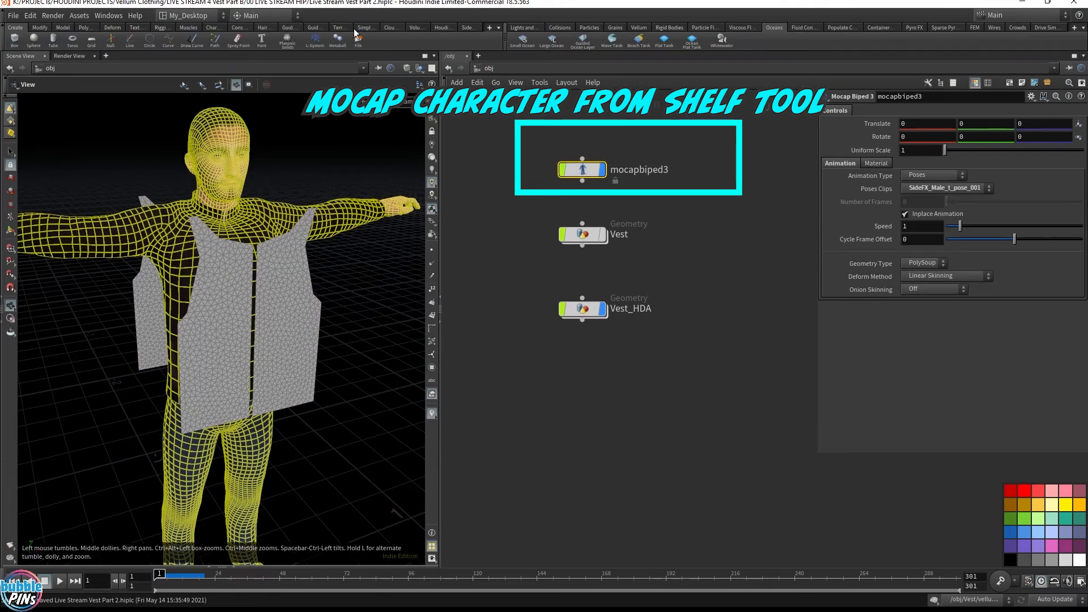
{"action": "left_click", "coordinate": [210, 29]}
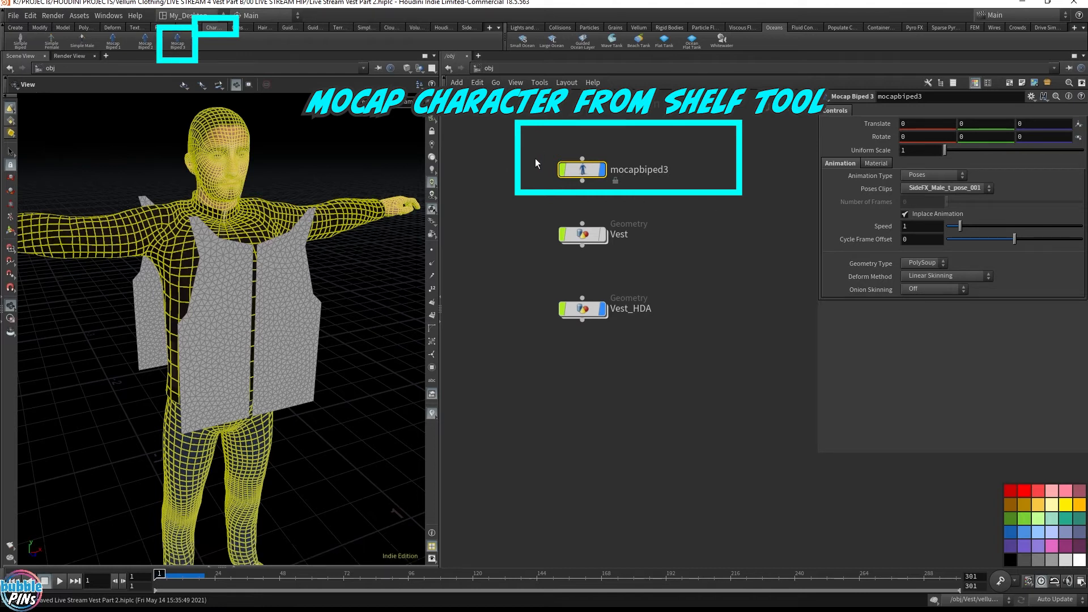
Look over the bone network inside mocapbiped3 and return to the object level
{"action": "double_click", "coordinate": [582, 169]}
{"action": "middle_click_drag", "start_coordinate": [564, 262], "coordinate": [467, 173]}
{"action": "left_click_drag", "start_coordinate": [467, 192], "coordinate": [776, 485]}
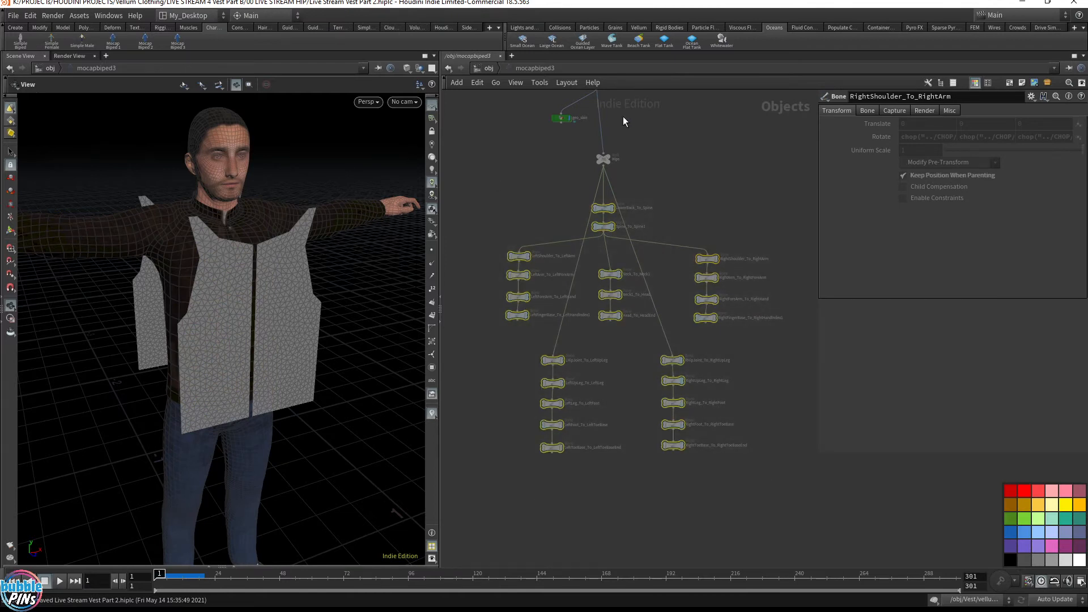
{"action": "left_click", "coordinate": [487, 69]}
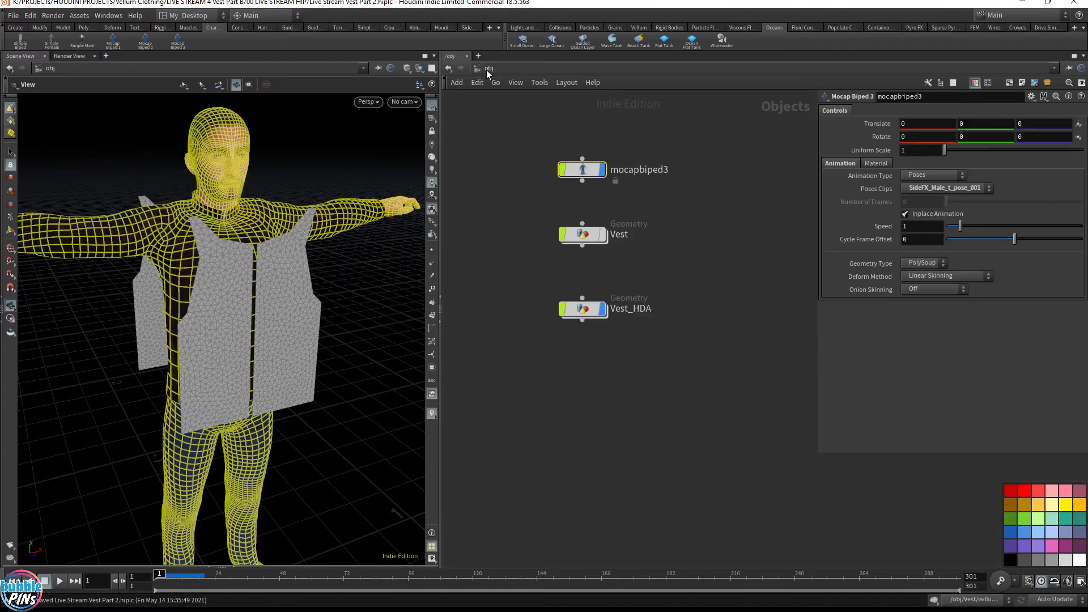
Inside Vest_HDA, set the Character Rig of agent1 to /obj/mocapbiped3
{"action": "double_click", "coordinate": [582, 312]}
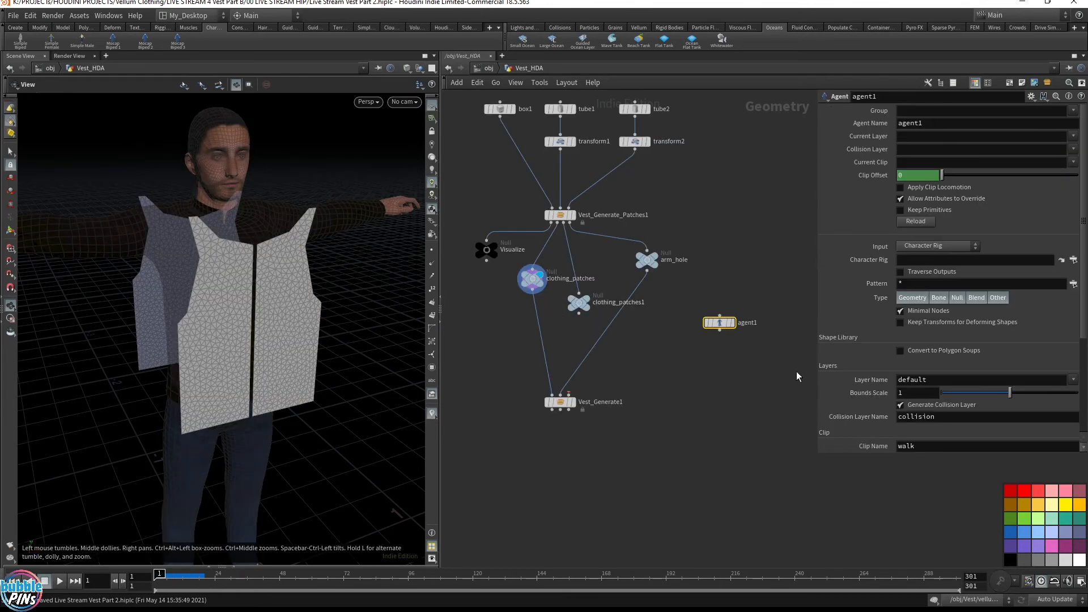
{"action": "left_click", "coordinate": [2, 42]}
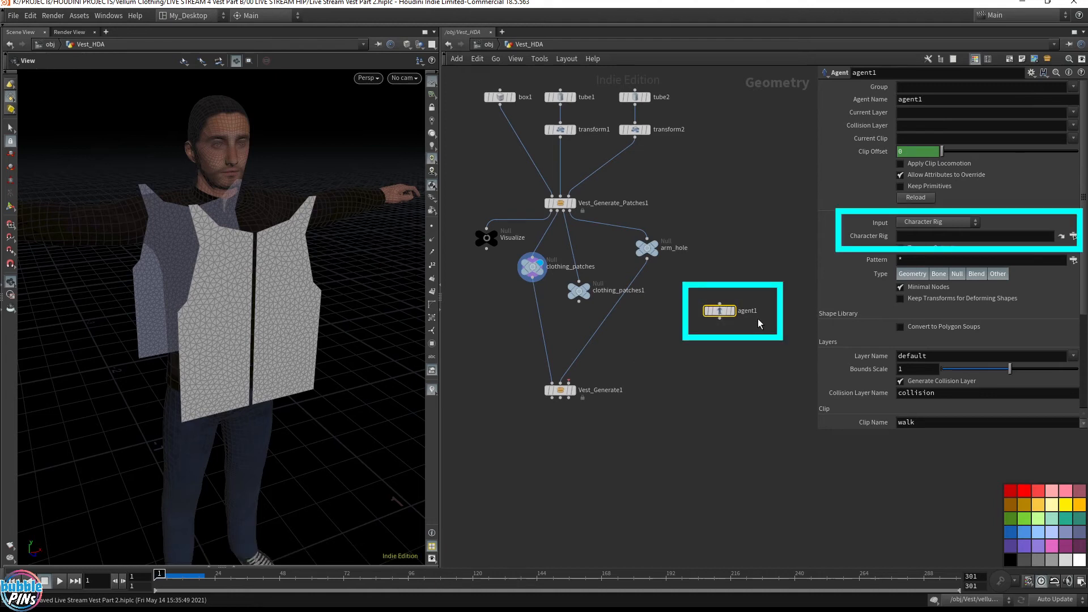
{"action": "left_click", "coordinate": [1072, 236]}
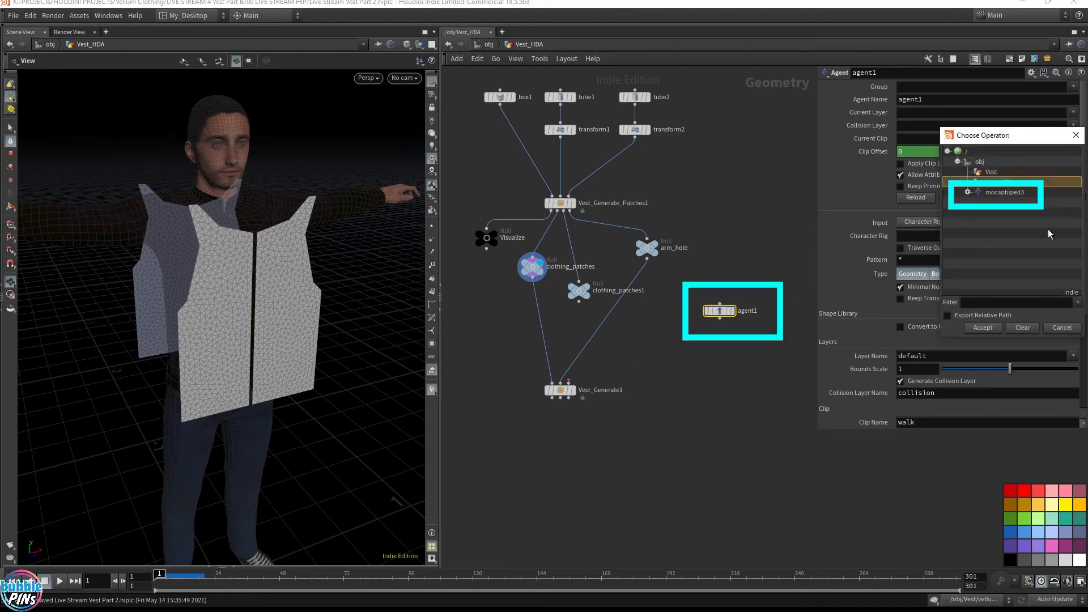
{"action": "double_click", "coordinate": [1014, 198]}
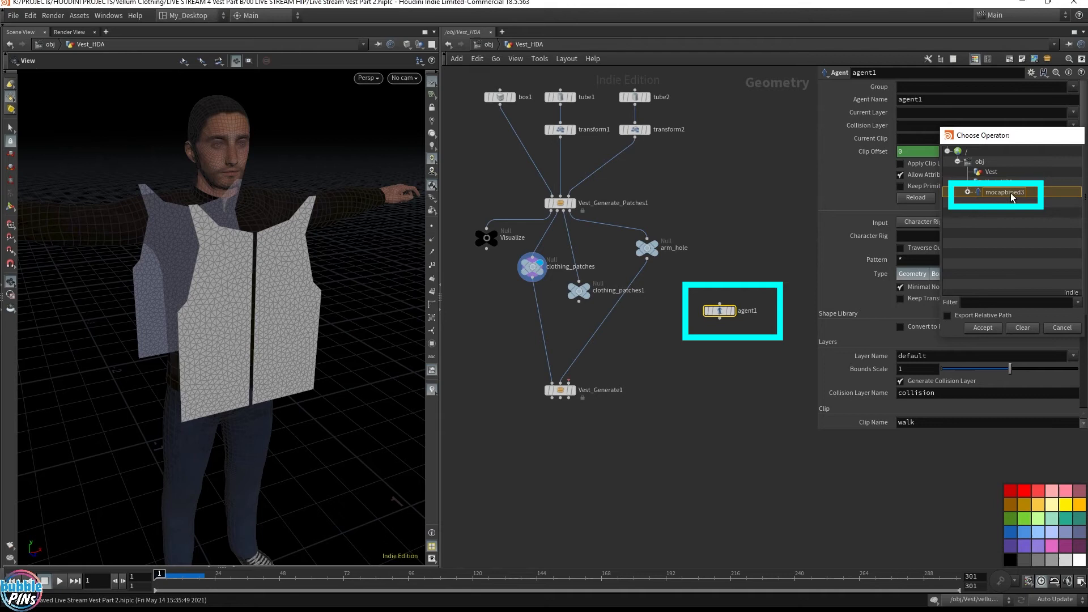
Display agent1 in the viewport and hide the other objects
{"action": "left_click", "coordinate": [734, 311]}
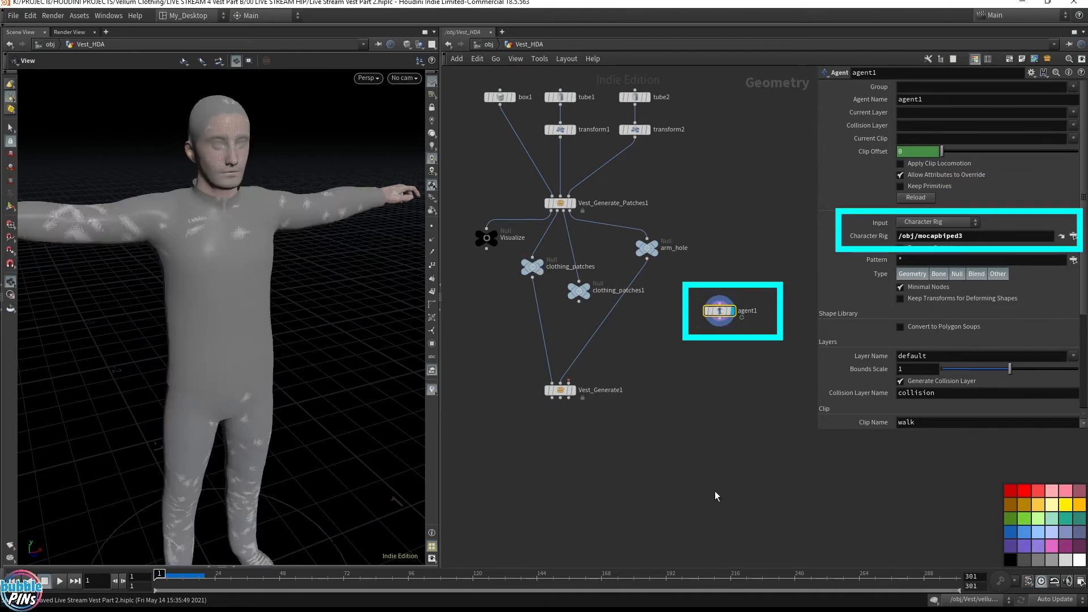
{"action": "left_click", "coordinate": [420, 46]}
{"action": "left_click", "coordinate": [458, 91]}
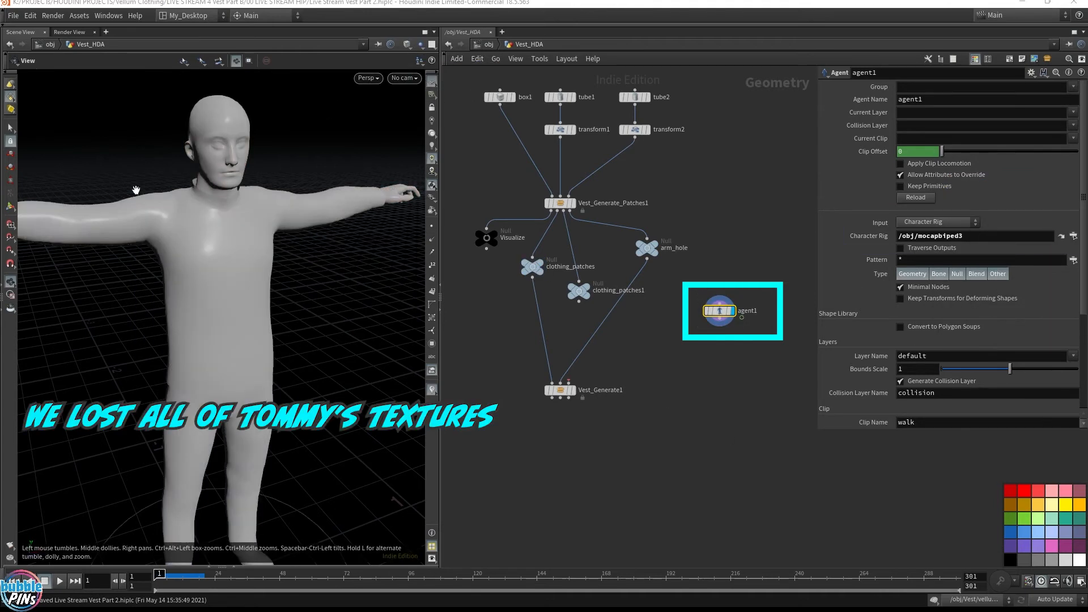
Reveal the Geometry Spreadsheet beneath the 3D view to check agent1's points, and reduce it to a short strip
{"action": "scroll", "coordinate": [716, 349], "scroll_direction": "up", "scroll_amount": 3}
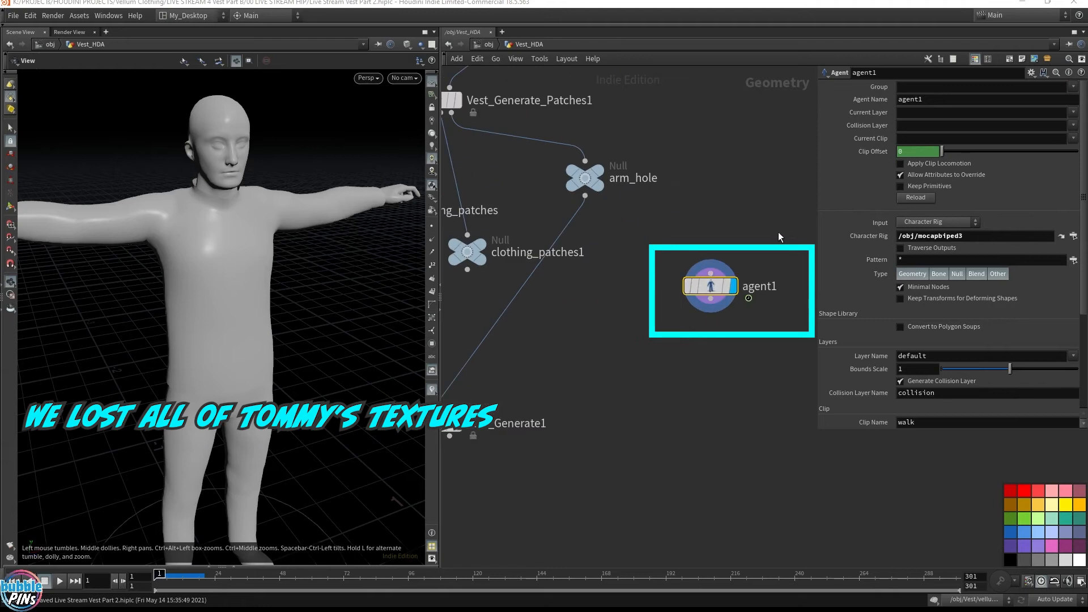
{"action": "left_click", "coordinate": [233, 566]}
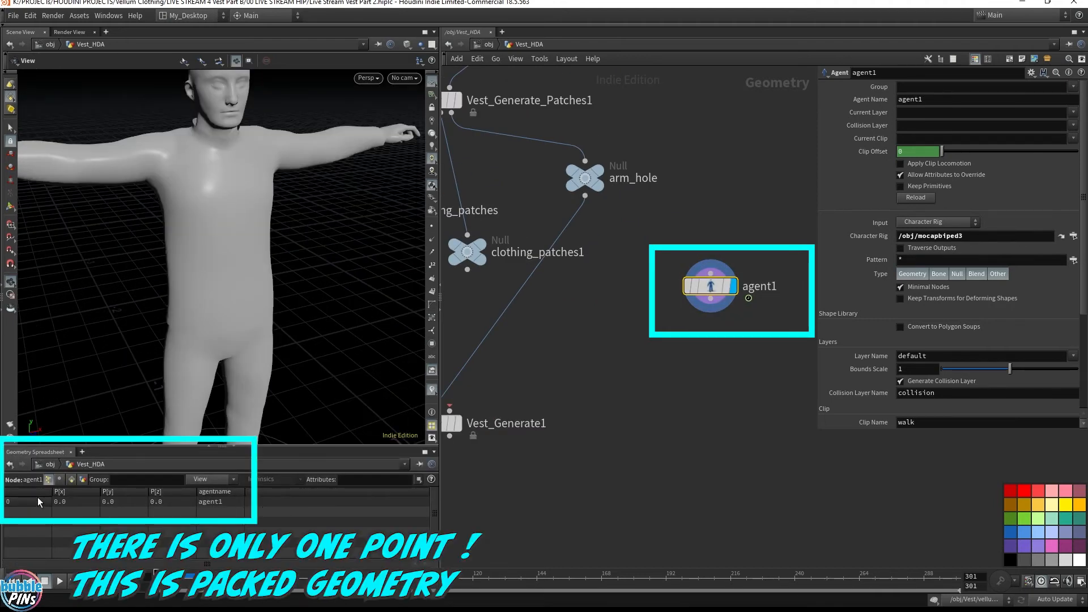
{"action": "left_click_drag", "start_coordinate": [311, 446], "coordinate": [313, 481]}
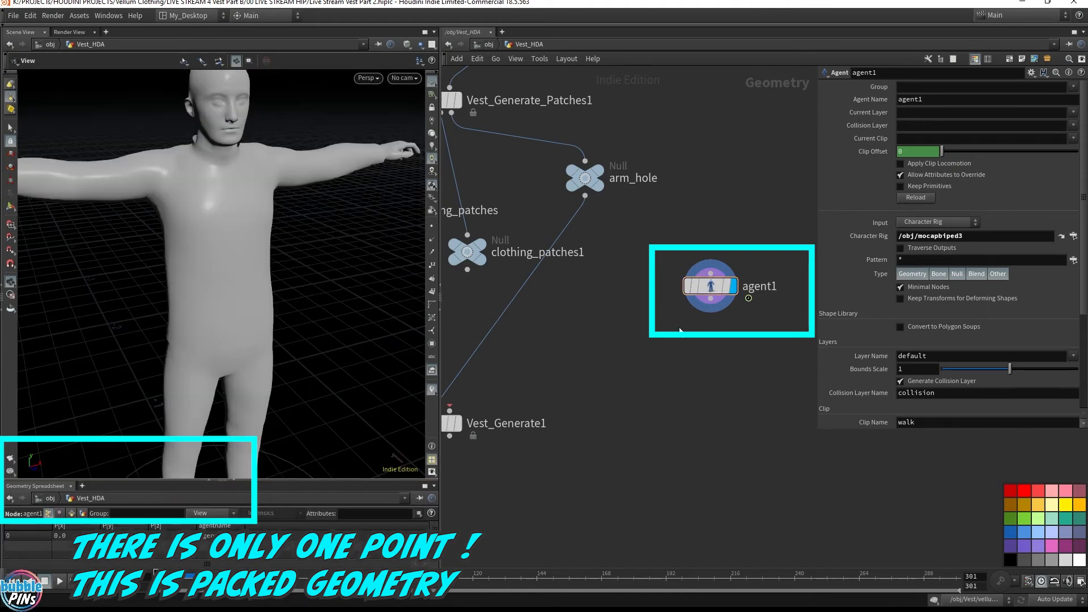
Add an Agent Unpack node below agent1, connected to its output, and display the unpacked character
{"action": "key", "text": "Tab"}
{"action": "type", "text": "agent un"}
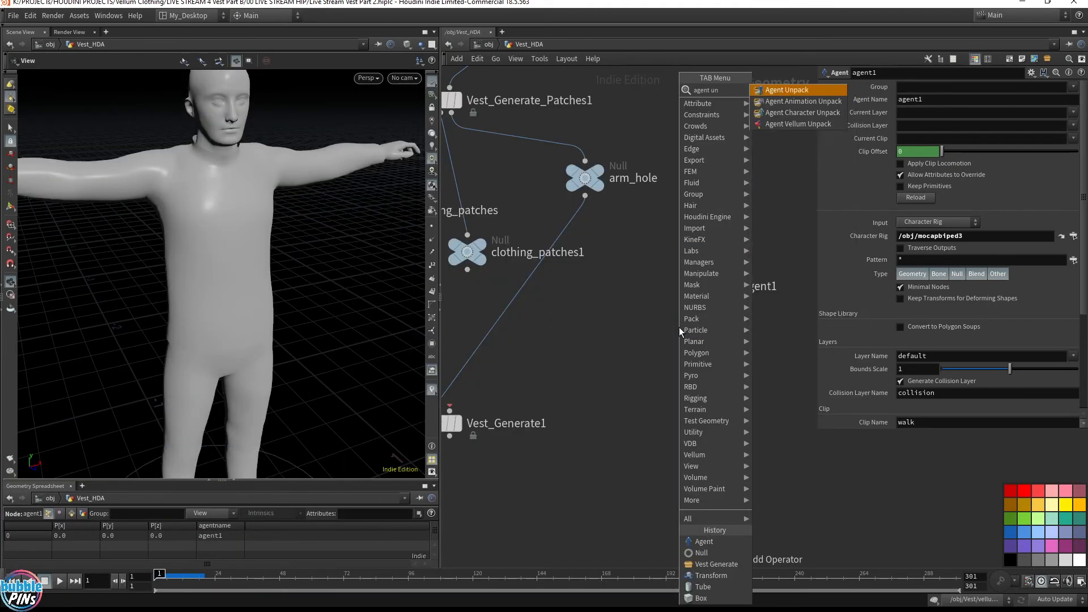
{"action": "key", "text": "Return"}
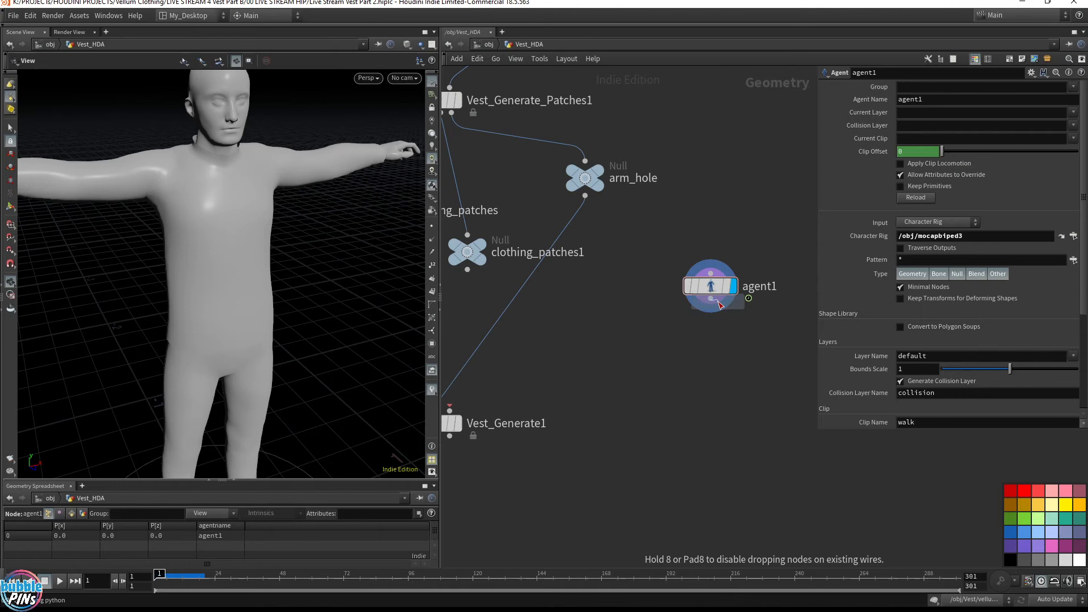
{"action": "left_click", "coordinate": [711, 338]}
{"action": "left_click_drag", "start_coordinate": [384, 207], "coordinate": [365, 263]}
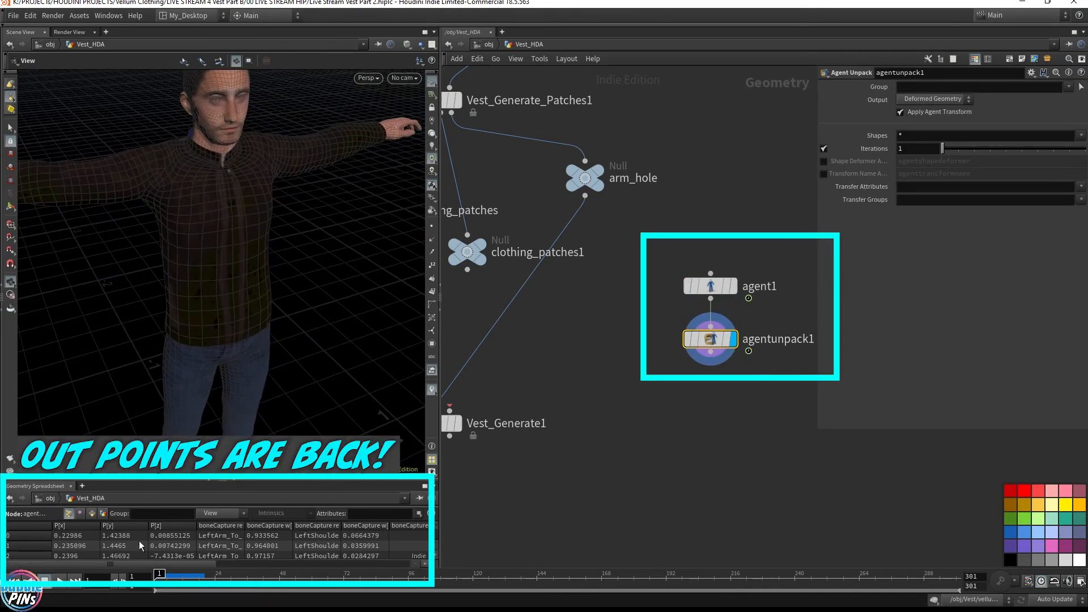
Wire agentunpack1 into the third input of Vest_Generate1
{"action": "scroll", "coordinate": [657, 470], "scroll_direction": "down", "scroll_amount": 3}
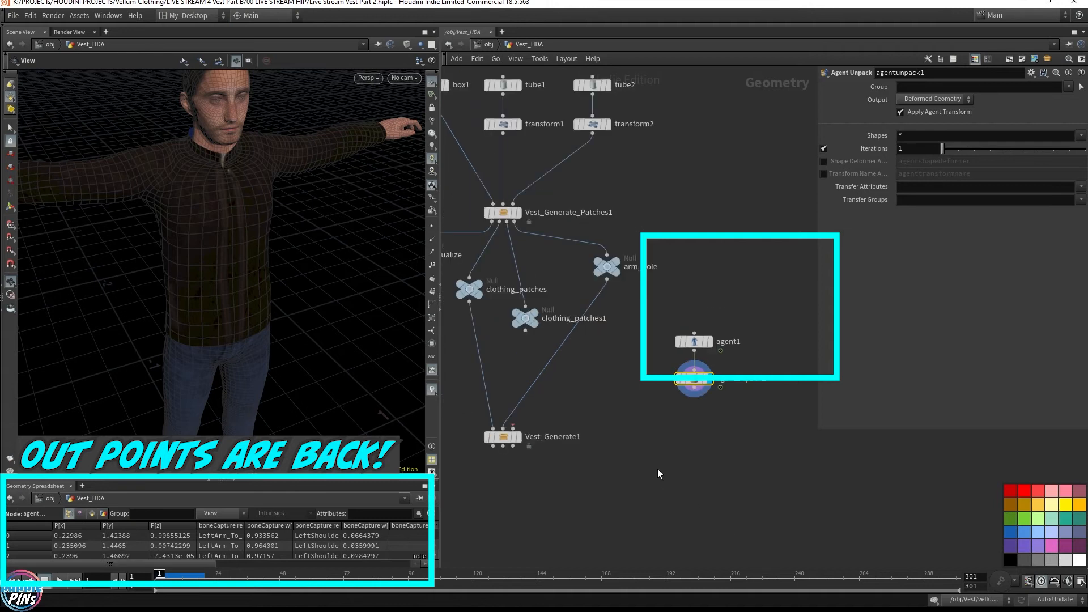
{"action": "middle_click_drag", "start_coordinate": [657, 471], "coordinate": [680, 433]}
{"action": "left_click_drag", "start_coordinate": [532, 399], "coordinate": [531, 437]}
{"action": "left_click", "coordinate": [538, 430]}
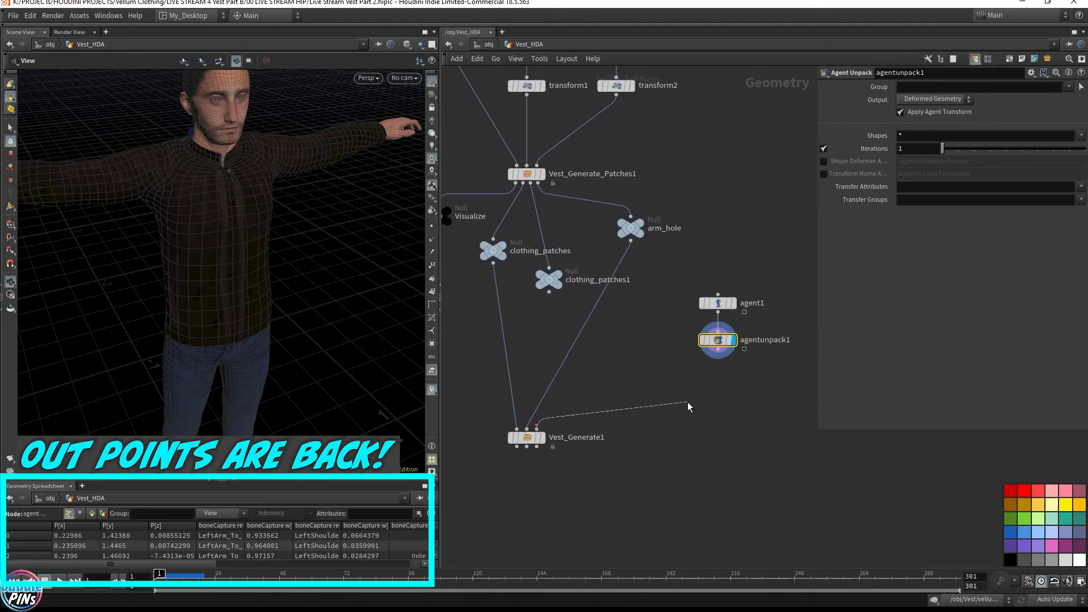
{"action": "left_click", "coordinate": [729, 340]}
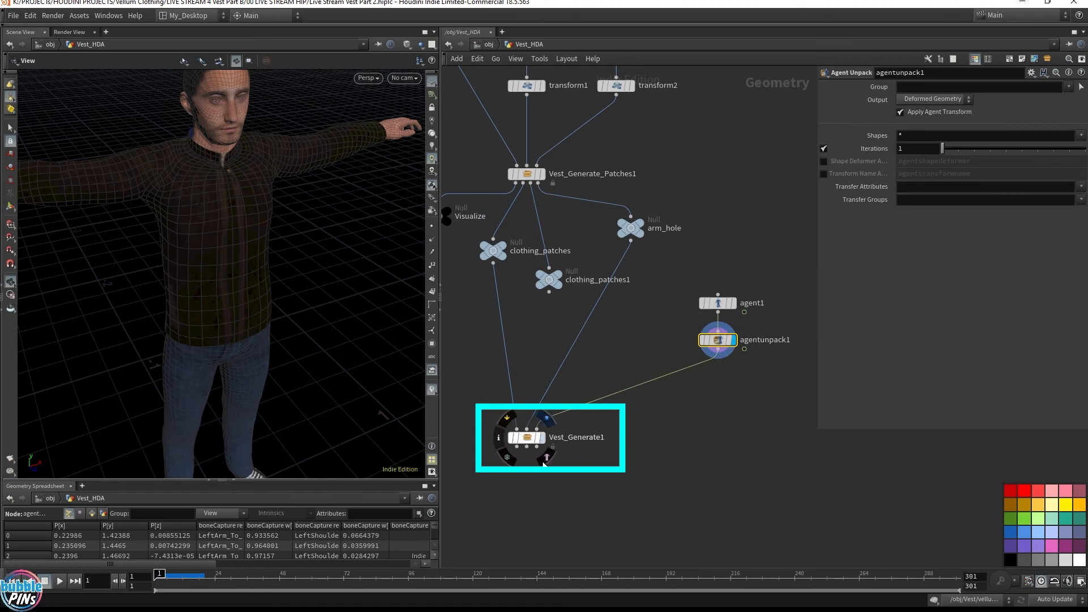
Display Vest_Generate1 with agentunpack1 as a template, and run the cloth simulation to frame 8
{"action": "left_click", "coordinate": [544, 460]}
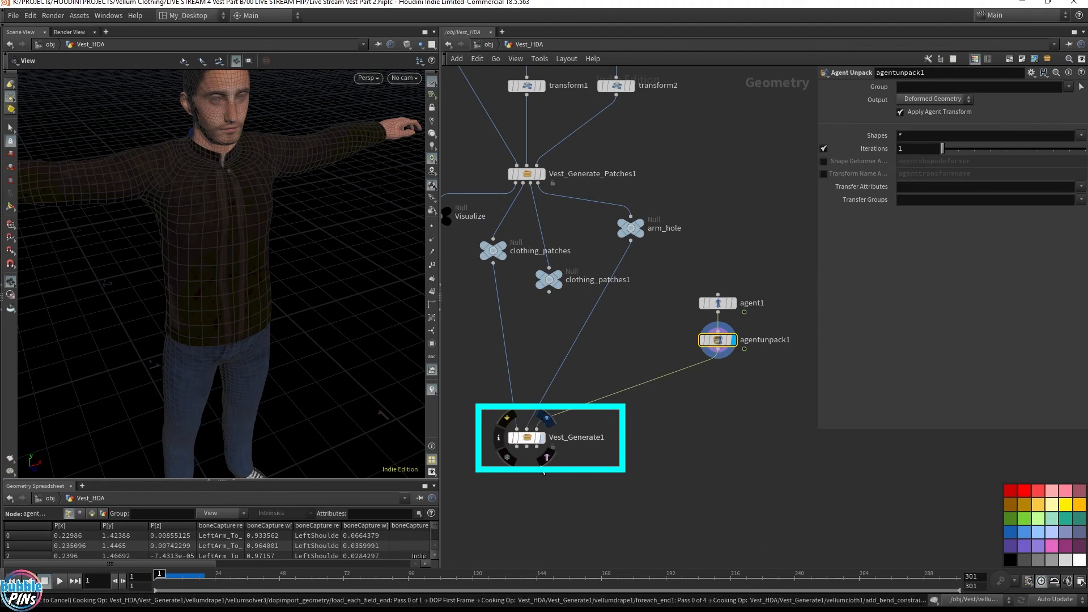
{"action": "left_click", "coordinate": [729, 340]}
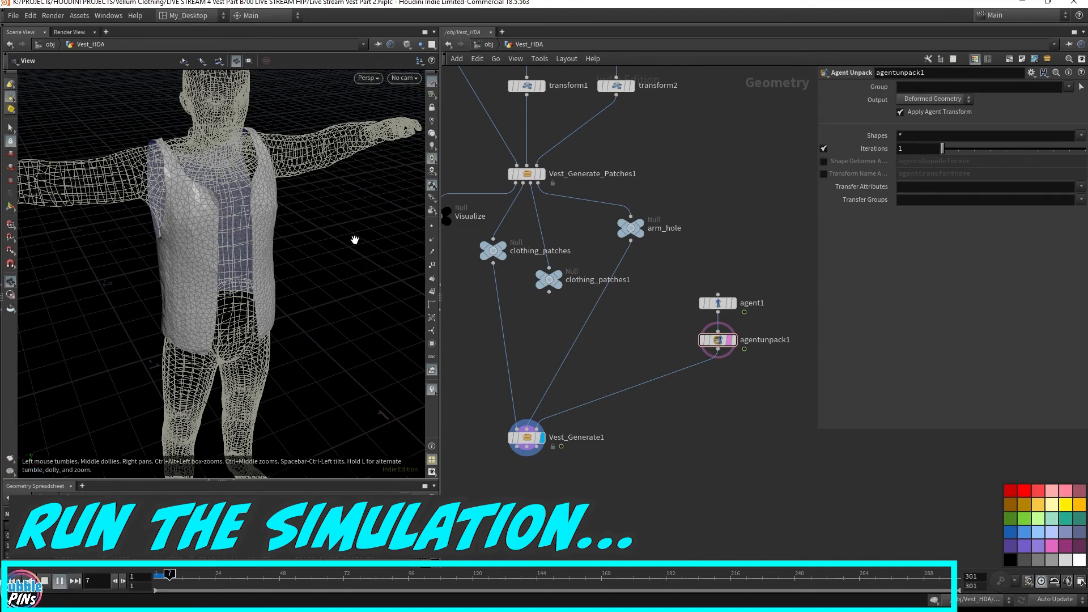
{"action": "left_click_drag", "start_coordinate": [276, 279], "coordinate": [323, 250]}
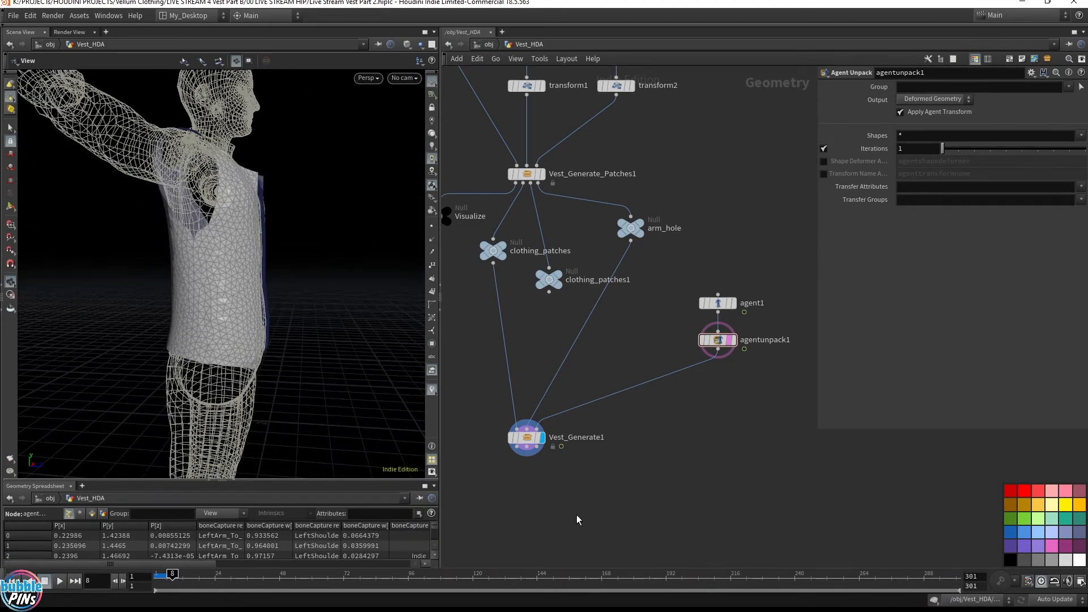
Add a Labs UV Visualize node below Vest_Generate1, wire it to the first output and display it
{"action": "middle_click_drag", "start_coordinate": [578, 515], "coordinate": [558, 379]}
{"action": "key", "text": "Tab"}
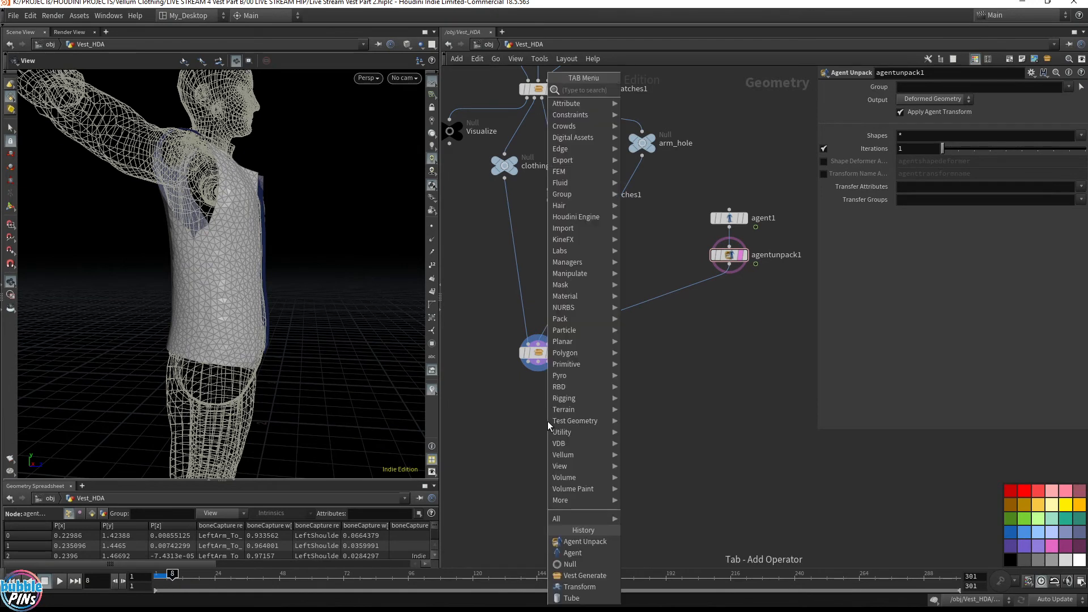
{"action": "type", "text": "labs uv"}
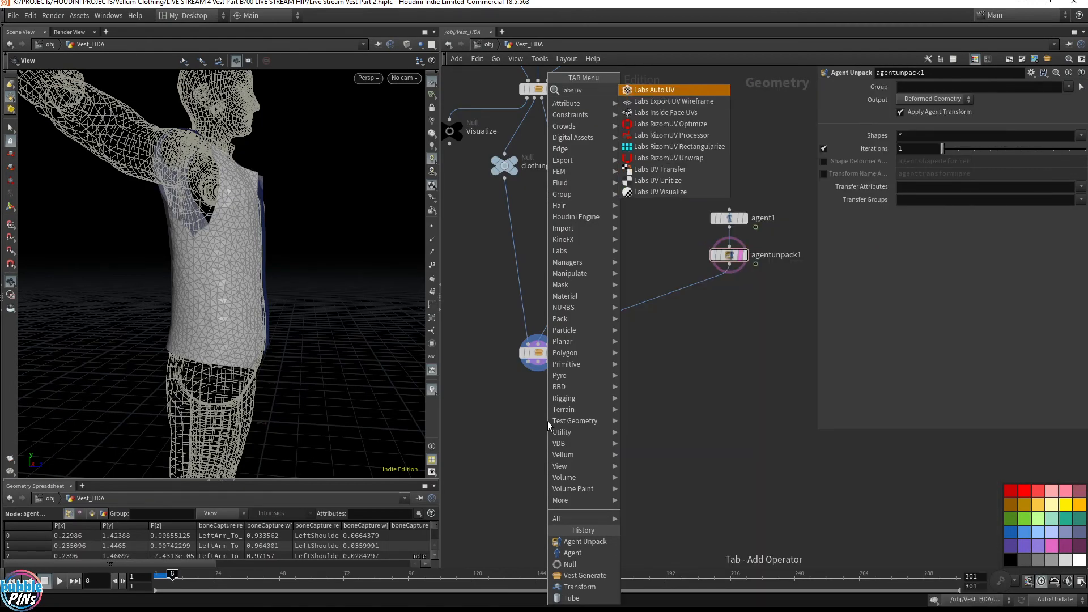
{"action": "key", "text": "Up"}
{"action": "key", "text": "Return"}
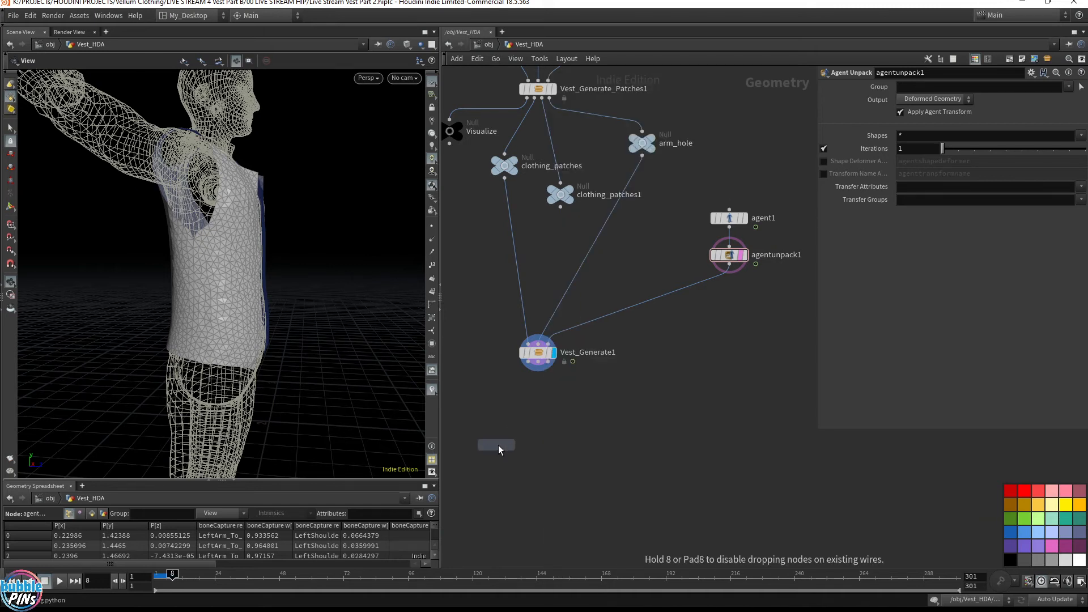
{"action": "left_click", "coordinate": [494, 438]}
{"action": "middle_click_drag", "start_coordinate": [589, 454], "coordinate": [670, 459]}
{"action": "left_click_drag", "start_coordinate": [609, 367], "coordinate": [627, 445]}
{"action": "left_click", "coordinate": [589, 441]}
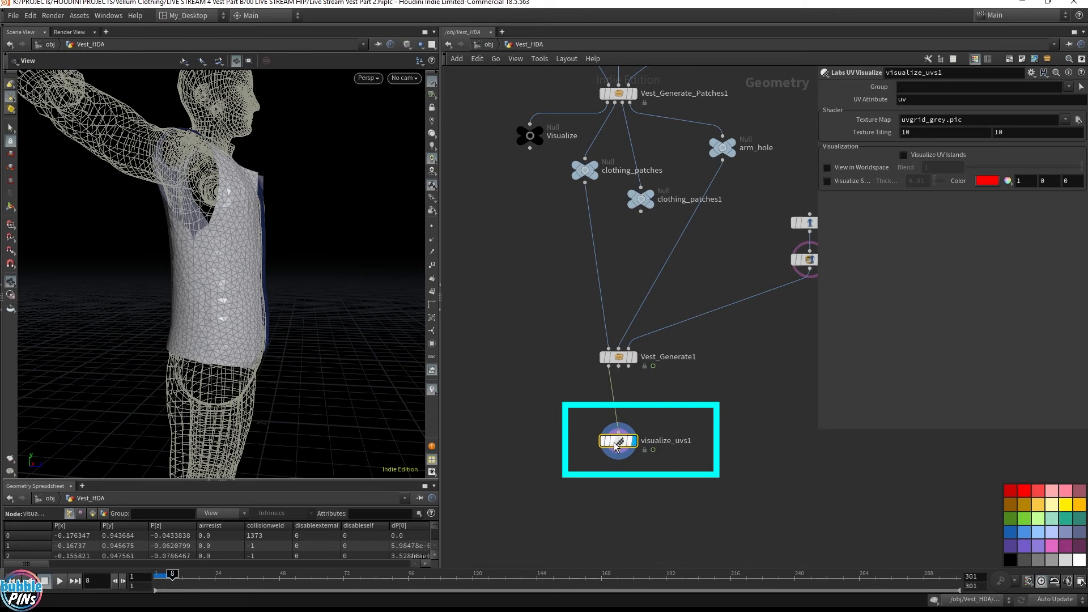
Set both Texture Tiling values of visualize_uvs1 to 1
{"action": "left_click_drag", "start_coordinate": [921, 137], "coordinate": [816, 135]}
{"action": "type", "text": "1"}
{"action": "key", "text": "Tab"}
{"action": "type", "text": "1"}
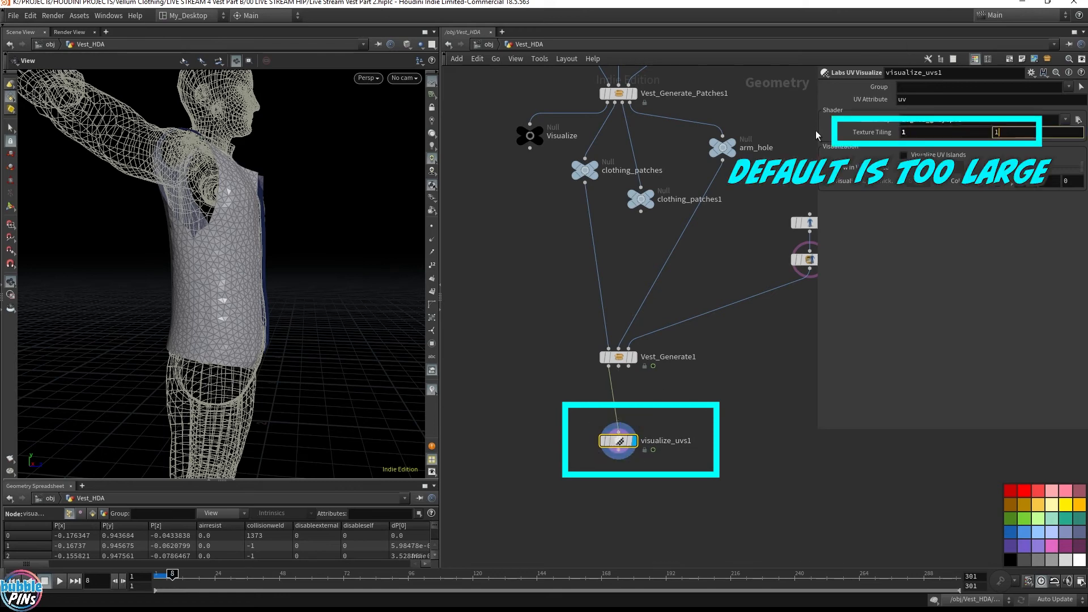
Check the vest's UVs in the UV view with the agentunpack1 template turned off
{"action": "left_click_drag", "start_coordinate": [278, 295], "coordinate": [328, 313]}
{"action": "key", "text": "space+5"}
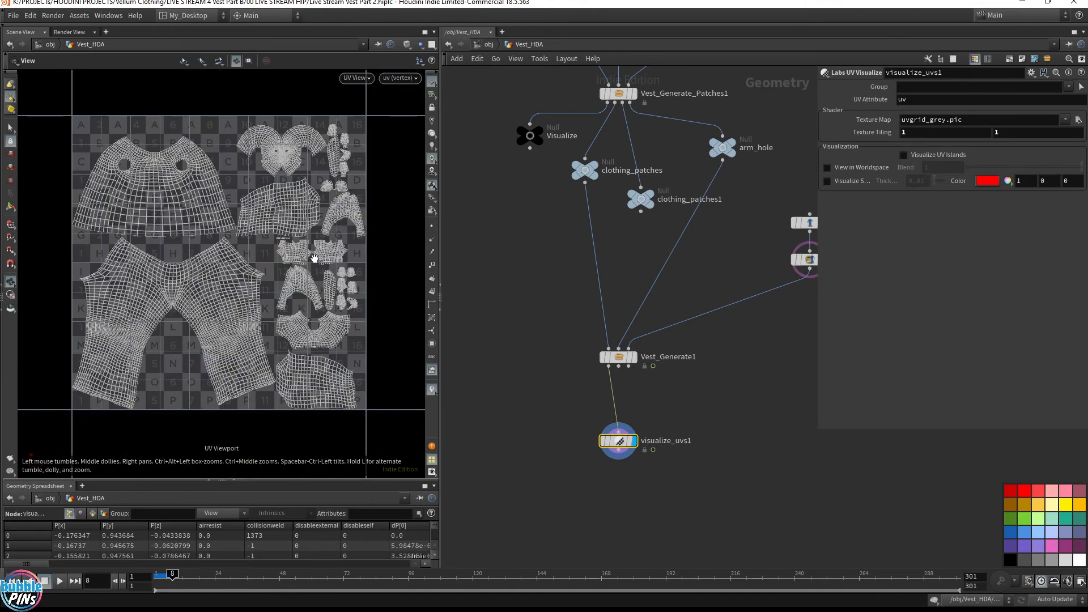
{"action": "left_click", "coordinate": [630, 445]}
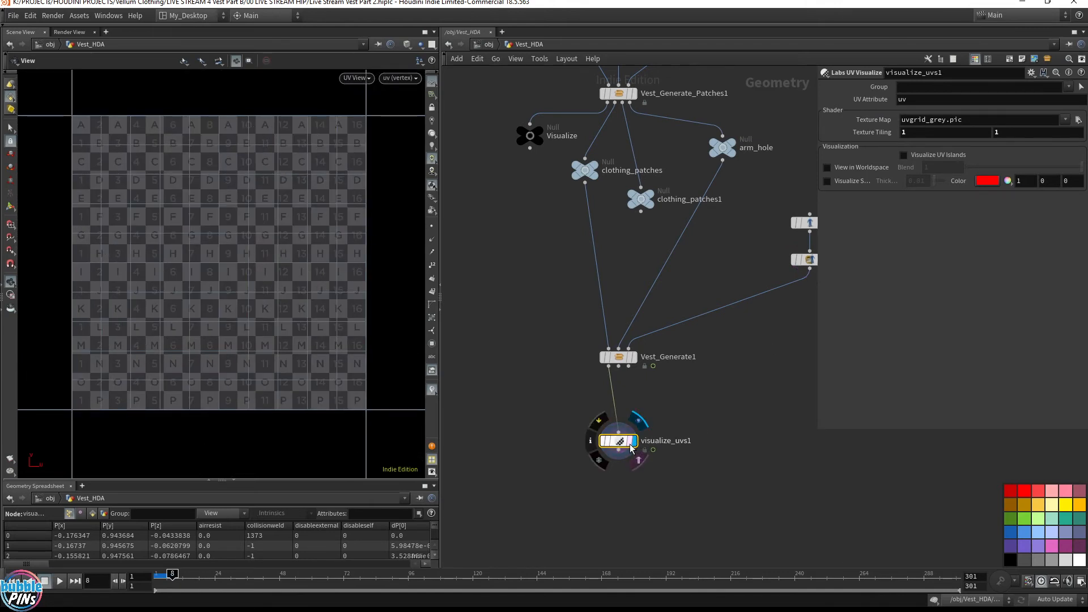
{"action": "mouse_move", "coordinate": [555, 496]}
{"action": "left_mouse_down"}
{"action": "mouse_move", "coordinate": [711, 432]}
{"action": "mouse_move", "coordinate": [730, 408]}
{"action": "left_mouse_up"}
{"action": "middle_click_drag", "start_coordinate": [306, 235], "coordinate": [165, 257]}
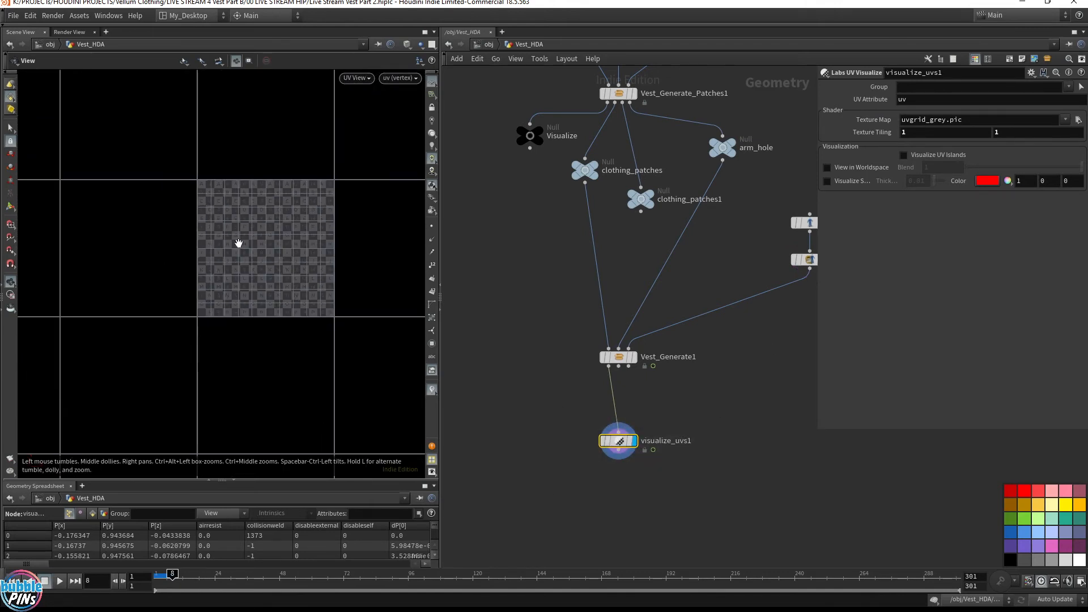
{"action": "middle_click_drag", "start_coordinate": [300, 256], "coordinate": [392, 247]}
{"action": "right_click_drag", "start_coordinate": [391, 247], "coordinate": [369, 297]}
Return to the perspective view and move Vest_Generate1 and visualize_uvs1 down to make room below the clothing patches
{"action": "left_click_drag", "start_coordinate": [572, 484], "coordinate": [622, 460]}
{"action": "left_click", "coordinate": [632, 308]}
{"action": "key", "text": "space+1"}
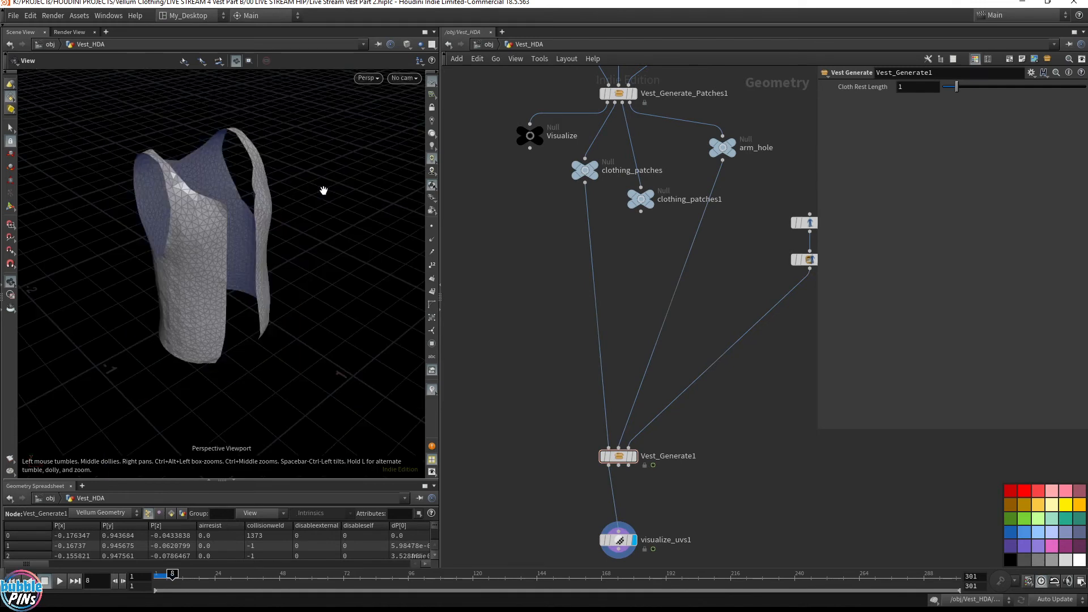
{"action": "left_click_drag", "start_coordinate": [293, 228], "coordinate": [318, 267]}
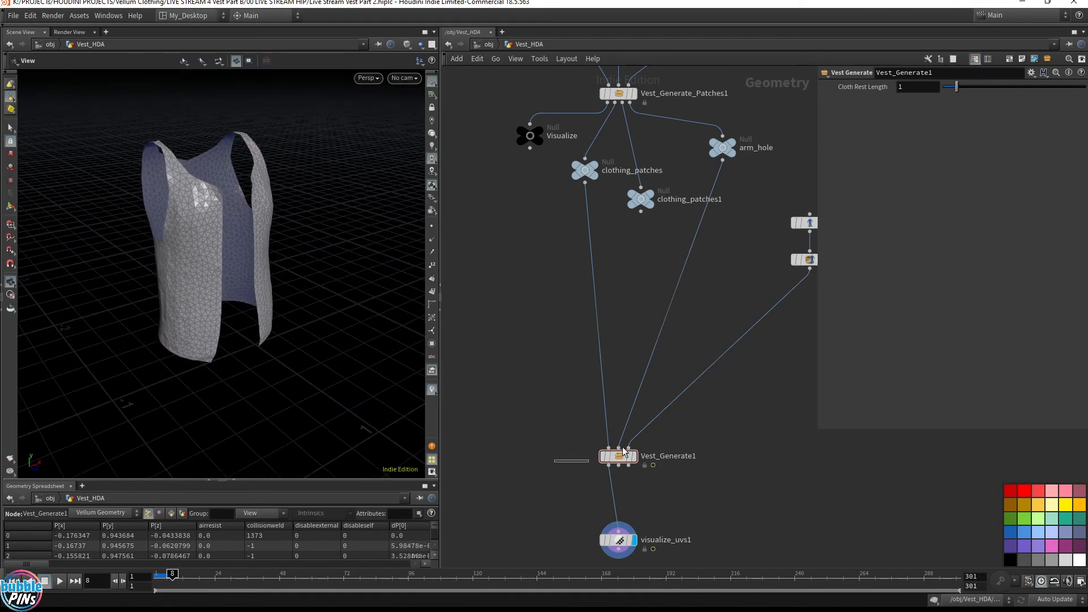
{"action": "left_click_drag", "start_coordinate": [618, 540], "coordinate": [618, 498]}
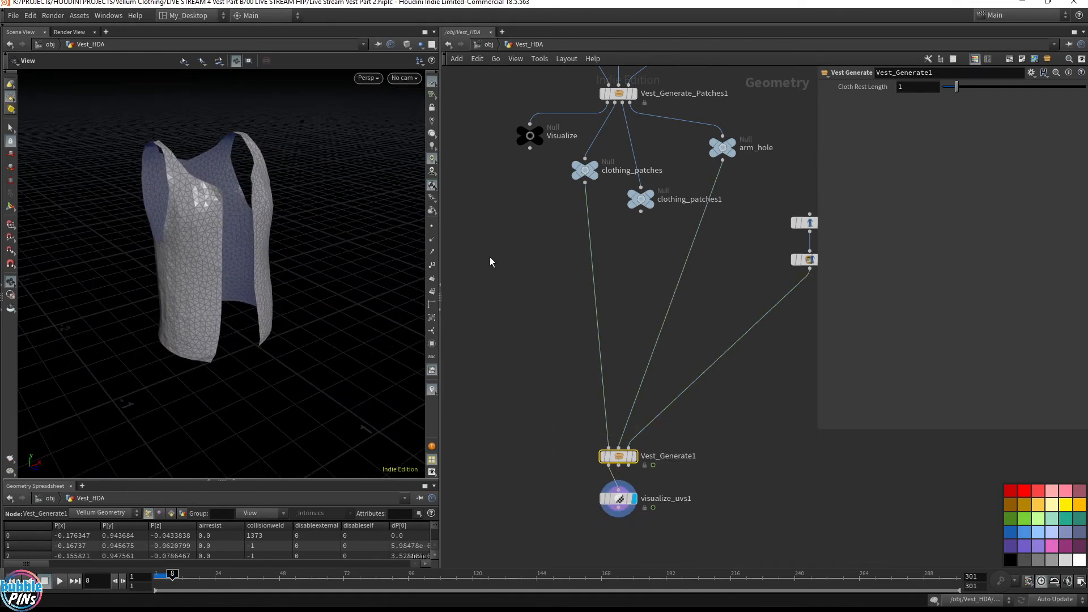
Display clothing_patches and insert a UV Project node between it and Vest_Generate1
{"action": "left_click", "coordinate": [598, 170]}
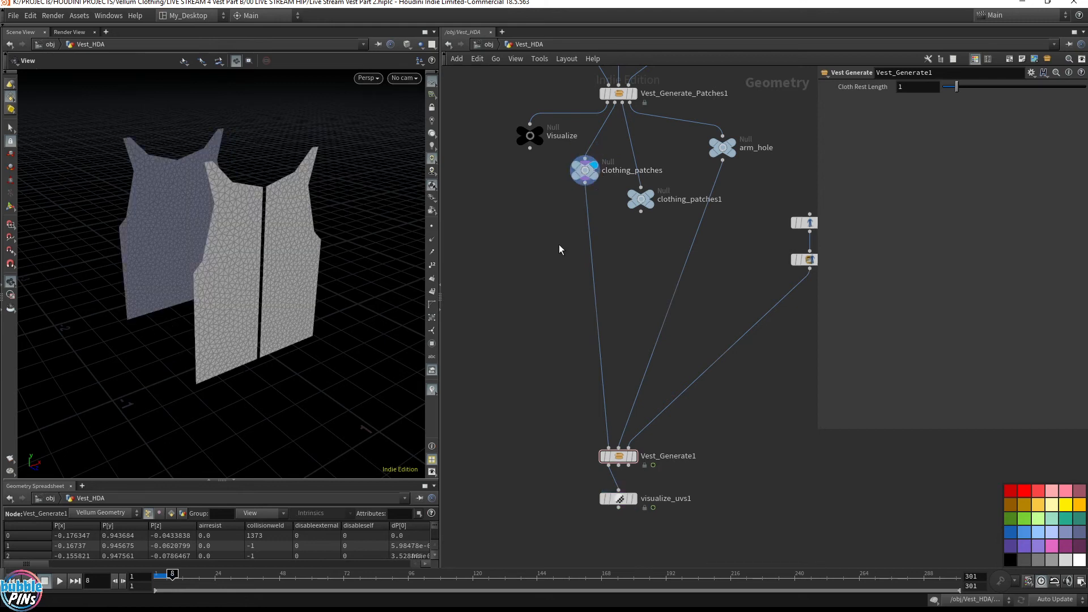
{"action": "key", "text": "Tab"}
{"action": "type", "text": "uvfla"}
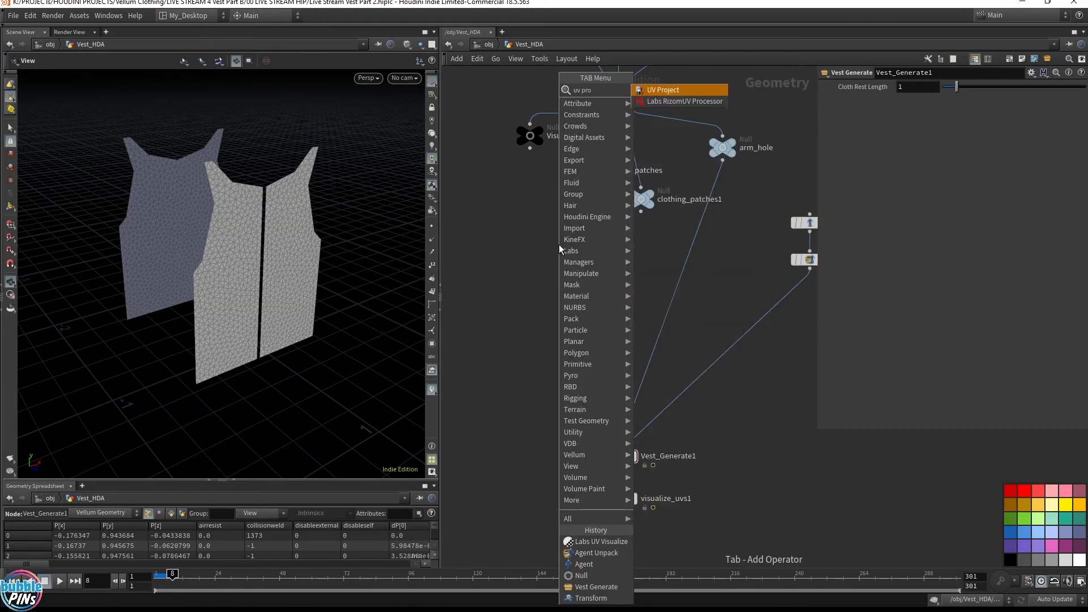
{"action": "key", "text": "Return"}
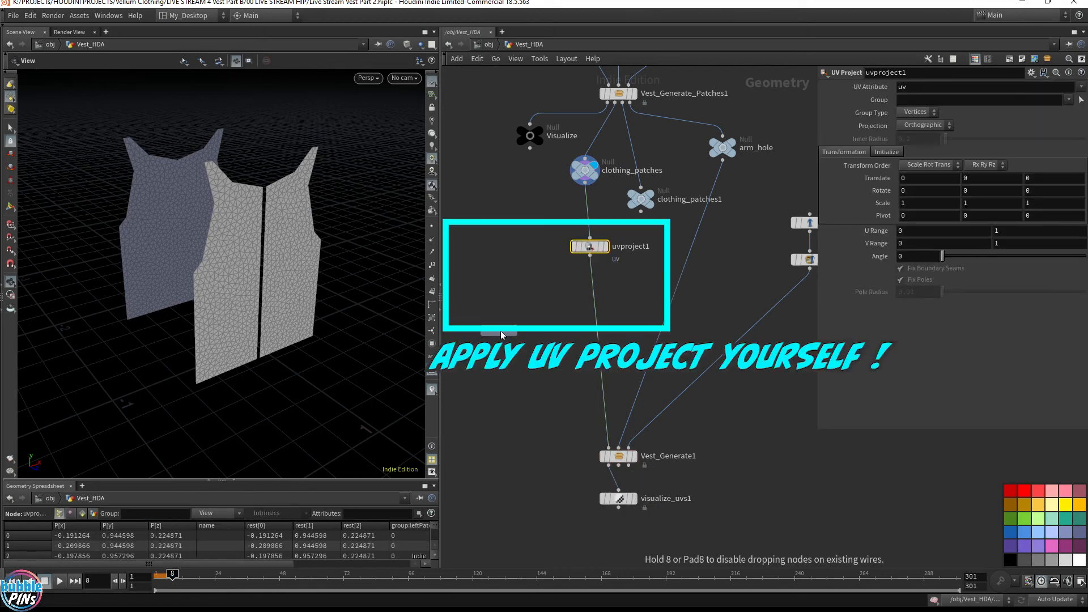
Duplicate visualize_uvs1, wire the copy to the output of uvproject1 and display it
{"action": "left_click_drag", "start_coordinate": [618, 499], "coordinate": [590, 256], "text": "alt"}
{"action": "left_click", "coordinate": [535, 310]}
{"action": "left_click_drag", "start_coordinate": [520, 310], "coordinate": [527, 289]}
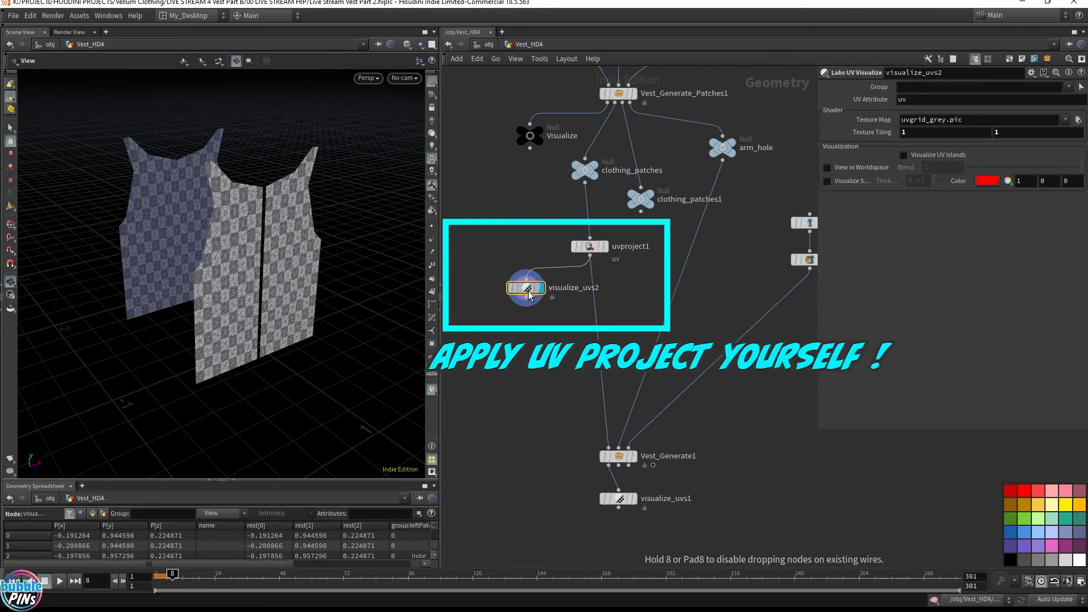
Save the scene and move uvproject1 up so it sits directly beneath clothing_patches
{"action": "left_click_drag", "start_coordinate": [574, 547], "coordinate": [680, 492], "text": "shift"}
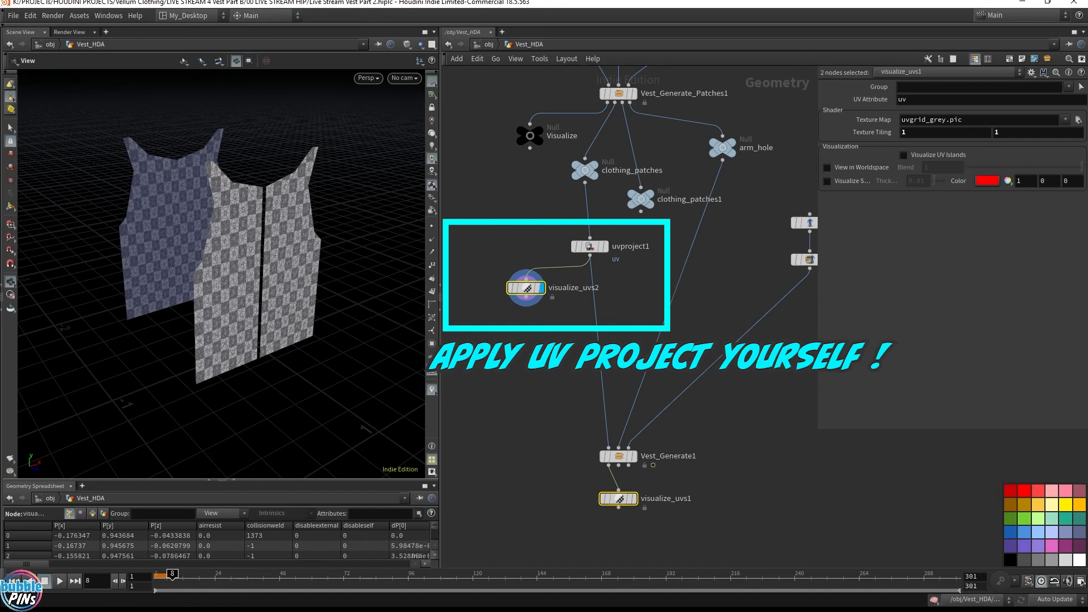
{"action": "key", "text": "ctrl+s"}
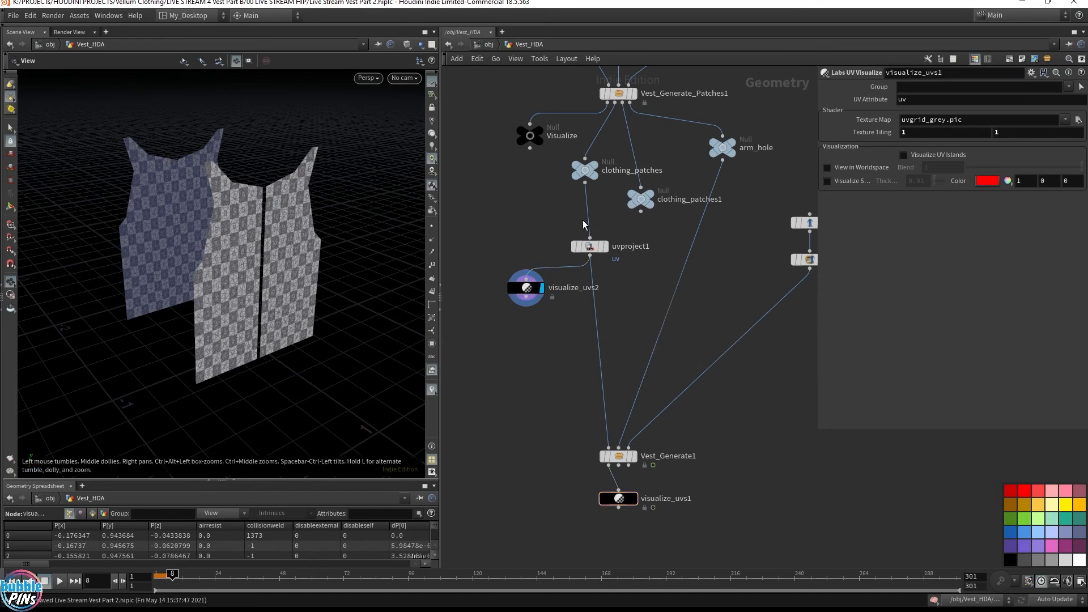
{"action": "left_click_drag", "start_coordinate": [590, 246], "coordinate": [584, 222]}
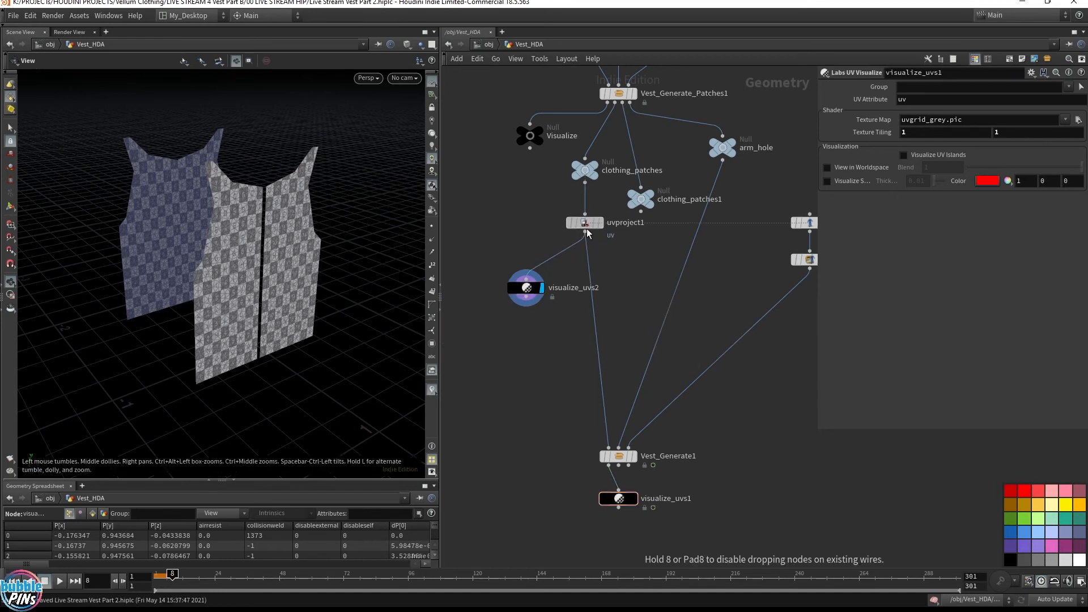
Rerun the Vest_Generate1 simulation and examine the UV pattern on the side of the vest through visualize_uvs1
{"action": "left_click", "coordinate": [635, 457]}
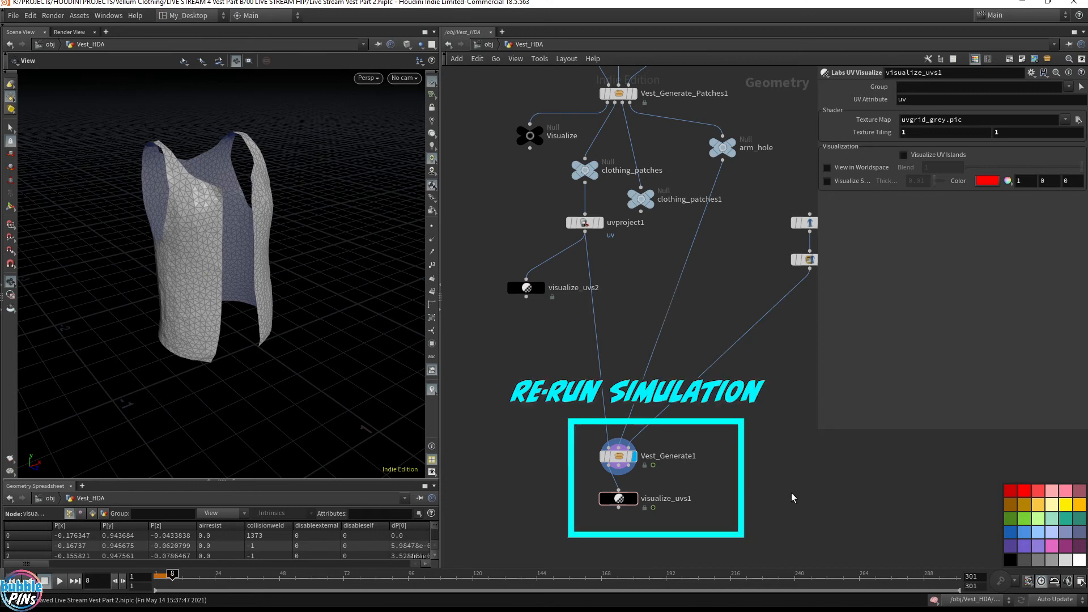
{"action": "key", "text": "ctrl+Left"}
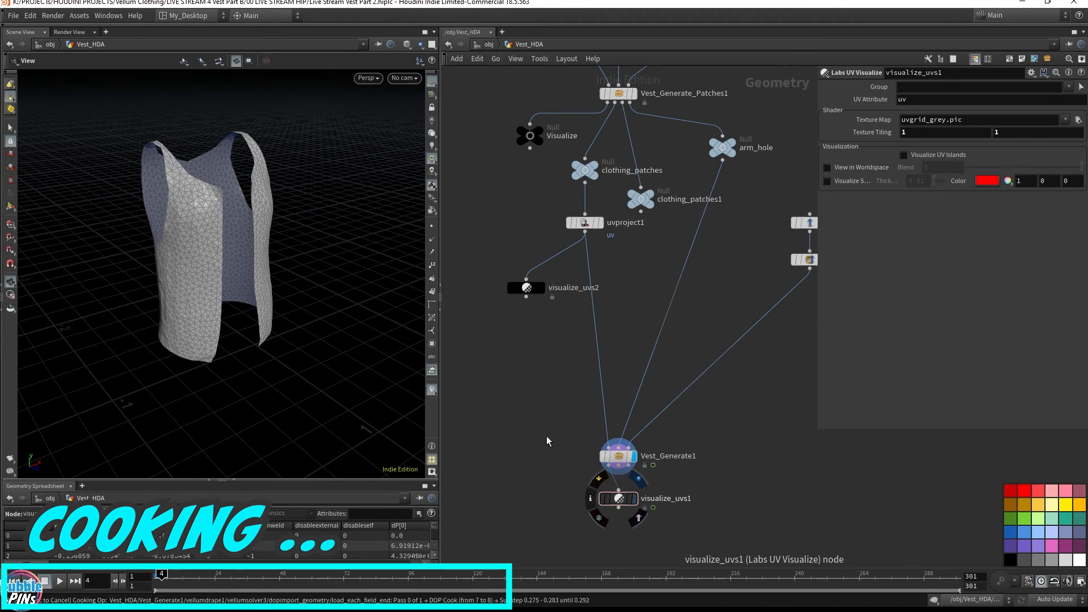
{"action": "mouse_move", "coordinate": [136, 253]}
{"action": "left_mouse_down"}
{"action": "mouse_move", "coordinate": [205, 214]}
{"action": "mouse_move", "coordinate": [236, 347]}
{"action": "mouse_move", "coordinate": [248, 153]}
{"action": "left_mouse_up"}
{"action": "scroll", "coordinate": [224, 246], "scroll_direction": "up", "scroll_amount": 4}
{"action": "left_click_drag", "start_coordinate": [224, 246], "coordinate": [297, 240]}
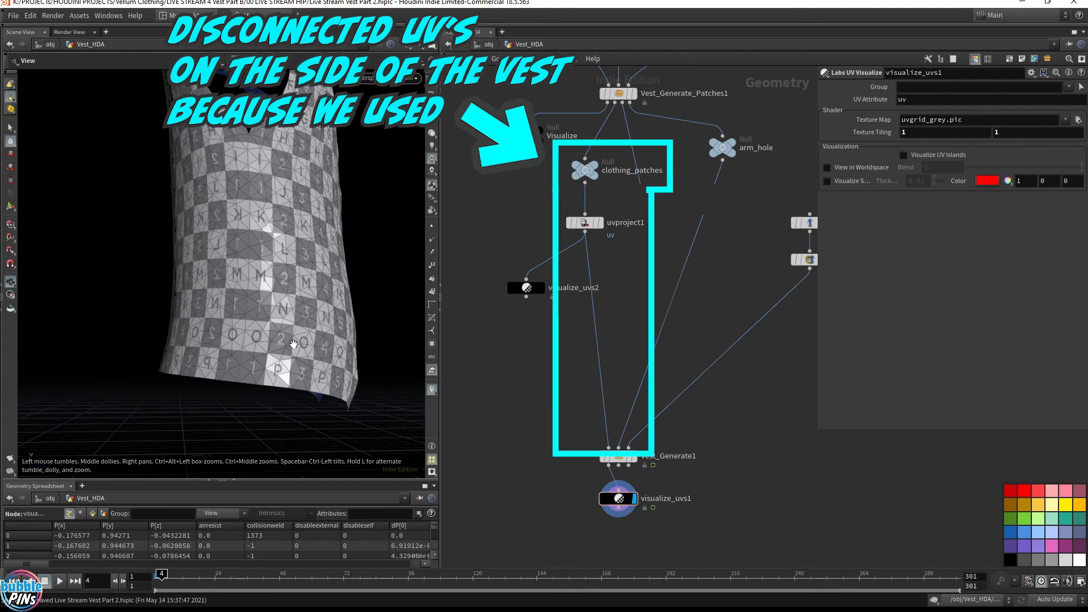
Move the Visualize, clothing_patches and uvproject1 nodes aside, away from the clothing_patches1 branch
{"action": "left_click_drag", "start_coordinate": [493, 113], "coordinate": [587, 277]}
{"action": "left_click_drag", "start_coordinate": [590, 175], "coordinate": [534, 179]}
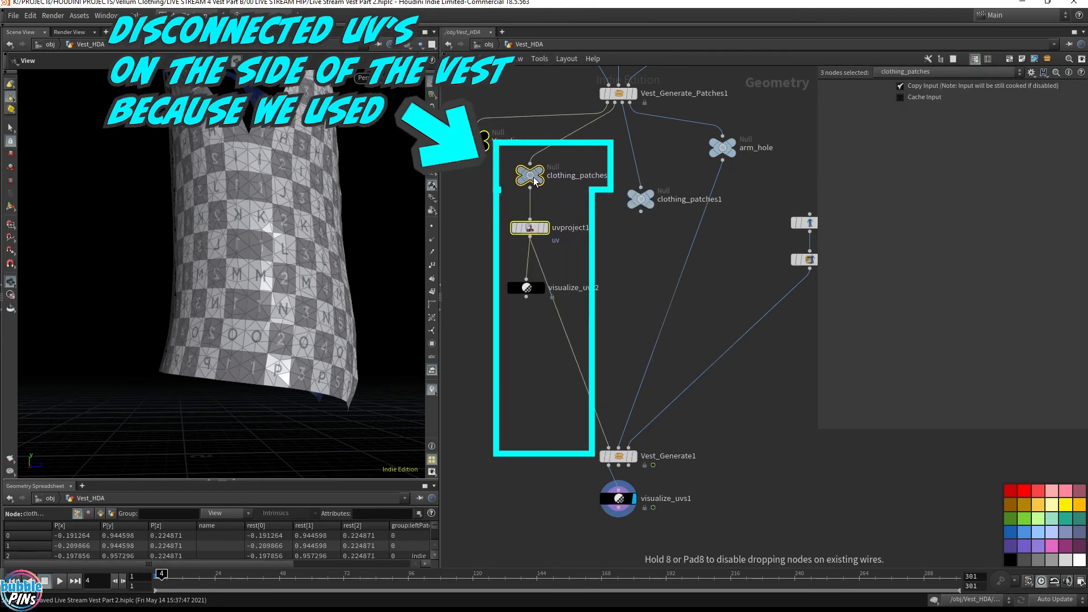
{"action": "left_click", "coordinate": [530, 227]}
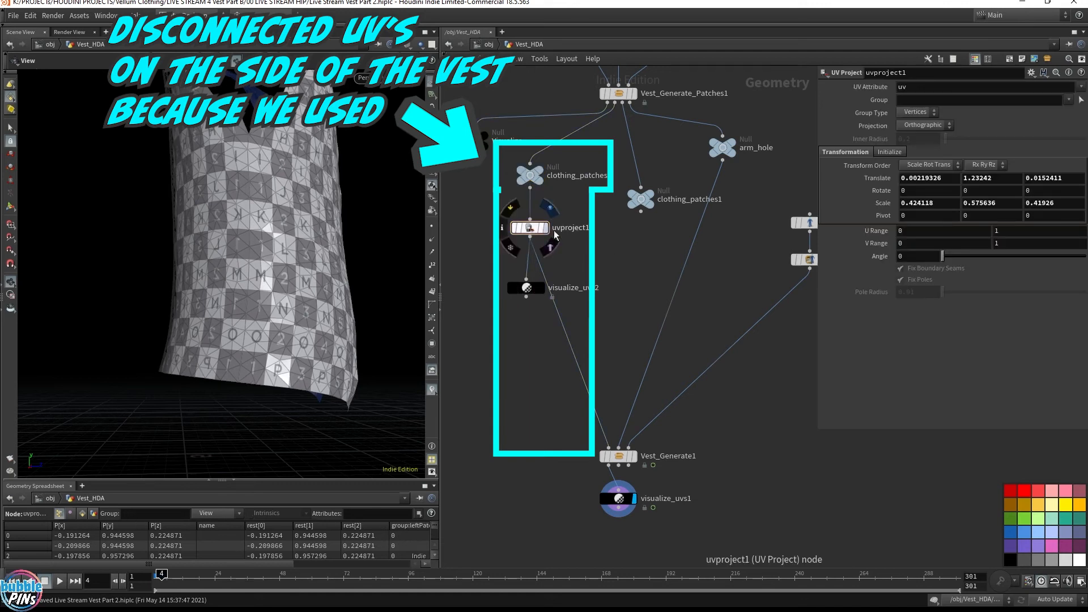
Add a second UV Project node below clothing_patches1, straighten that branch and display clothing_patches1
{"action": "key", "text": "Tab"}
{"action": "type", "text": "uvproj"}
{"action": "key", "text": "Return"}
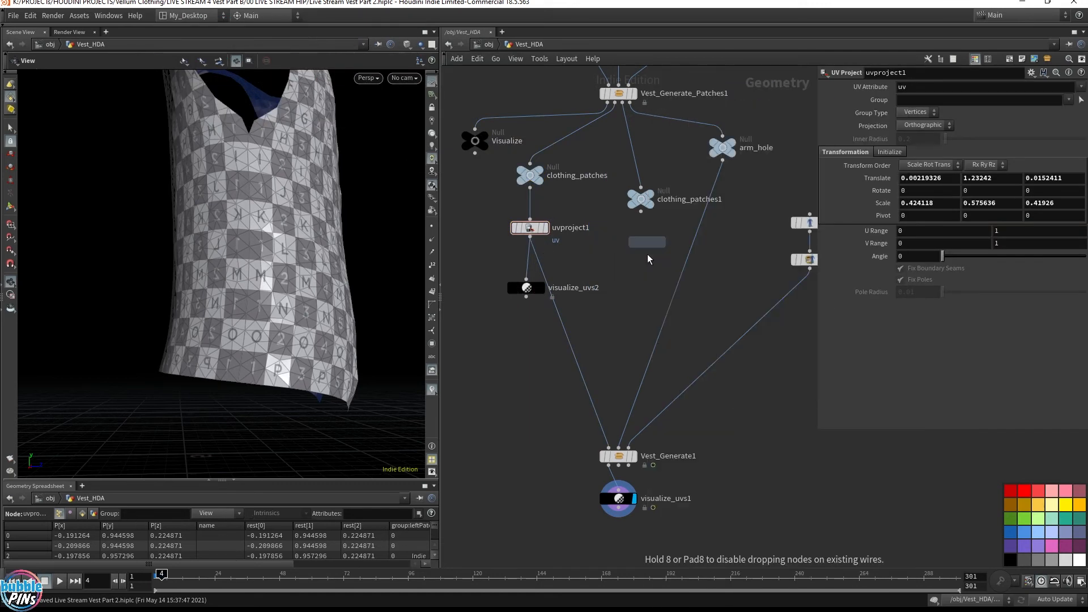
{"action": "left_click", "coordinate": [635, 237]}
{"action": "key", "text": "ctrl+s"}
{"action": "mouse_move", "coordinate": [637, 204]}
{"action": "left_mouse_down"}
{"action": "mouse_move", "coordinate": [615, 202]}
{"action": "mouse_move", "coordinate": [630, 198]}
{"action": "left_mouse_up"}
{"action": "left_click", "coordinate": [628, 193]}
Position uvproject2 under clothing_patches1, wire its output into visualize_uvs2 and display the UV checker on the flat patches
{"action": "left_click_drag", "start_coordinate": [383, 210], "coordinate": [198, 225]}
{"action": "left_click_drag", "start_coordinate": [633, 237], "coordinate": [626, 265]}
{"action": "left_click_drag", "start_coordinate": [628, 209], "coordinate": [649, 264]}
{"action": "left_click_drag", "start_coordinate": [629, 272], "coordinate": [544, 293]}
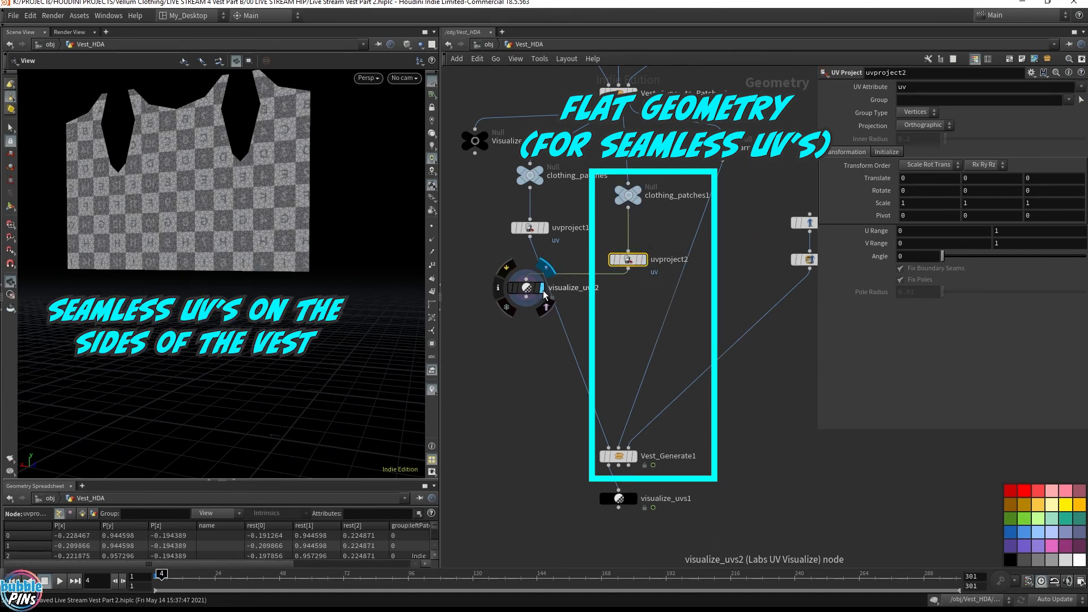
Replace uvproject1 with uvproject2 as the source of Vest_Generate1's Cloth Patches input, using the flat clothing_patches1 branch
{"action": "left_click_drag", "start_coordinate": [630, 278], "coordinate": [614, 338]}
{"action": "left_click_drag", "start_coordinate": [609, 447], "coordinate": [616, 324]}
{"action": "left_click", "coordinate": [616, 328]}
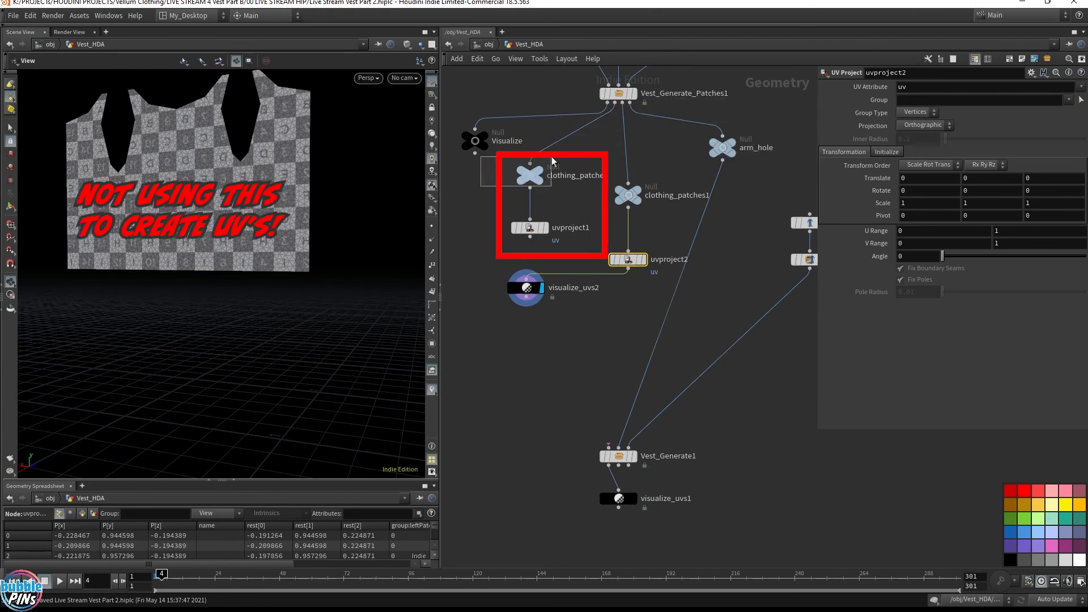
{"action": "left_click", "coordinate": [530, 175]}
{"action": "left_click", "coordinate": [539, 171]}
{"action": "left_click", "coordinate": [638, 195]}
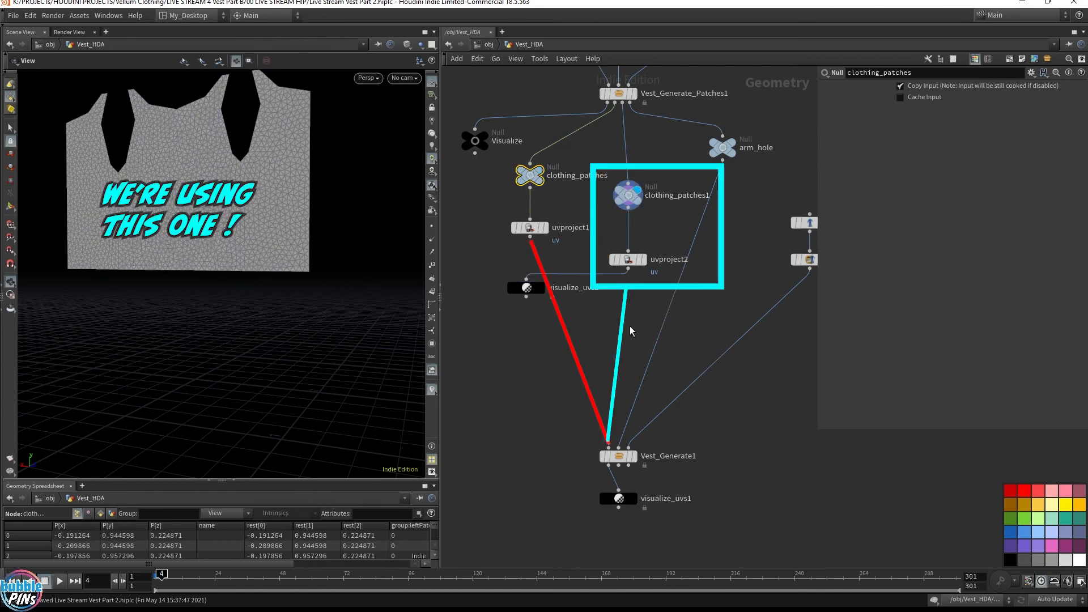
{"action": "left_click_drag", "start_coordinate": [530, 237], "coordinate": [608, 447]}
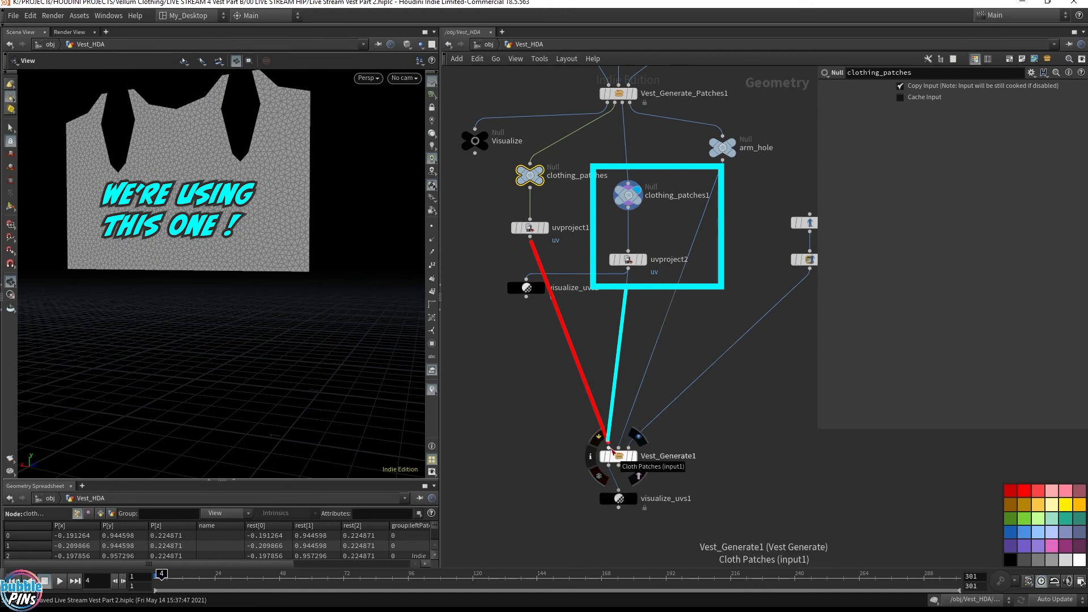
Display Vest_Generate1 and run the simulation from the first frame, viewing it through visualize_uvs1
{"action": "left_click", "coordinate": [638, 437]}
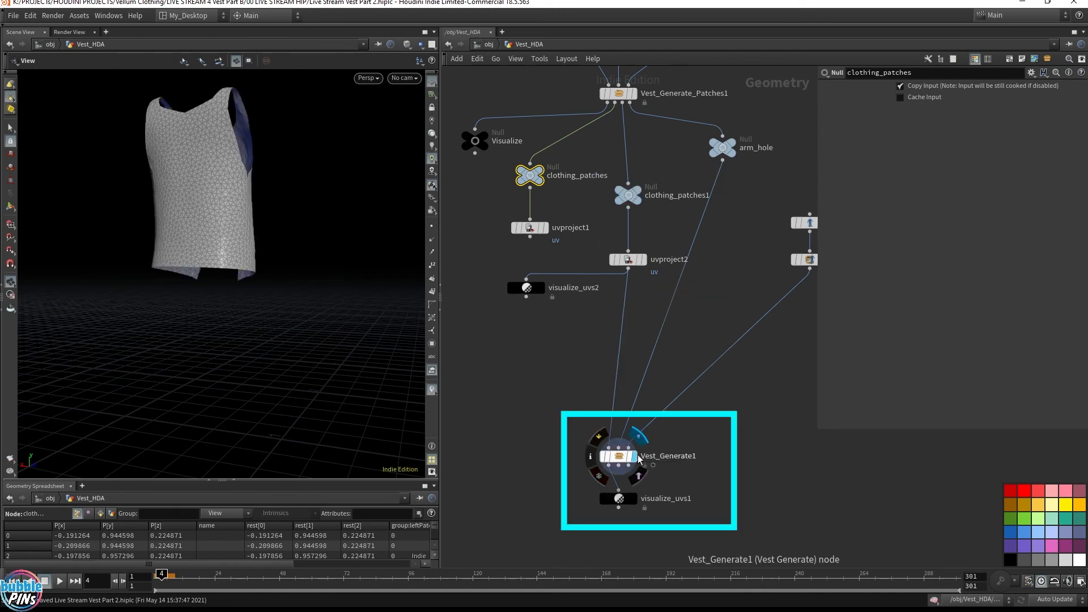
{"action": "key", "text": "ctrl+Up"}
{"action": "left_click_drag", "start_coordinate": [338, 250], "coordinate": [340, 223]}
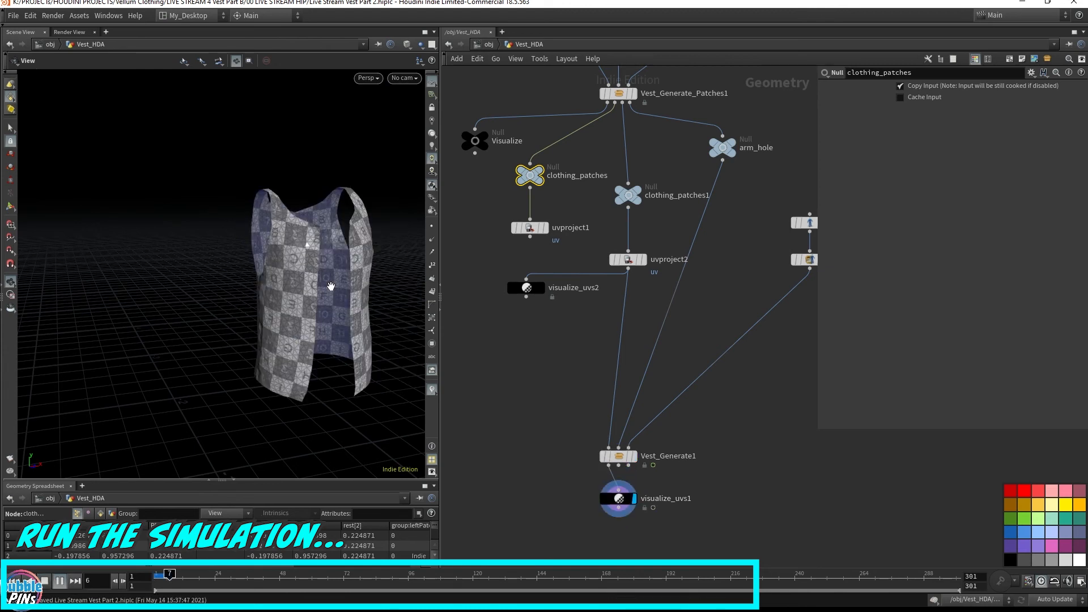
Examine the UV checker along the sides of the simulated vest and return the timeline to frame 1
{"action": "left_click_drag", "start_coordinate": [331, 287], "coordinate": [277, 258]}
{"action": "right_click_drag", "start_coordinate": [277, 257], "coordinate": [395, 256]}
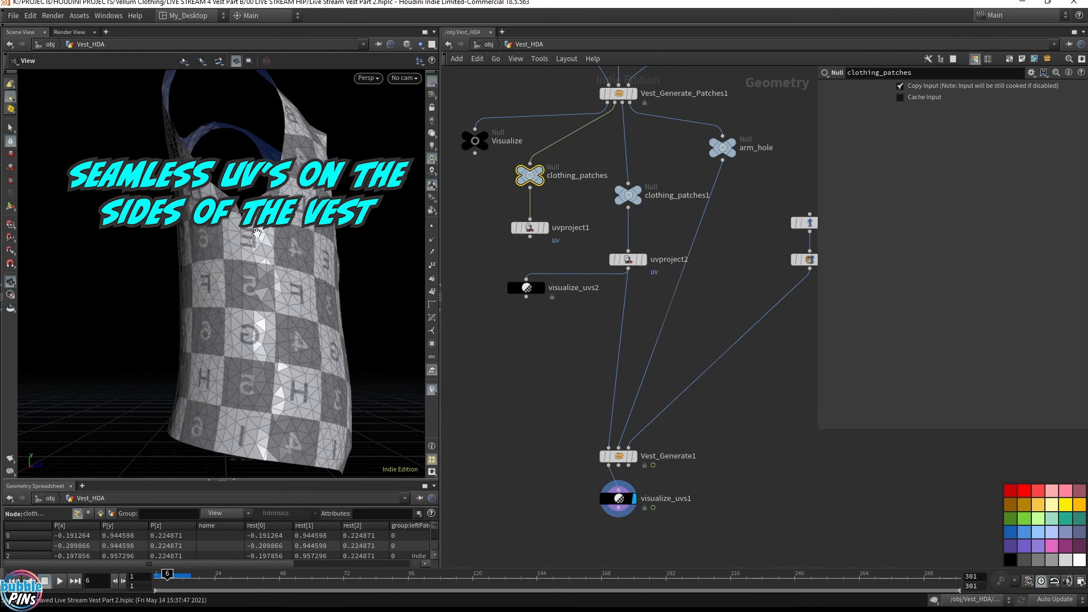
{"action": "scroll", "coordinate": [300, 245], "scroll_direction": "down", "scroll_amount": 5}
{"action": "left_click_drag", "start_coordinate": [294, 244], "coordinate": [378, 282]}
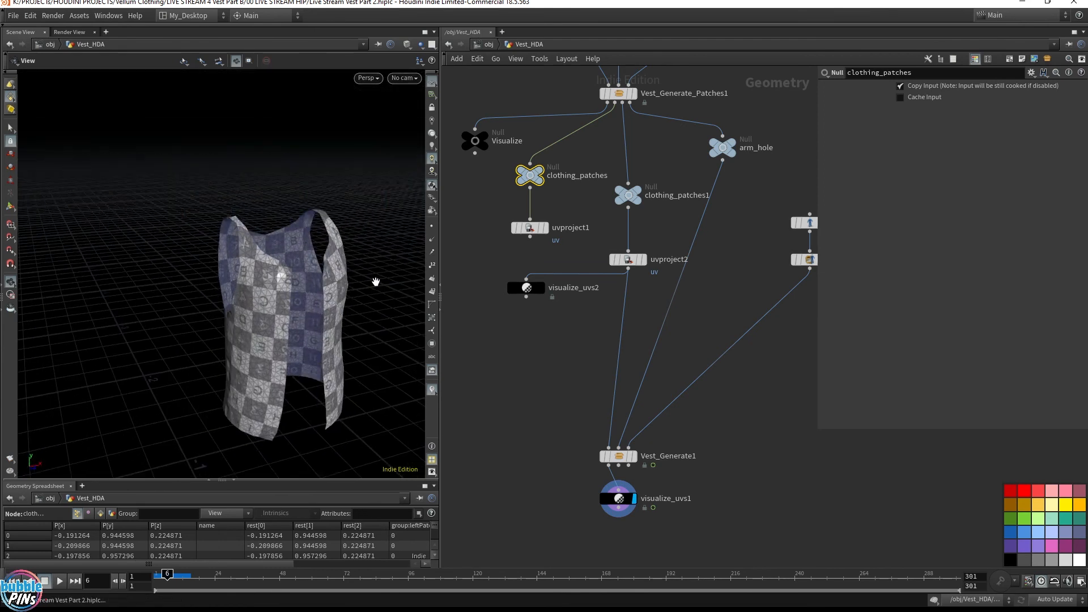
{"action": "key", "text": "ctrl+Up"}
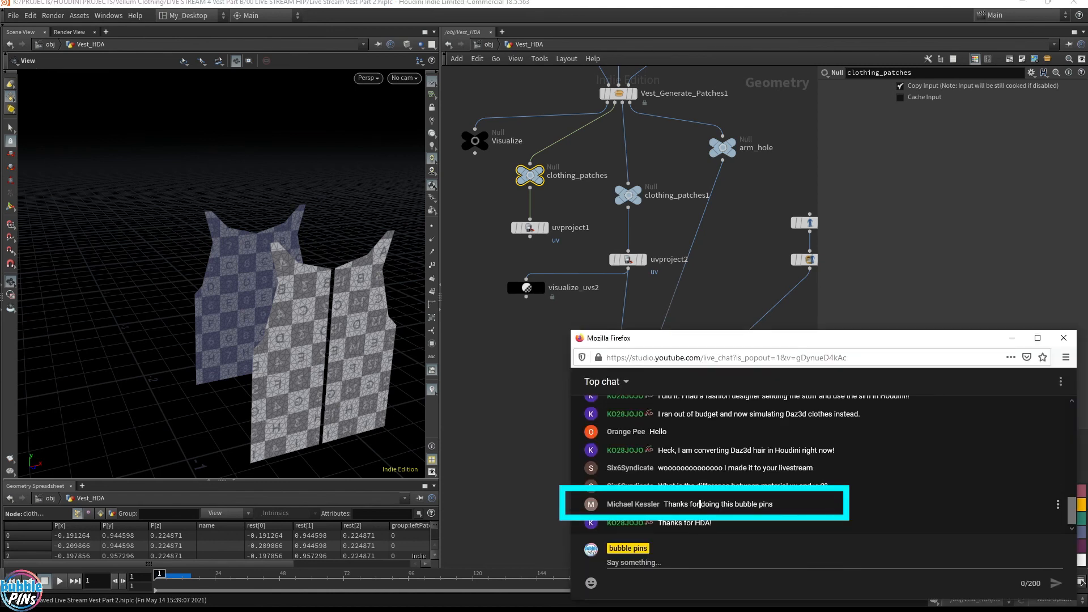
Read the viewers' thank-you messages in the Firefox live chat window
{"action": "left_click_drag", "start_coordinate": [669, 504], "coordinate": [780, 509]}
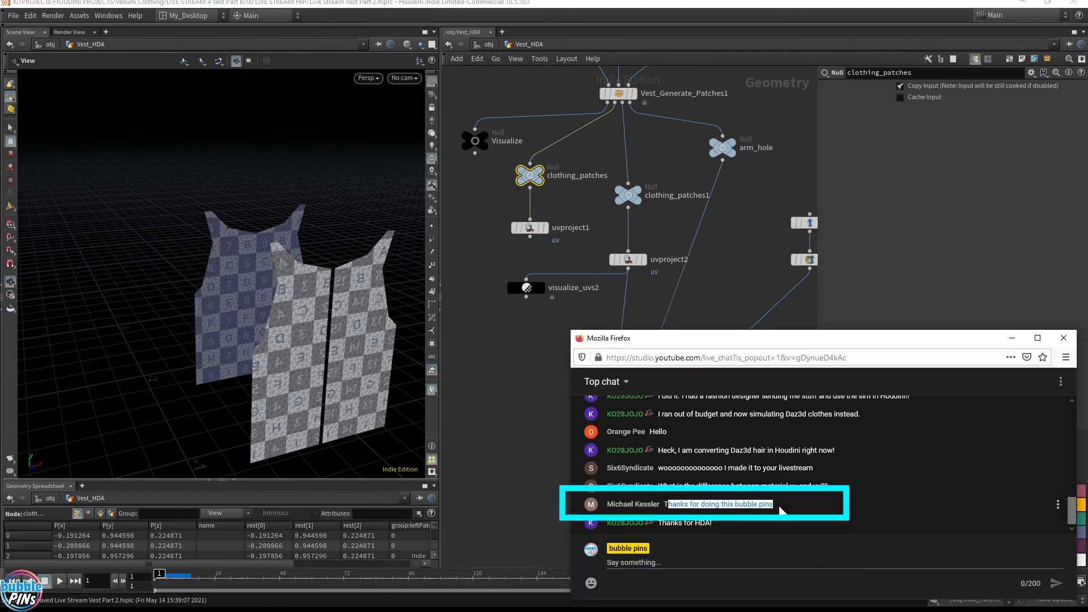
{"action": "left_click", "coordinate": [831, 505]}
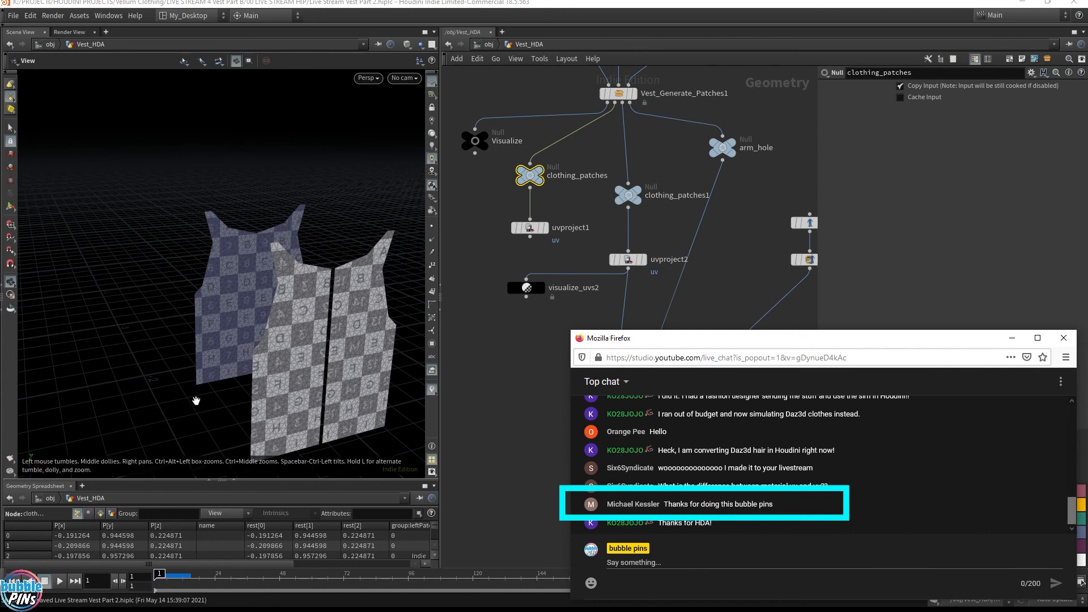
{"action": "left_click", "coordinate": [650, 522]}
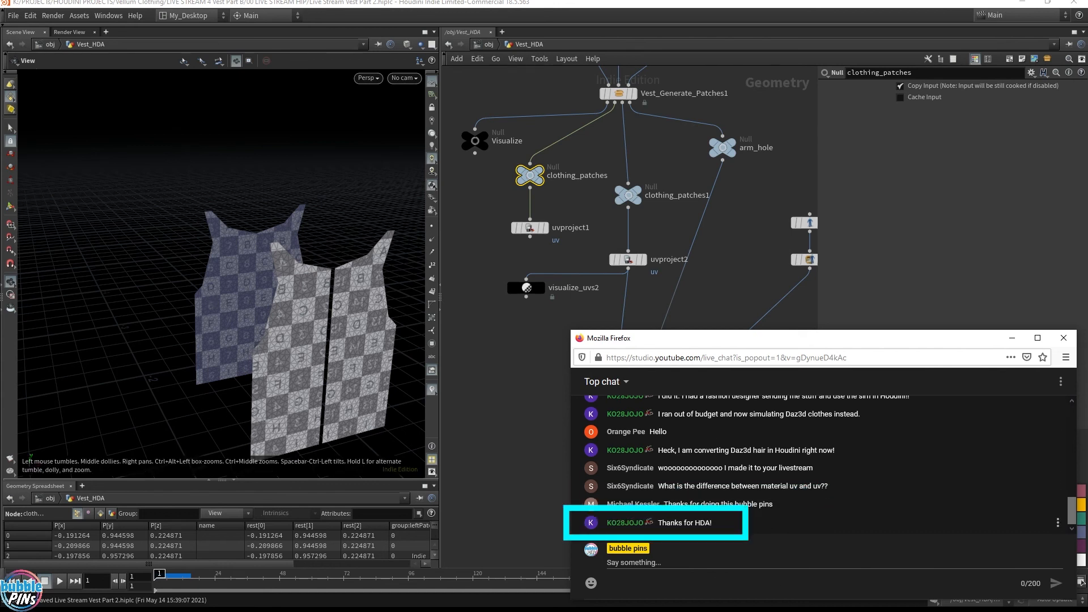
{"action": "left_click_drag", "start_coordinate": [670, 522], "coordinate": [748, 531]}
Inspect the UV checker on the unsewn front and back vest patches at frame 1 from several angles
{"action": "left_click_drag", "start_coordinate": [309, 305], "coordinate": [279, 307]}
{"action": "middle_click_drag", "start_coordinate": [279, 307], "coordinate": [347, 301]}
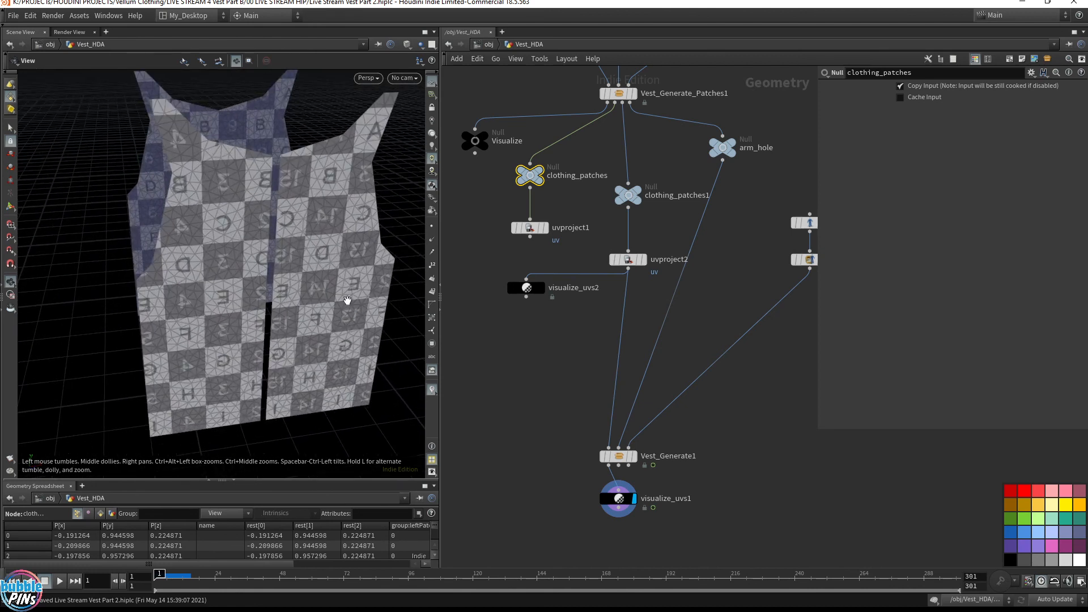
{"action": "left_click_drag", "start_coordinate": [347, 301], "coordinate": [357, 277]}
{"action": "middle_click_drag", "start_coordinate": [357, 277], "coordinate": [263, 316]}
{"action": "left_click_drag", "start_coordinate": [262, 316], "coordinate": [290, 323]}
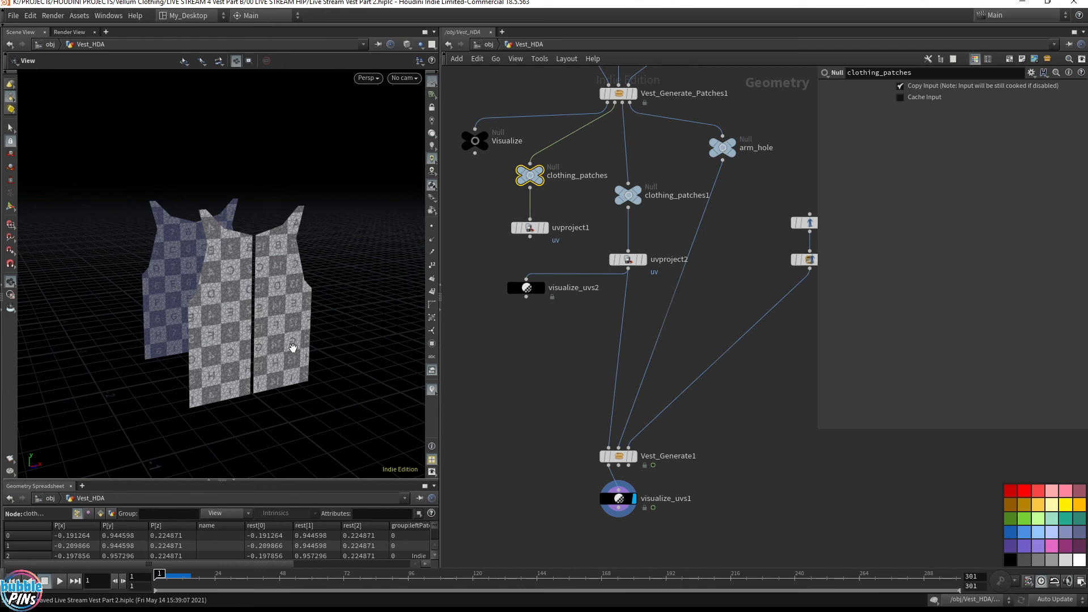
{"action": "left_click_drag", "start_coordinate": [293, 348], "coordinate": [290, 307]}
{"action": "left_click_drag", "start_coordinate": [182, 277], "coordinate": [304, 247]}
{"action": "middle_click_drag", "start_coordinate": [303, 247], "coordinate": [338, 241]}
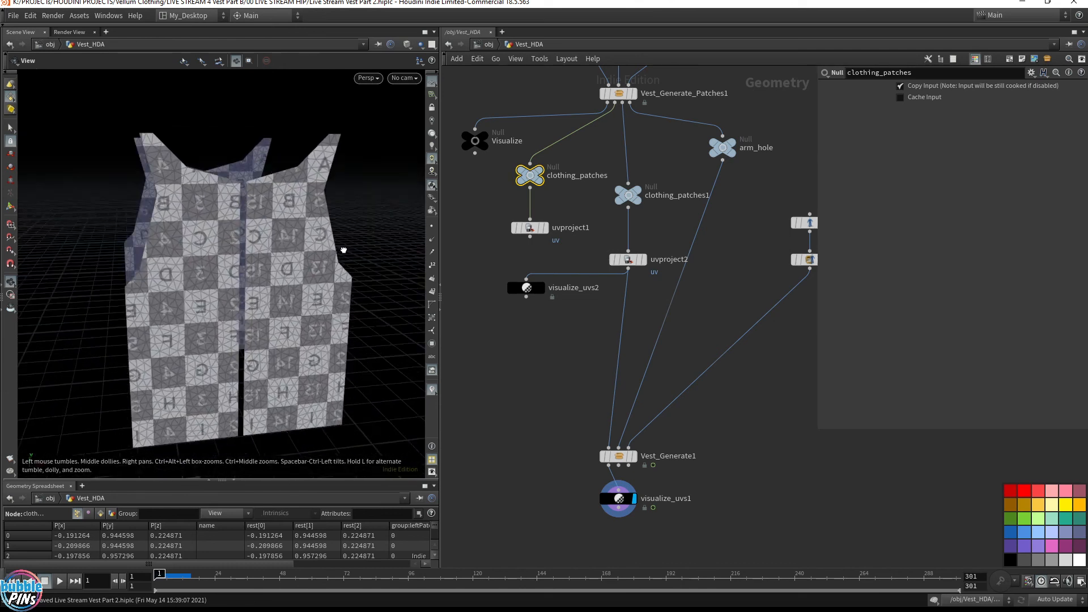
Switch to the Topics Vest 2.txt notes in Notepad and go to the Animation Driving Clothing SIM topic
{"action": "key", "text": "alt+Tab"}
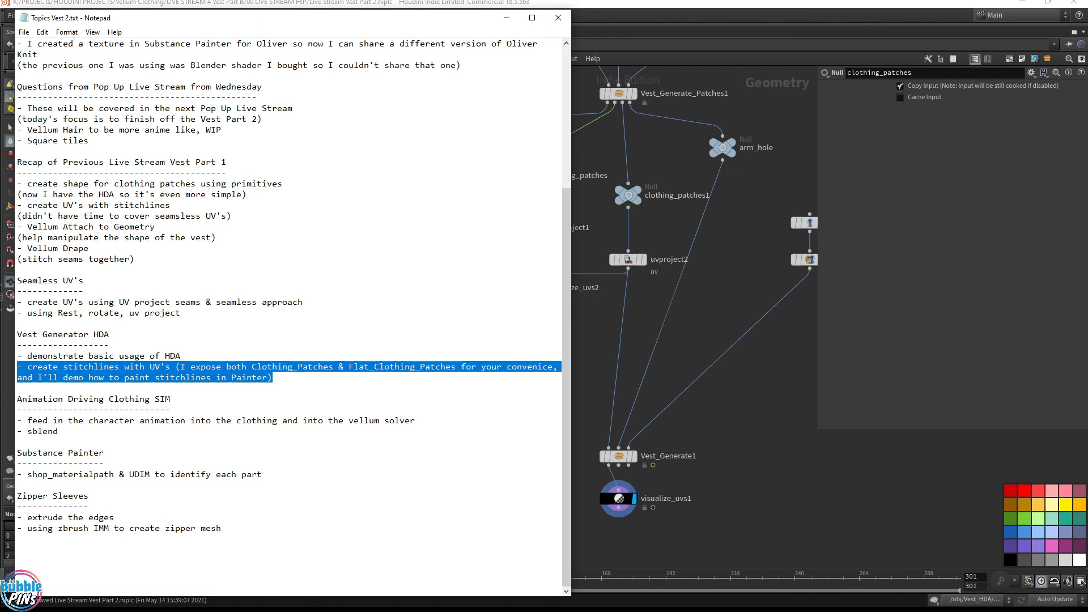
{"action": "left_click", "coordinate": [160, 420]}
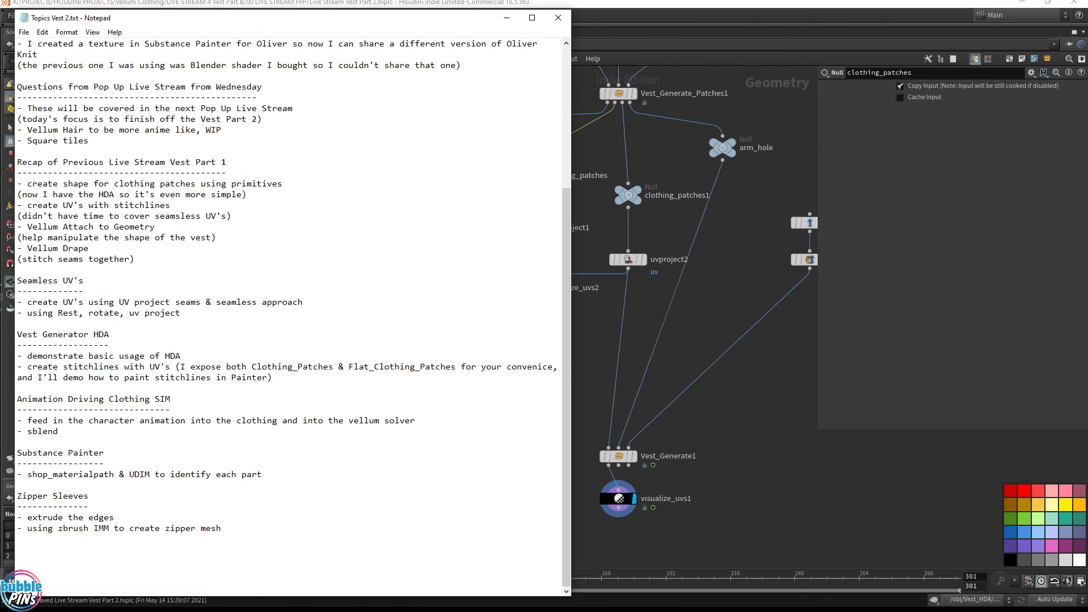